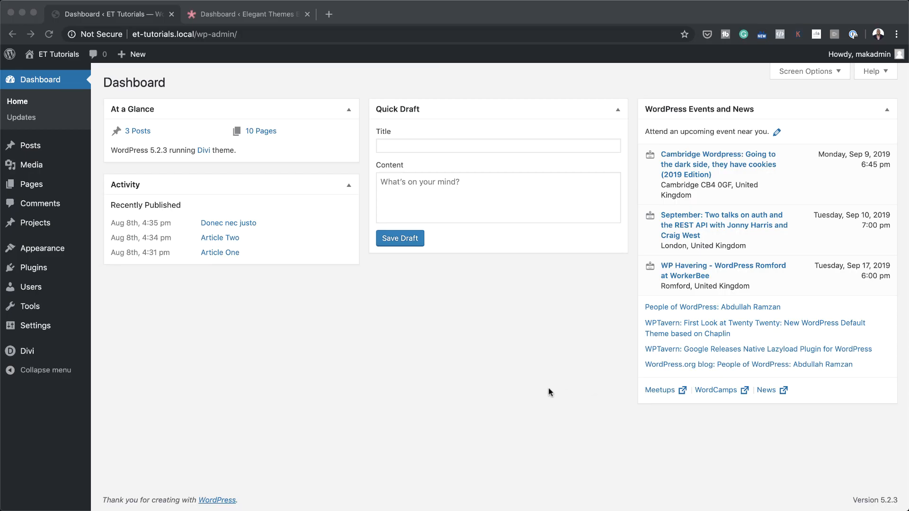
Create a new page titled "footer" and start editing it with the Divi Builder
left_click(208, 336)
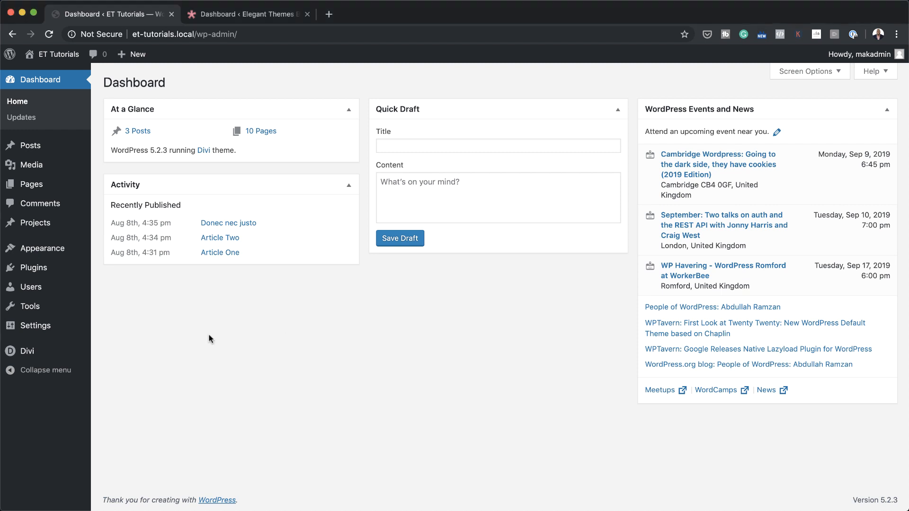
mouse_move(71, 184)
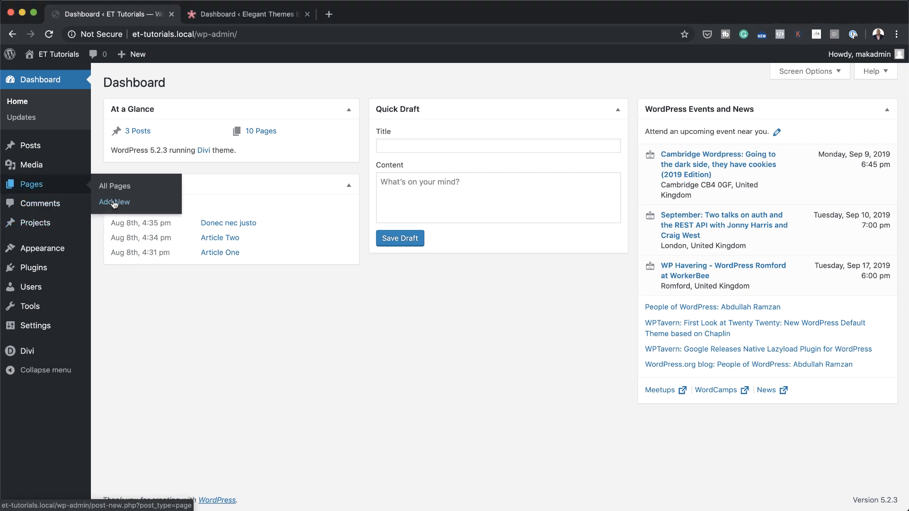
left_click(115, 204)
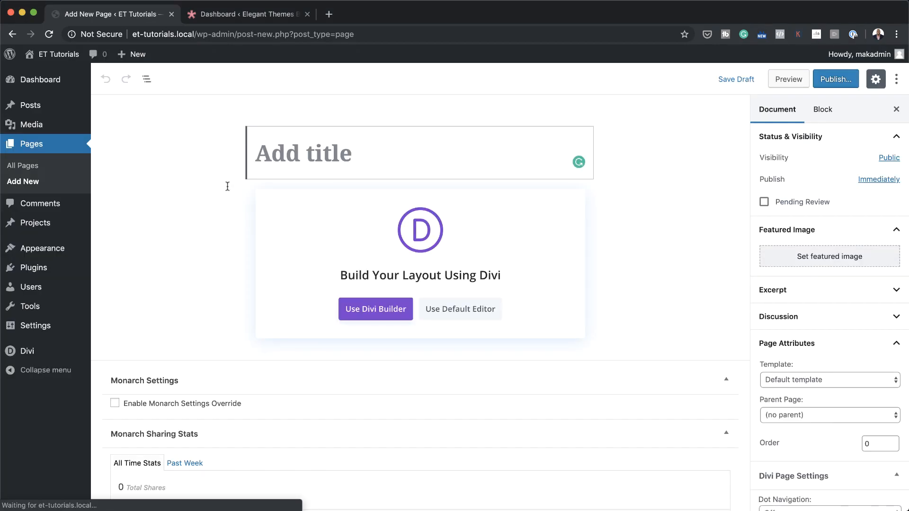
left_click(293, 153)
type("footer")
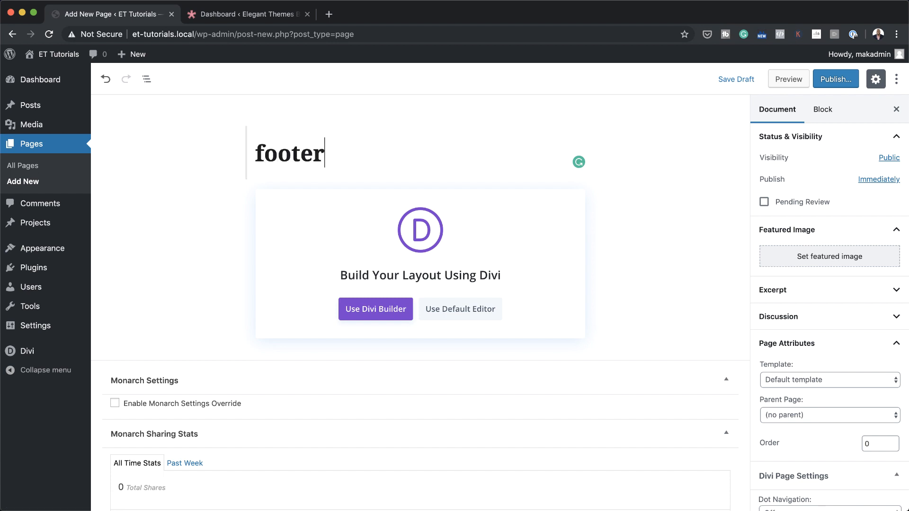
left_click(319, 222)
left_click(381, 316)
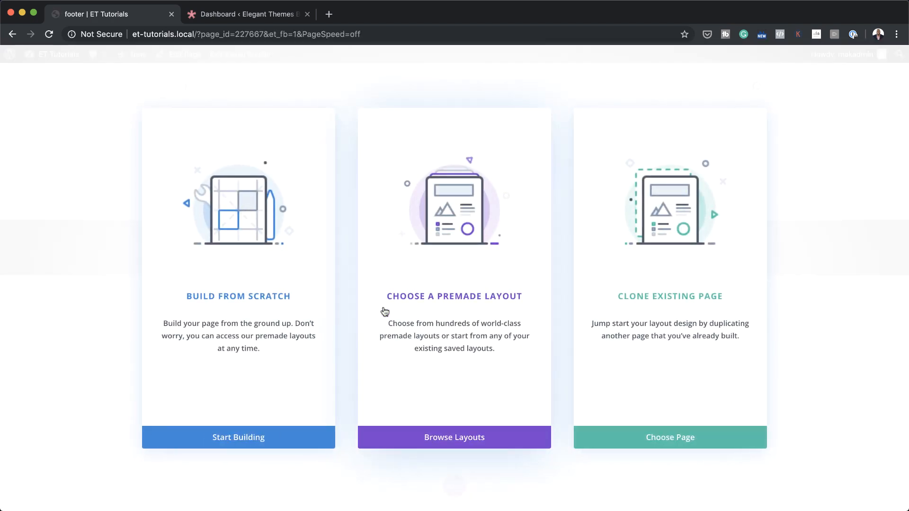
Search the premade layouts for "saas" and load the Landing layout of the SaaS Company pack onto the page
left_click(456, 299)
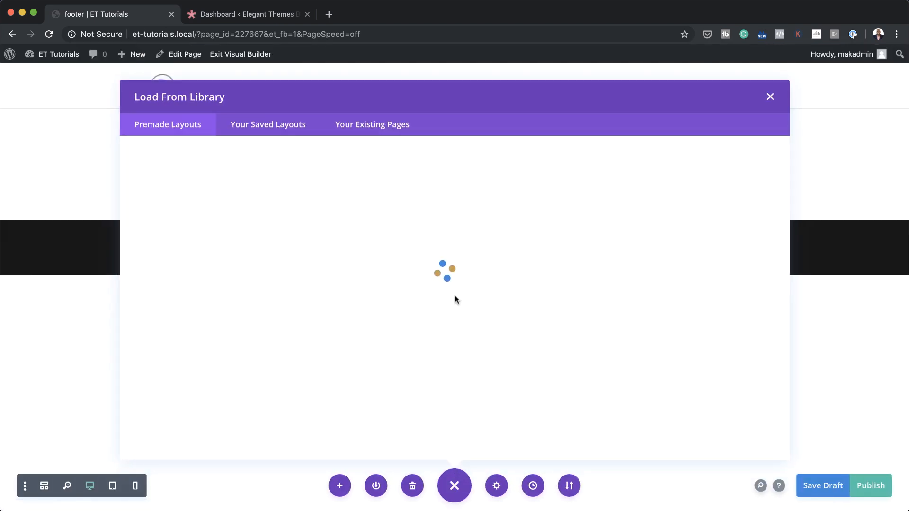
left_click(189, 211)
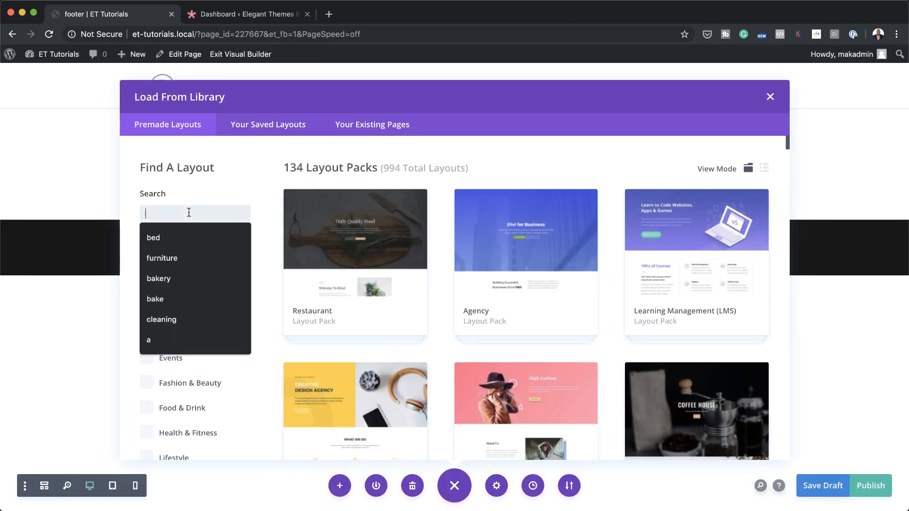
type("s")
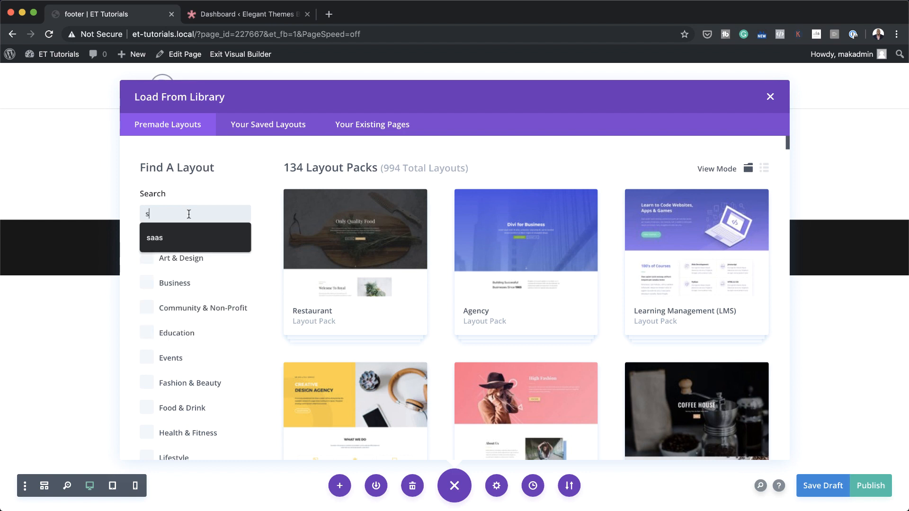
left_click(181, 239)
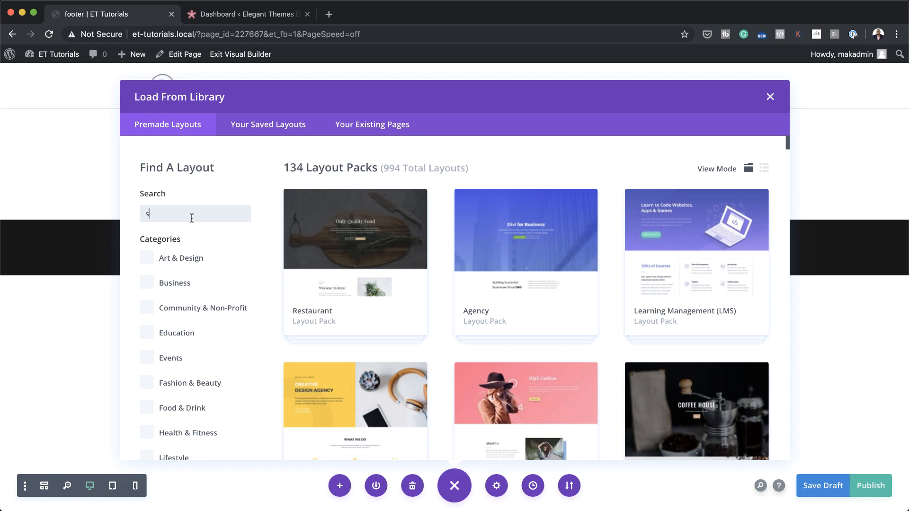
type("aas")
scroll(663, 284, "down", 3)
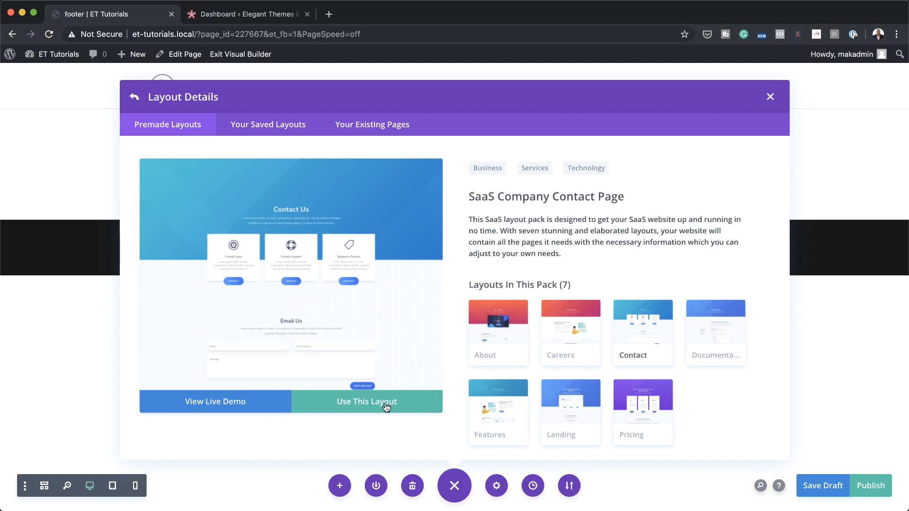
left_click(385, 406)
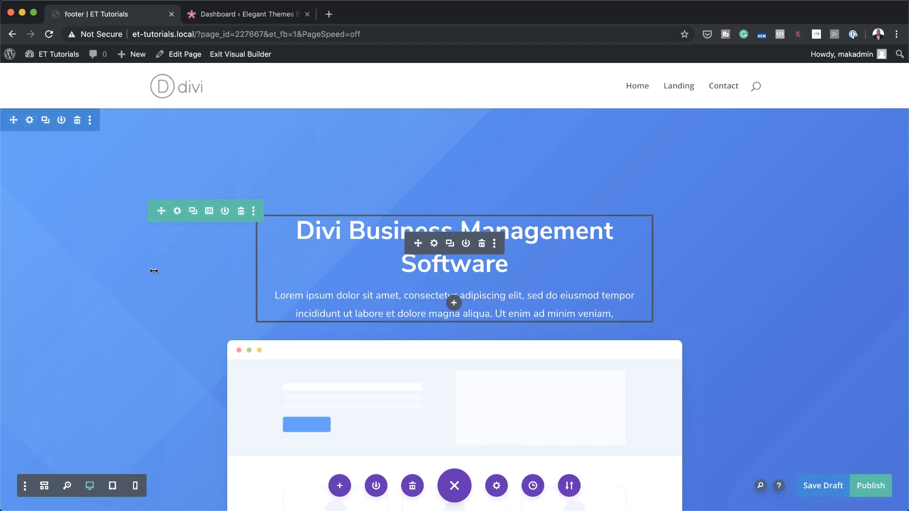
Set the hero section's Z index to 3 in its visibility options and save the section settings
left_click(31, 121)
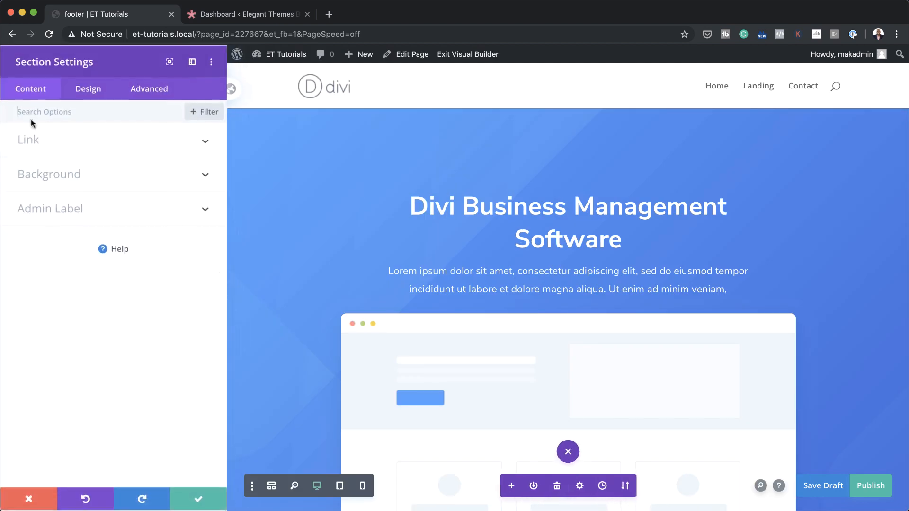
left_click(143, 91)
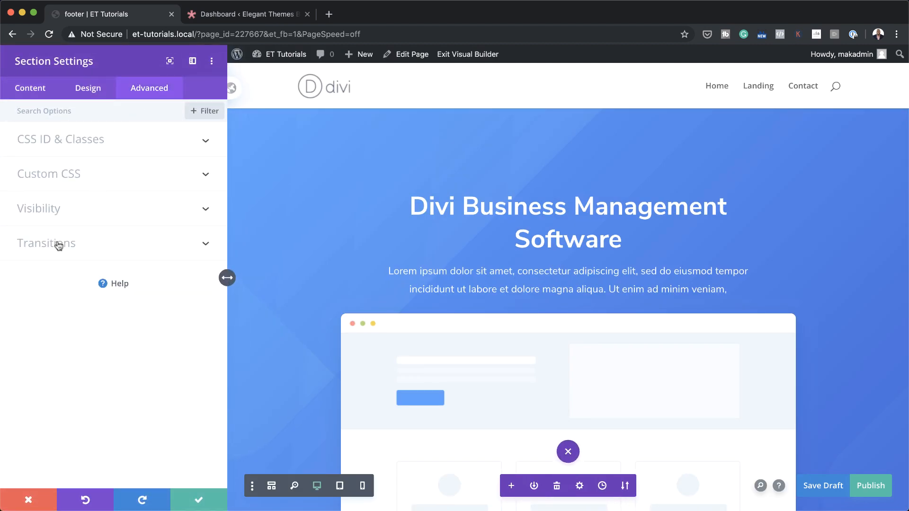
left_click(63, 213)
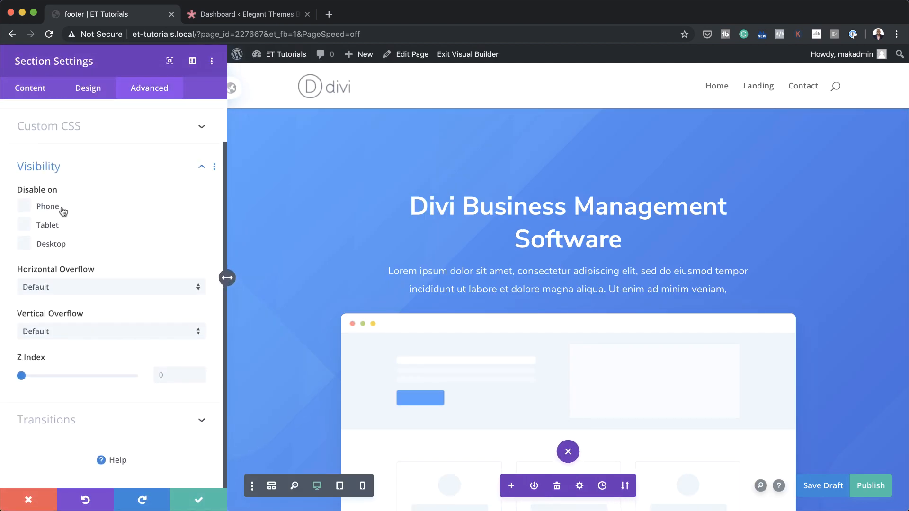
left_click(174, 374)
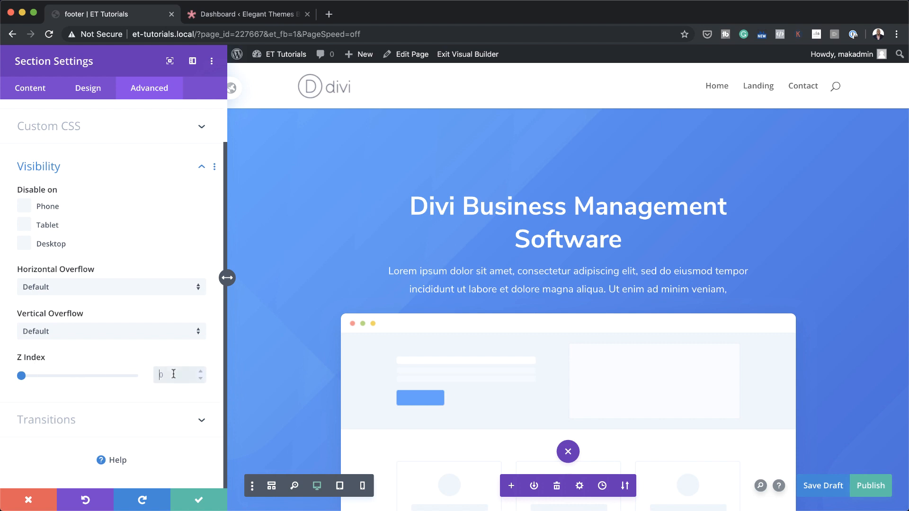
type("3")
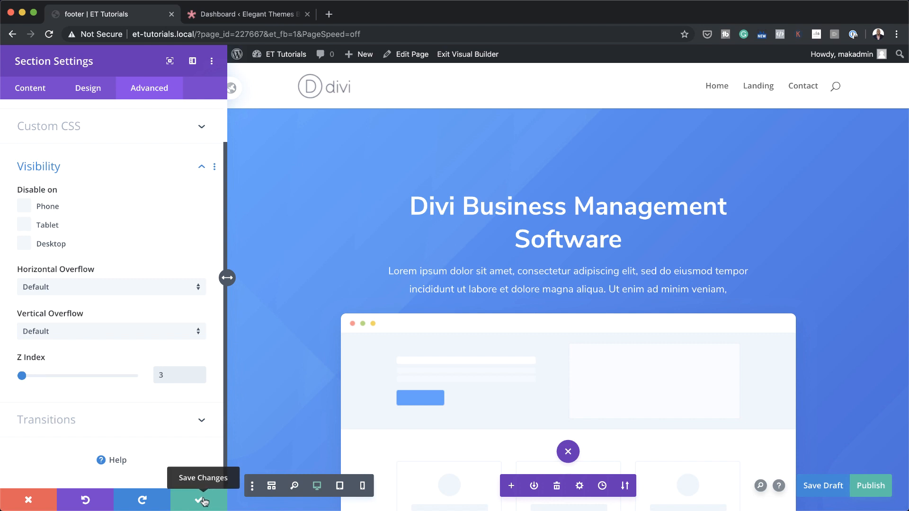
left_click(203, 500)
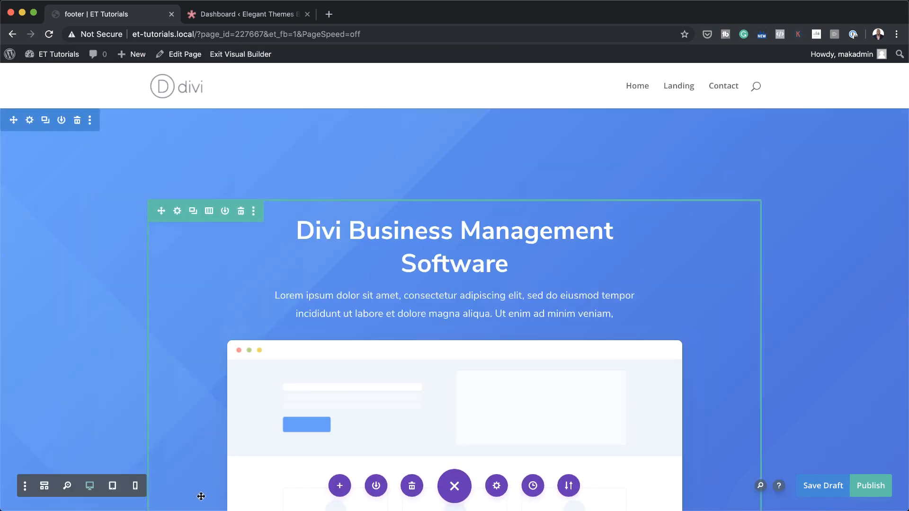
Switch the page to wireframe view and copy the Hero section's Z index from its visibility options
left_click(44, 486)
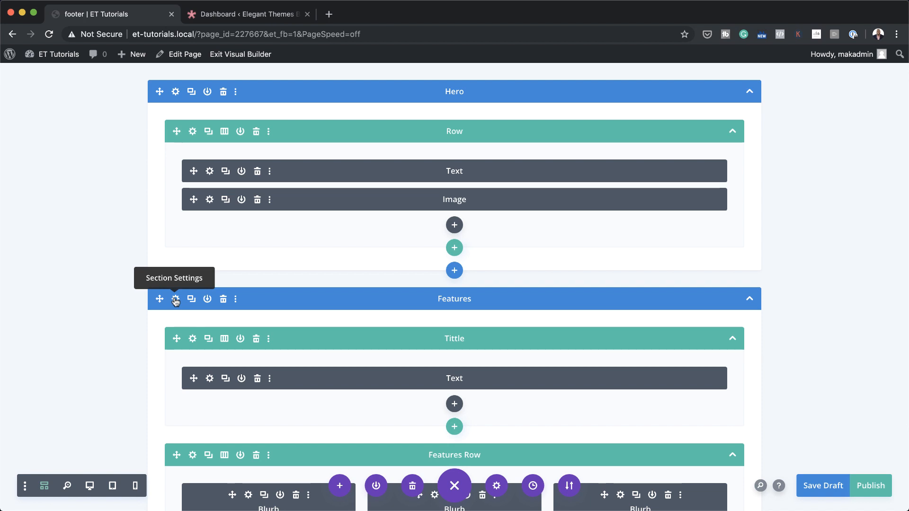
right_click(304, 94)
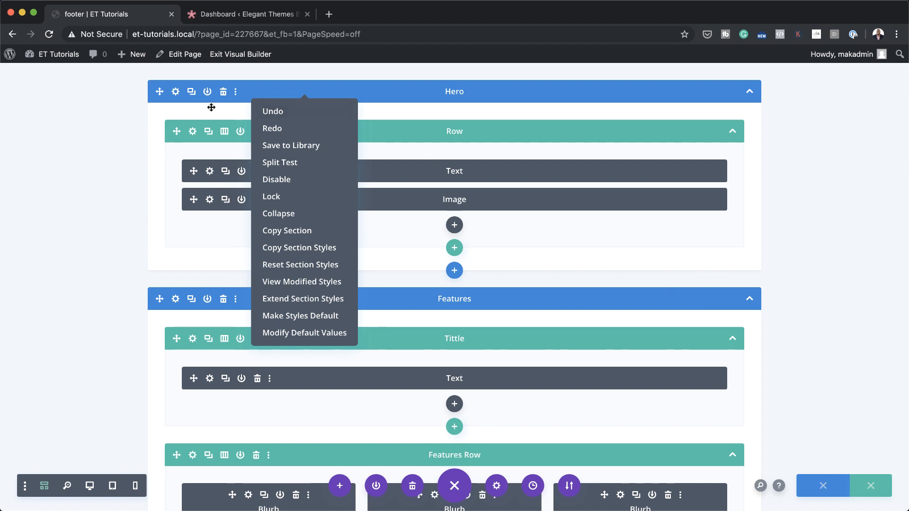
left_click(126, 116)
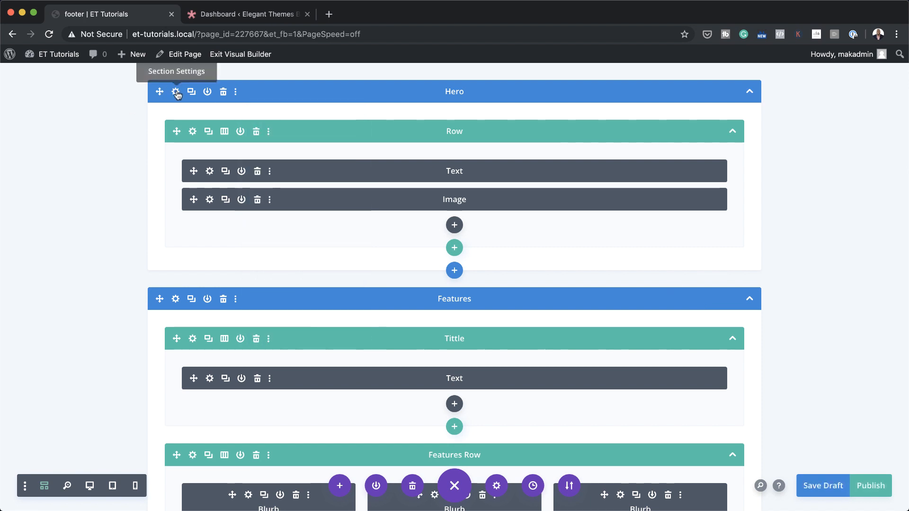
left_click(176, 92)
left_click(147, 94)
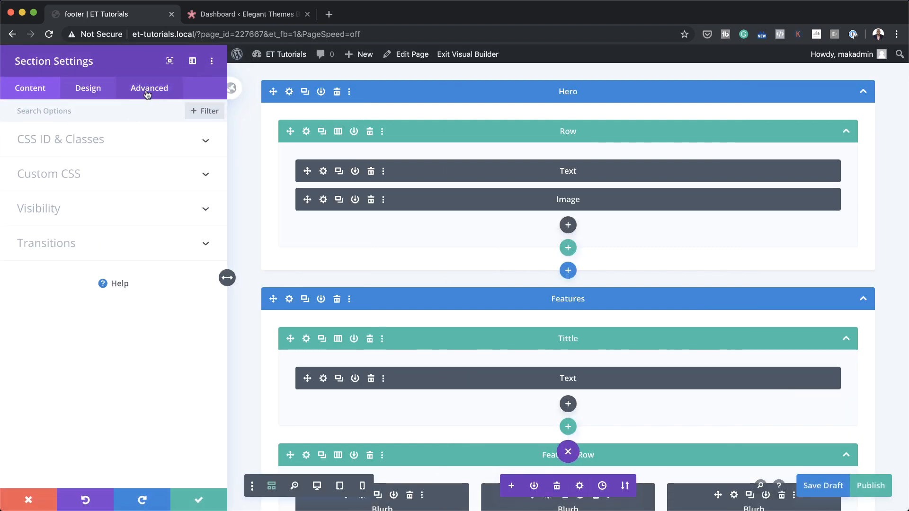
left_click(80, 210)
mouse_move(84, 322)
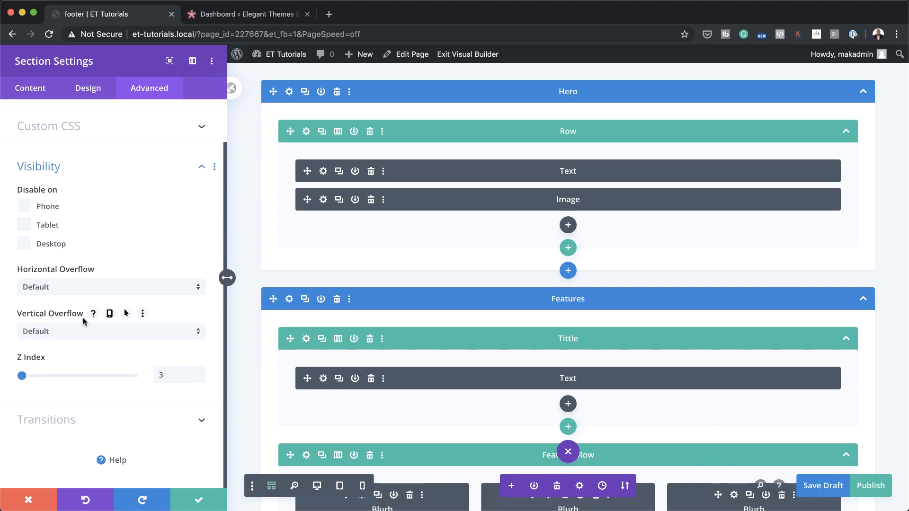
mouse_move(97, 366)
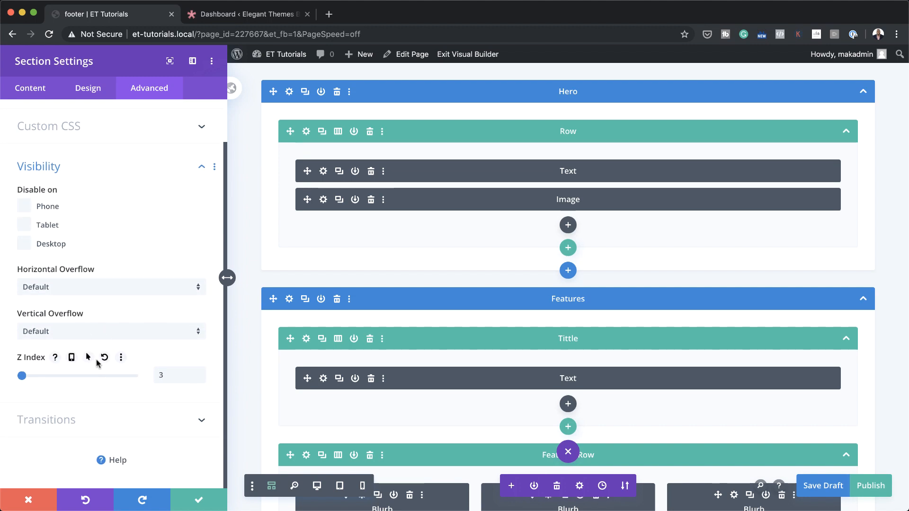
left_click(121, 359)
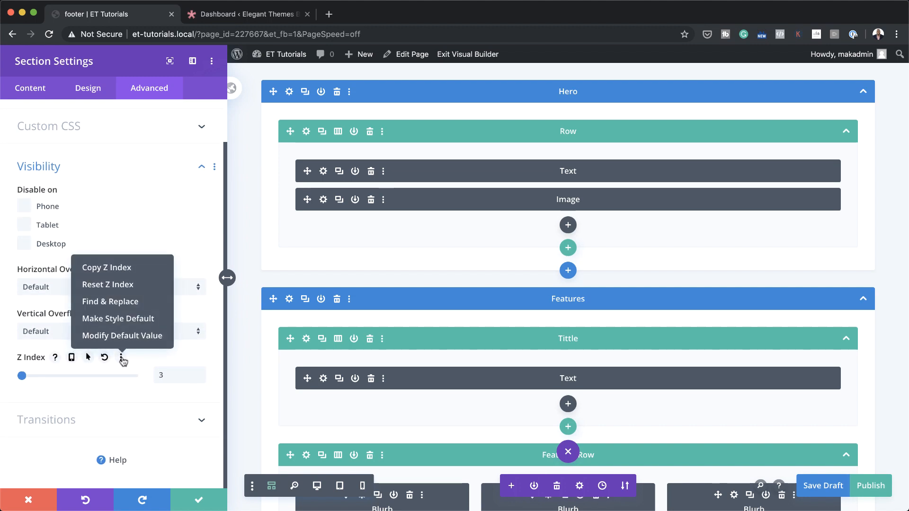
left_click(124, 267)
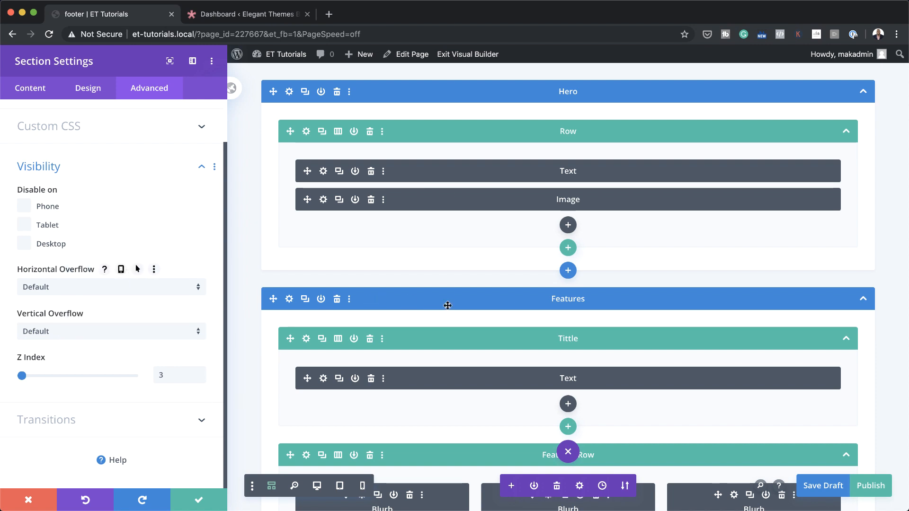
left_click(198, 500)
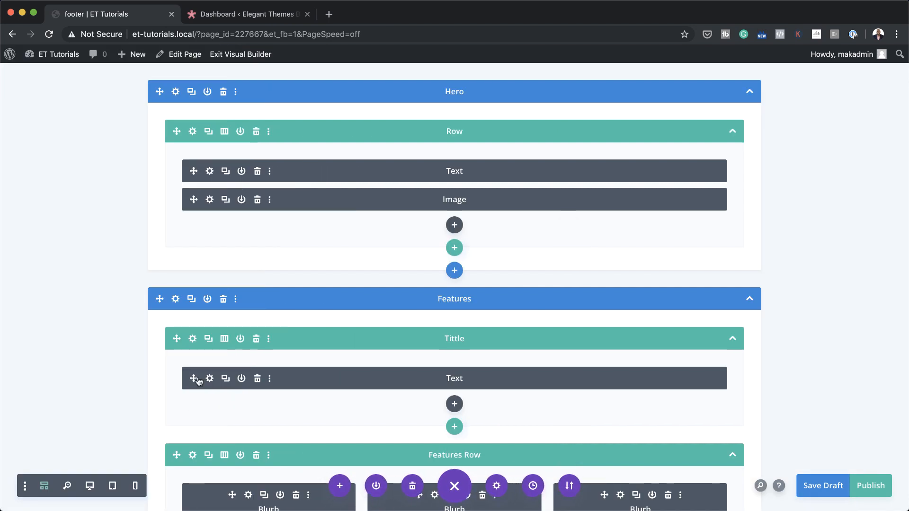
Paste the copied Z index onto the Features, Features CTA Section and Center Aligned Text sections
right_click(272, 302)
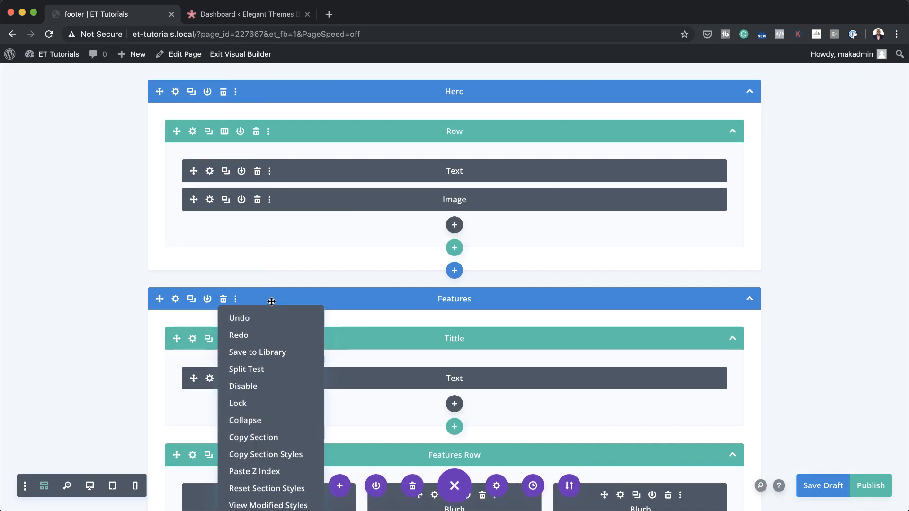
left_click(256, 471)
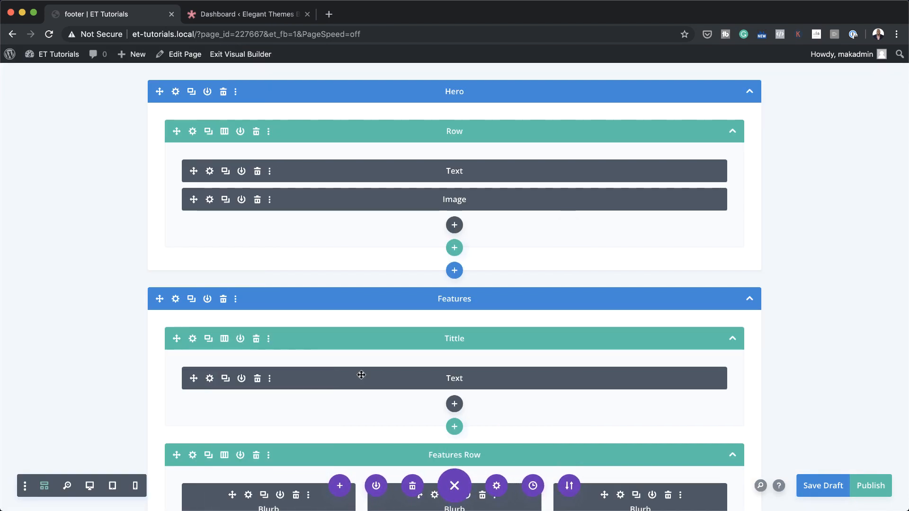
scroll(361, 375, "down", 10)
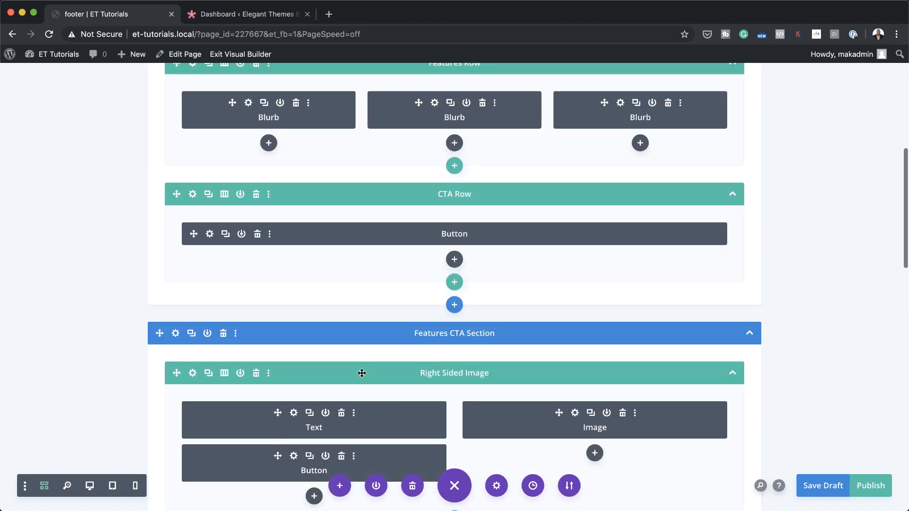
right_click(326, 330)
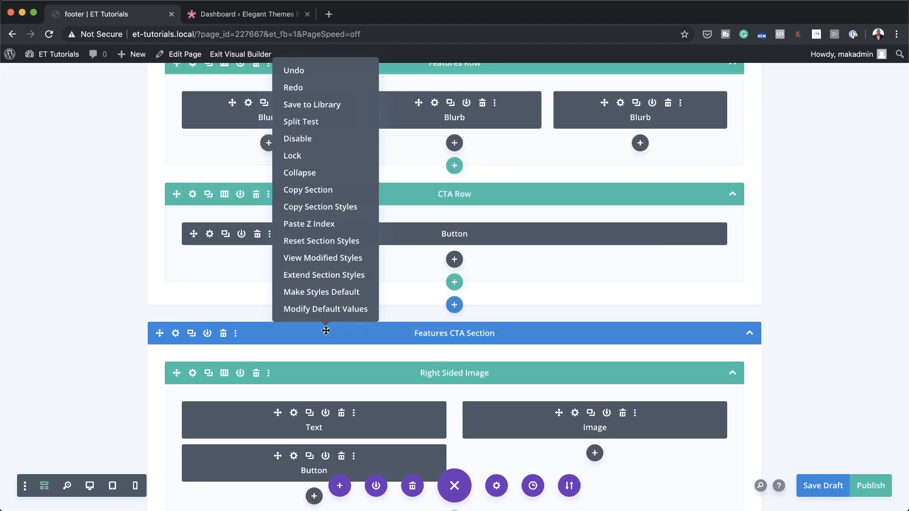
left_click(335, 226)
scroll(393, 412, "down", 2)
scroll(392, 412, "down", 10)
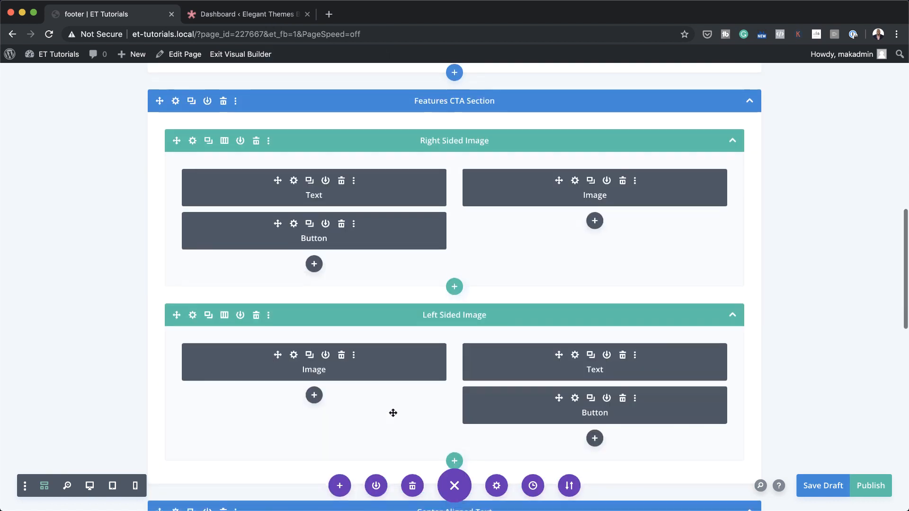
right_click(342, 364)
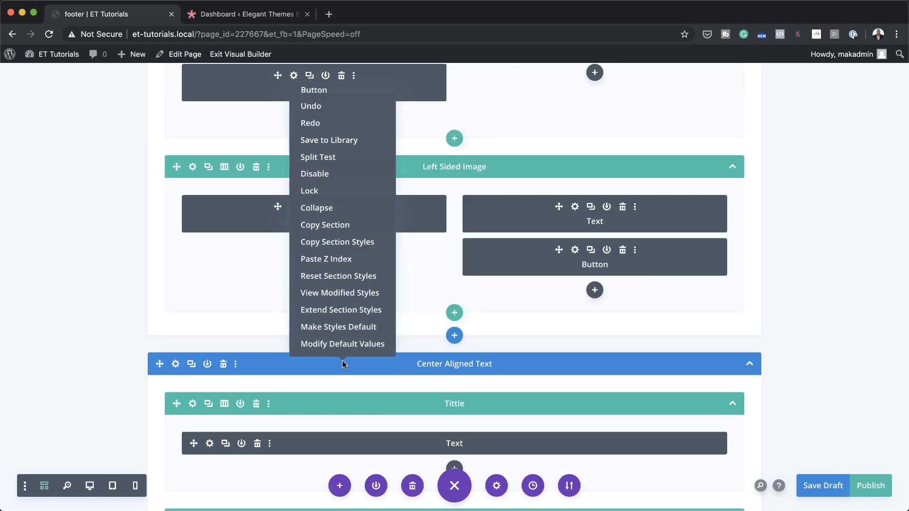
left_click(357, 264)
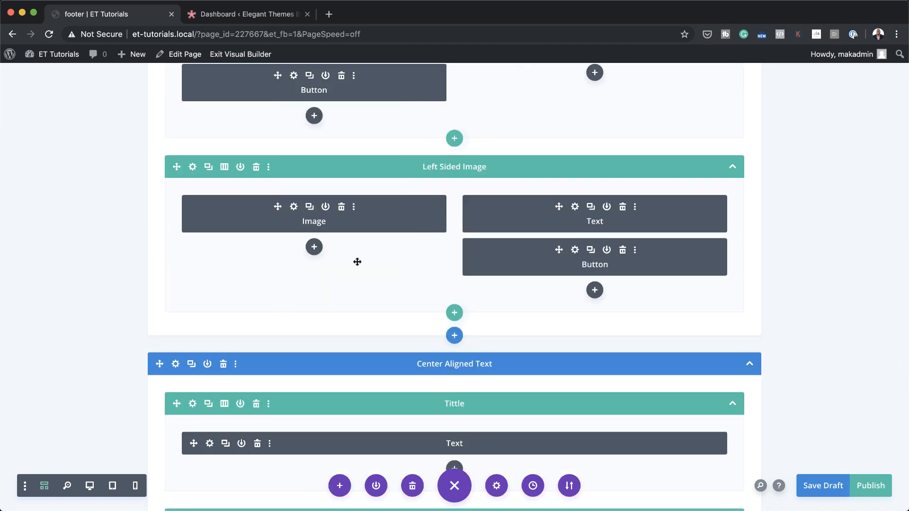
scroll(399, 382, "down", 15)
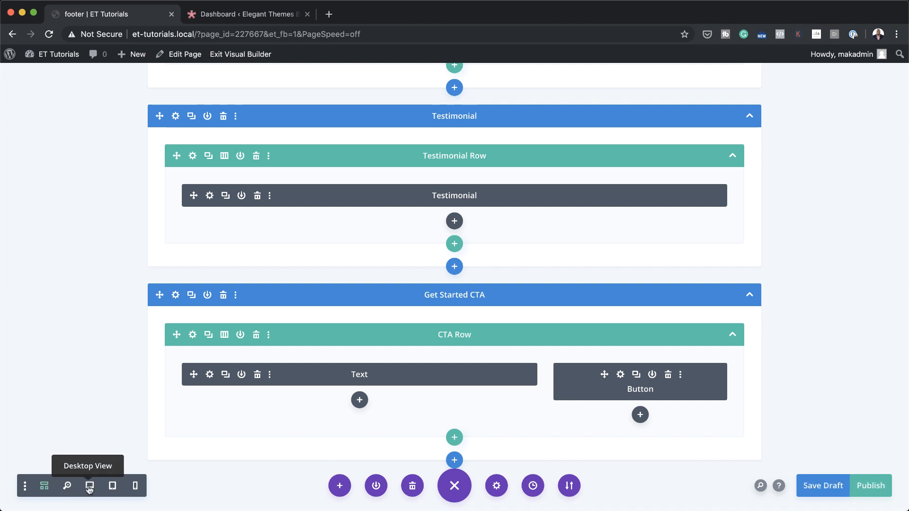
scroll(280, 331, "up", 15)
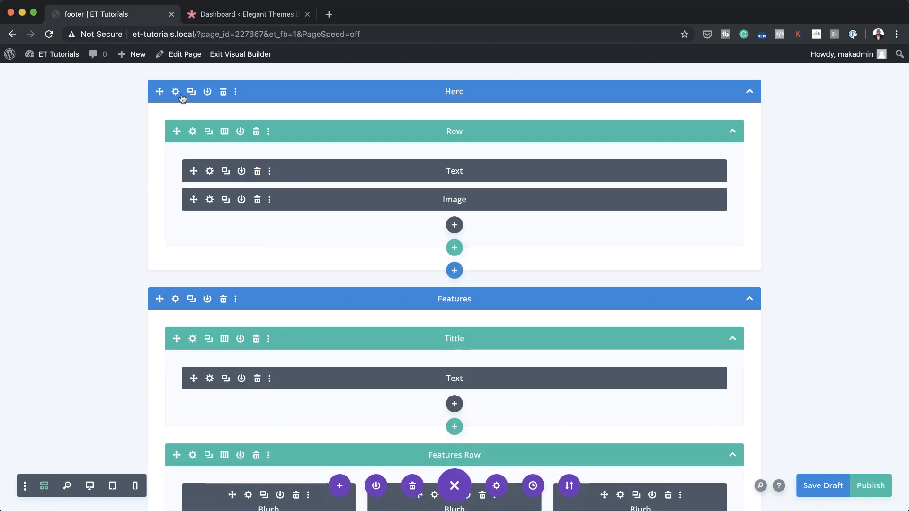
Switch the page to desktop view and set the Hero section's animation style to None
left_click(176, 92)
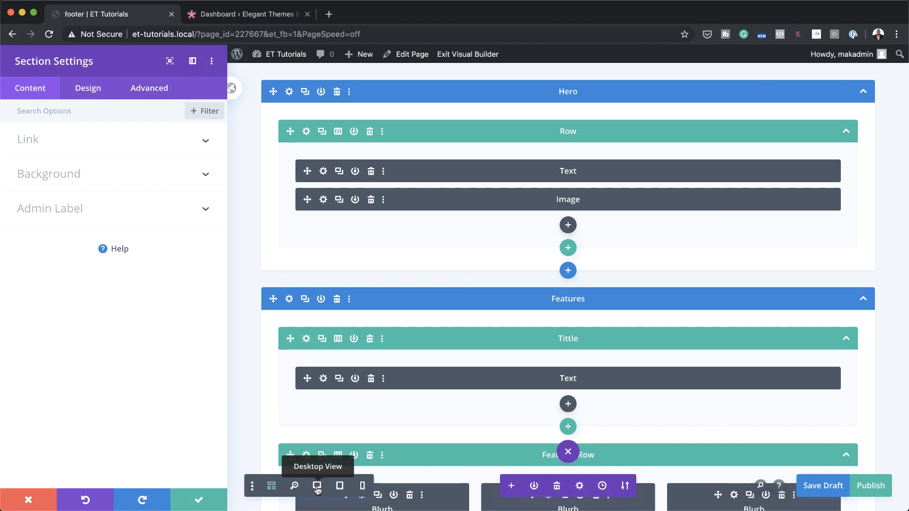
left_click(317, 486)
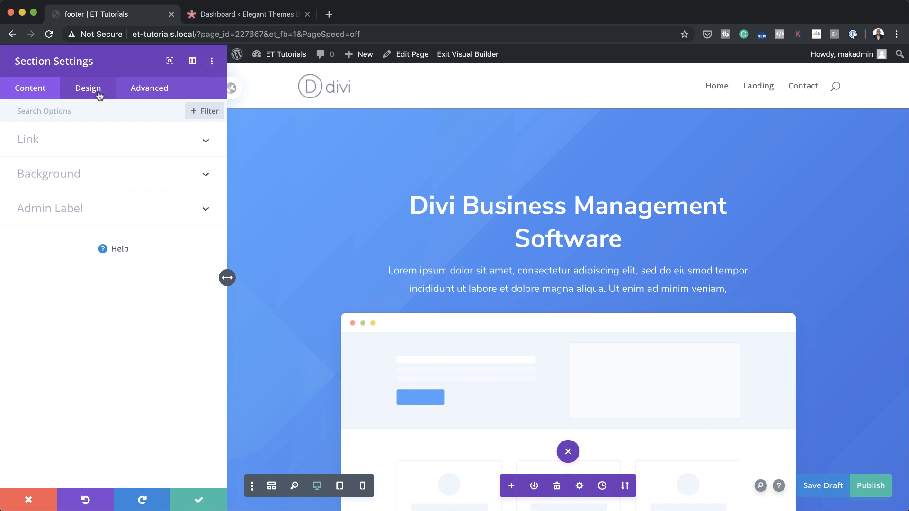
left_click(100, 97)
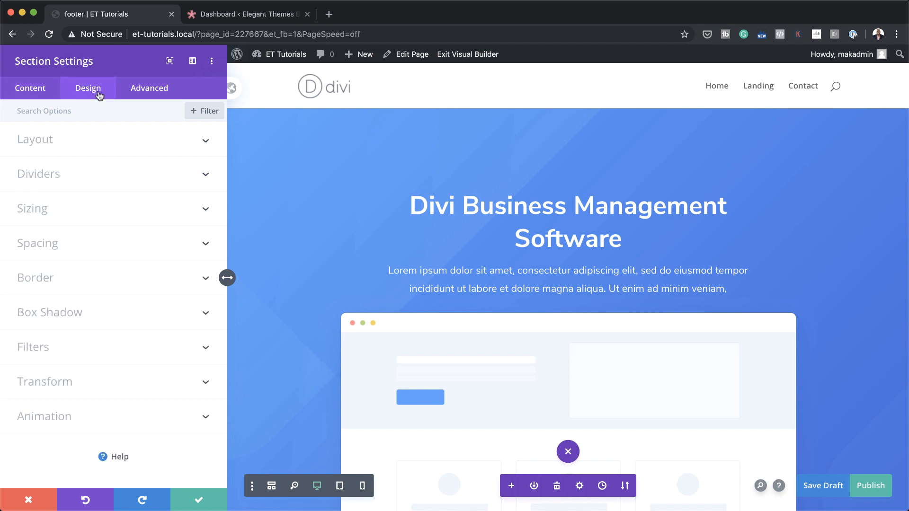
left_click(87, 421)
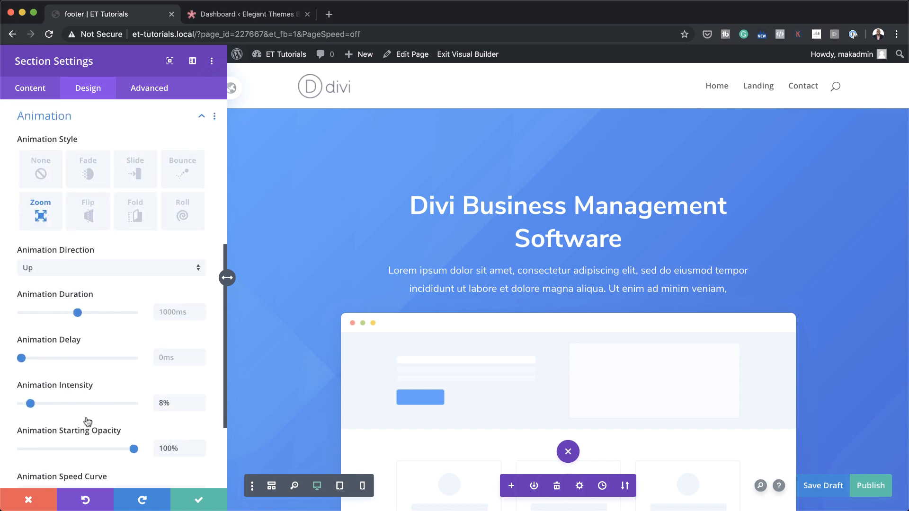
left_click(53, 226)
left_click(53, 183)
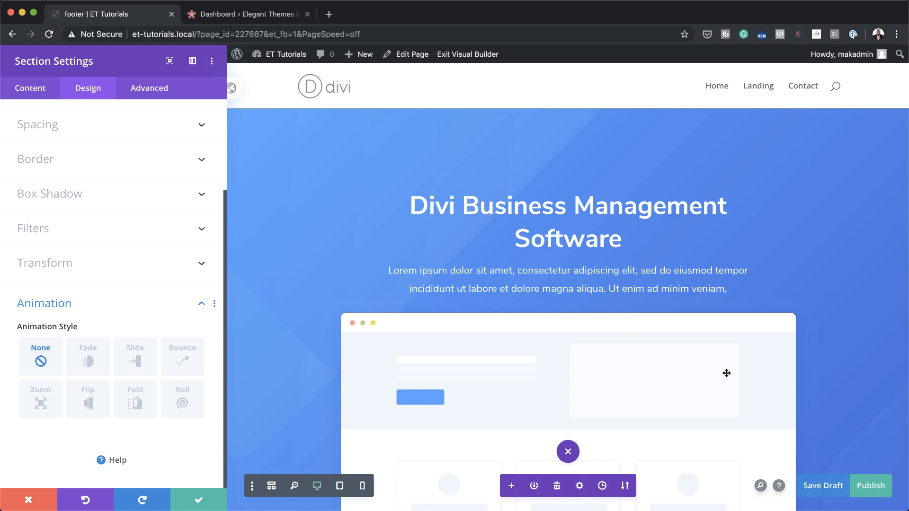
Extend the Hero section's animation styles to all sections throughout this page and save the section settings
right_click(101, 304)
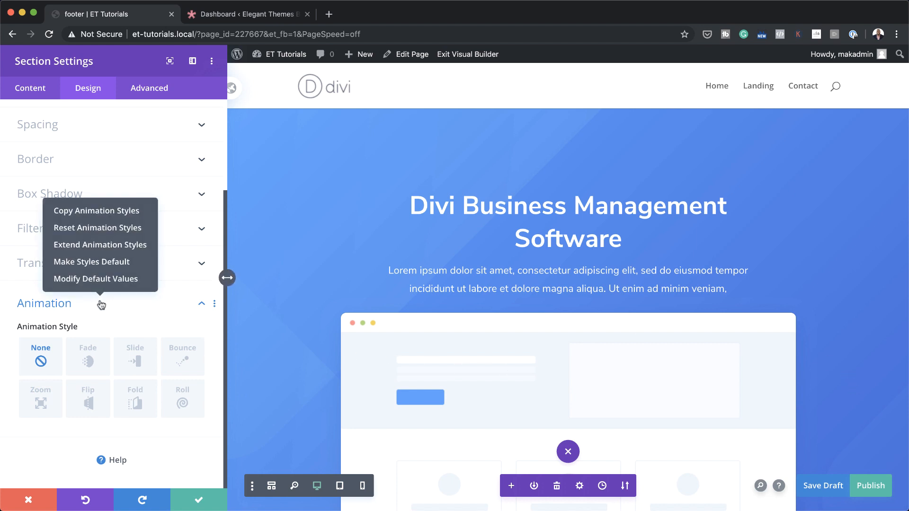
left_click(100, 245)
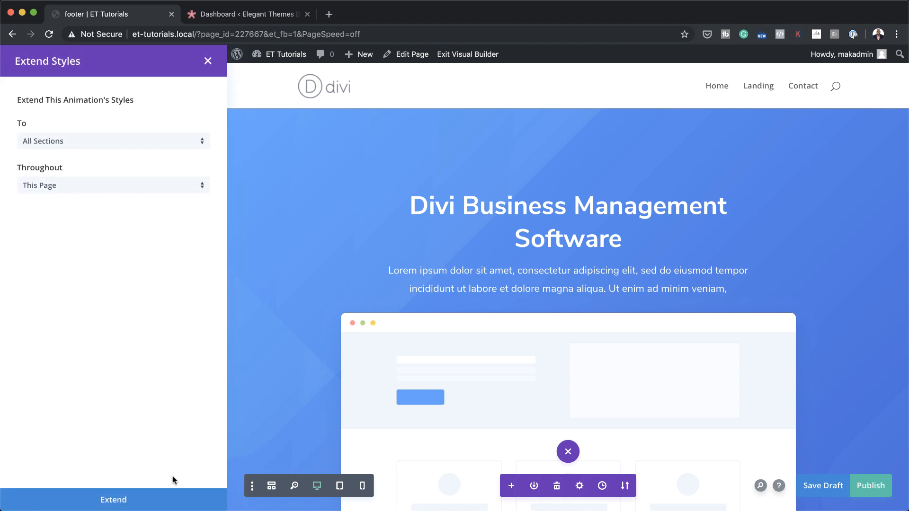
left_click(119, 500)
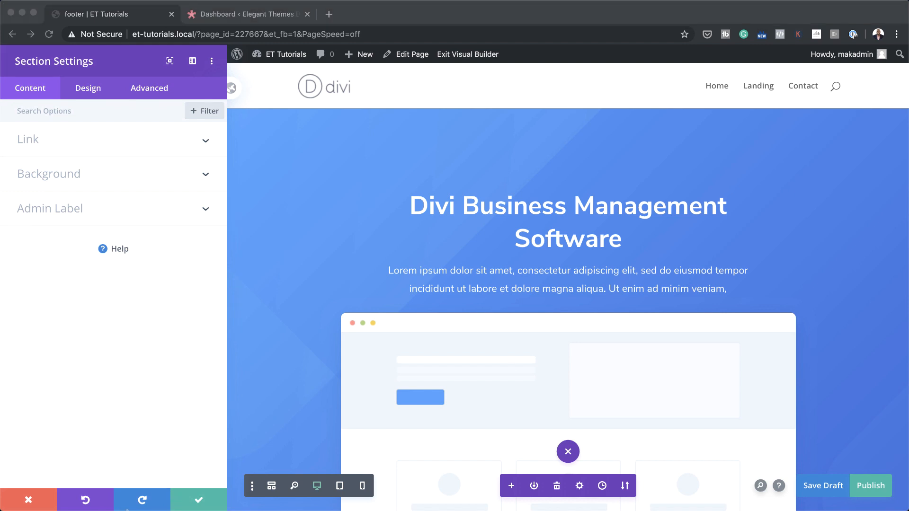
left_click(199, 503)
left_click(199, 501)
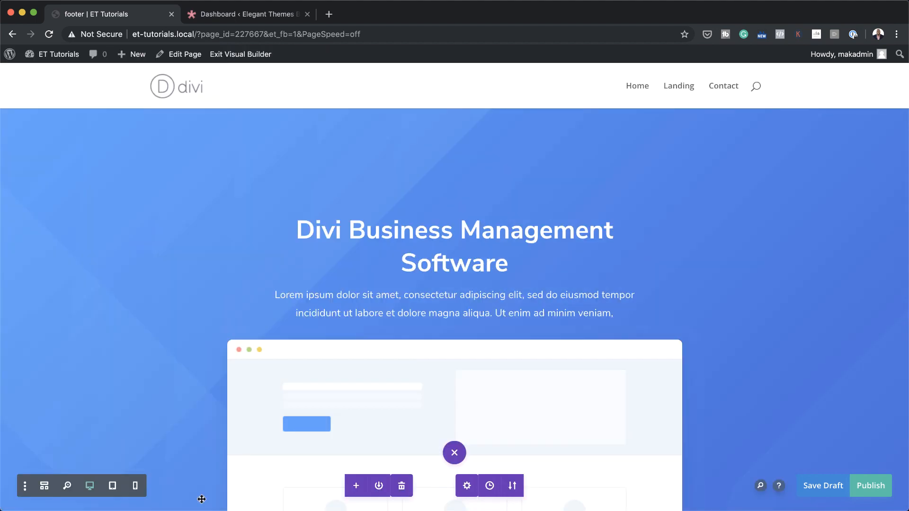
Set the background color of the "Ready To Get Started?" section to #f2f2f2 and save the section settings
scroll(126, 402, "down", 20)
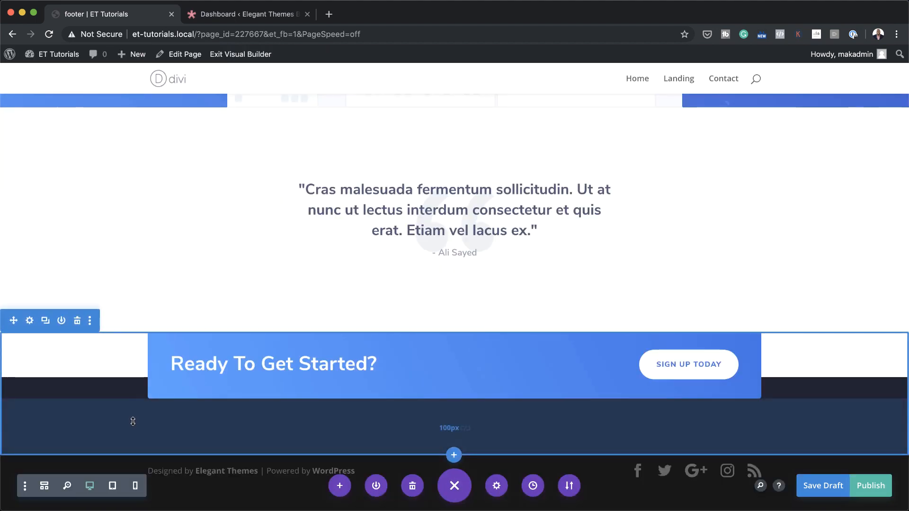
left_click(29, 320)
left_click(57, 178)
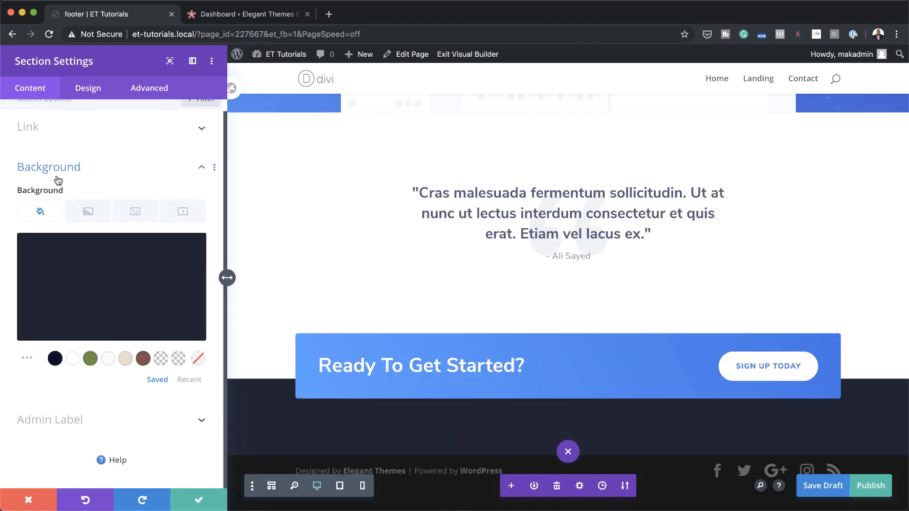
left_click(92, 287)
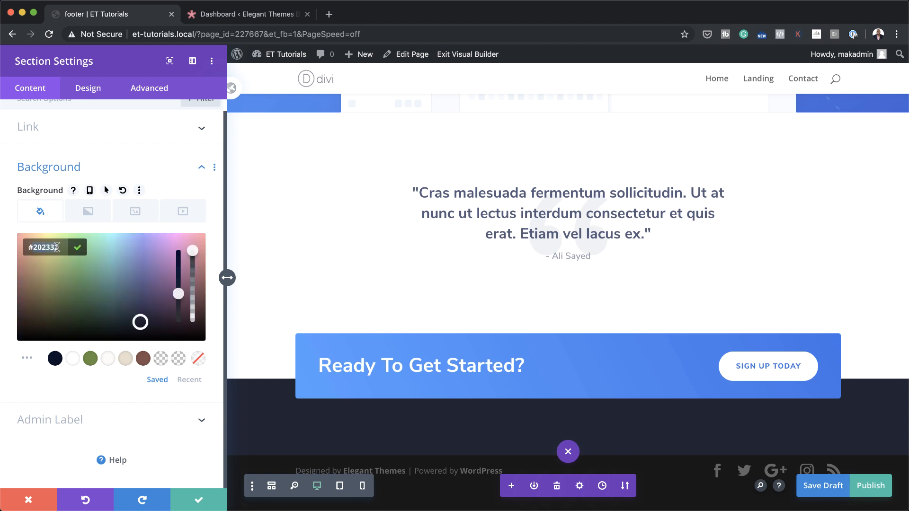
type("f2f2f2")
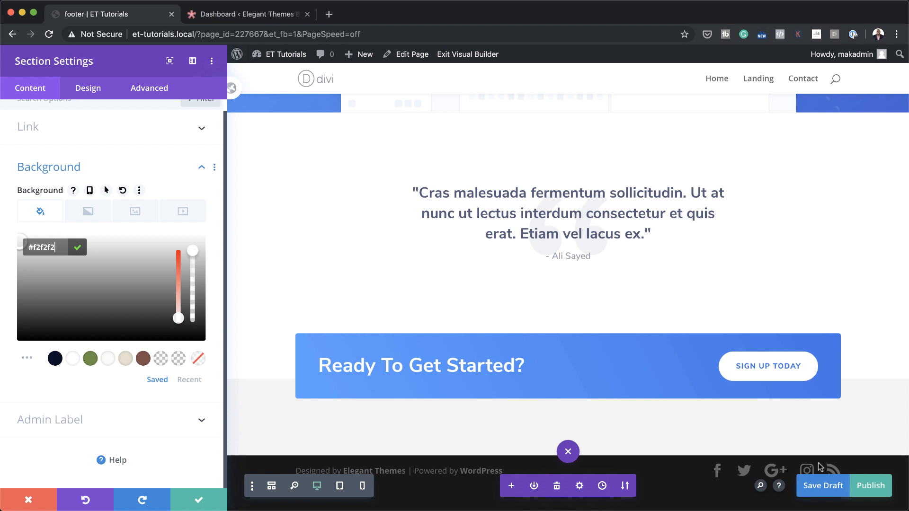
left_click(198, 499)
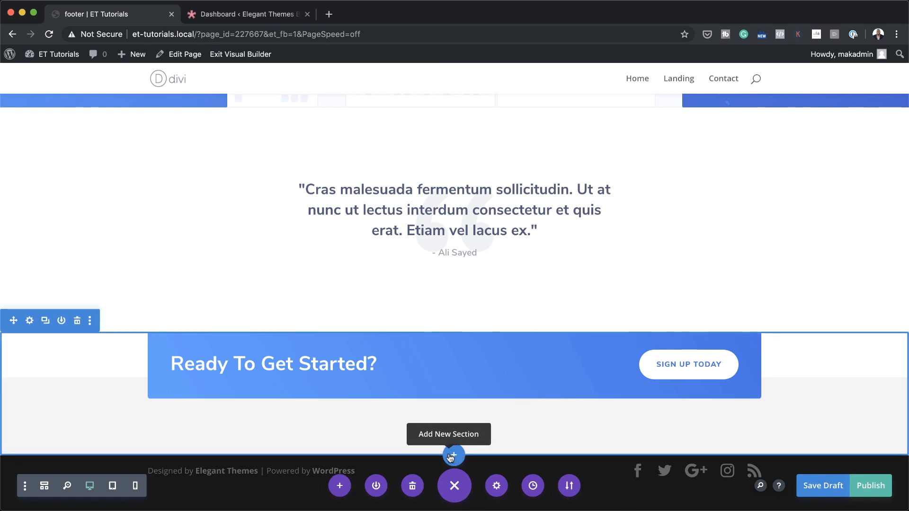
Add a regular section below the "Ready To Get Started?" section without inserting a row
left_click(454, 456)
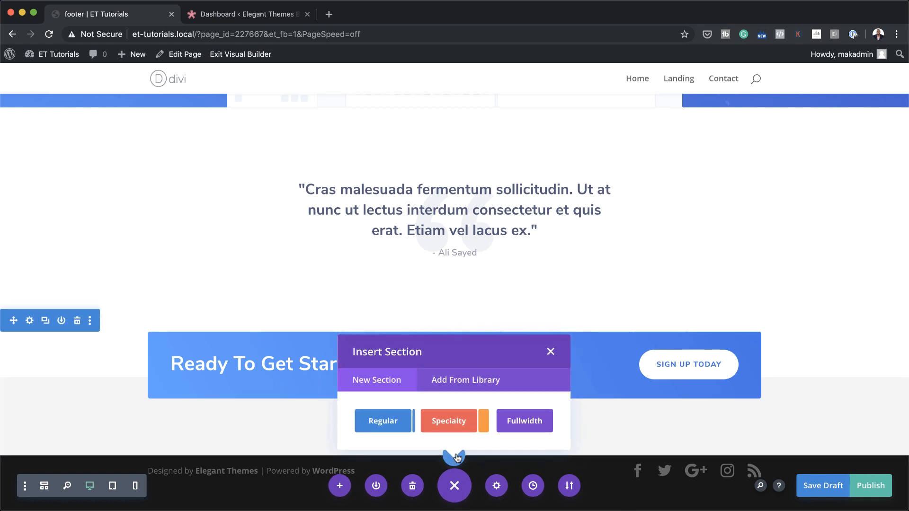
left_click(397, 427)
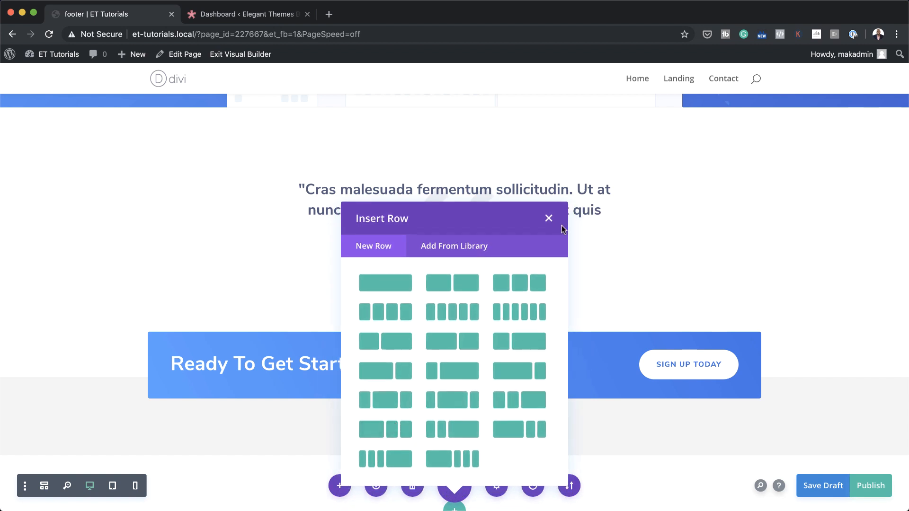
left_click(549, 218)
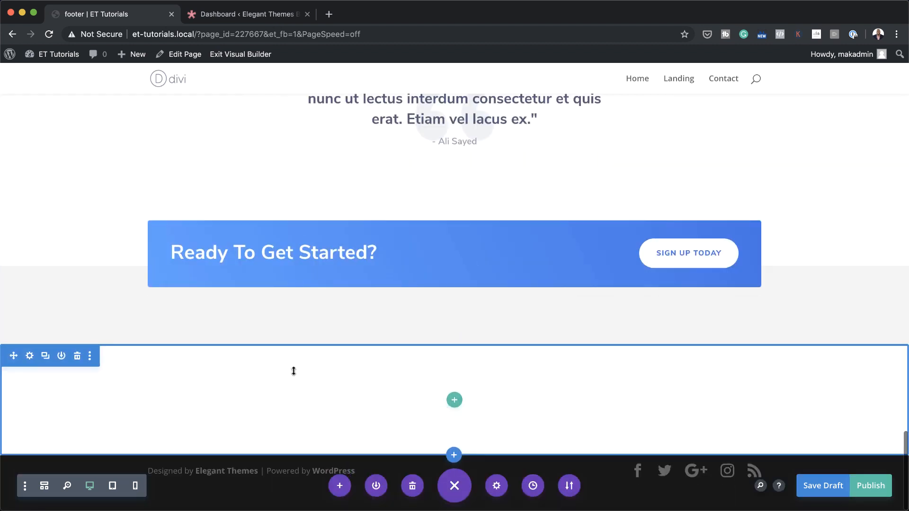
Give the new empty section a fully transparent background color, rgba(0,0,0,0)
left_click(30, 357)
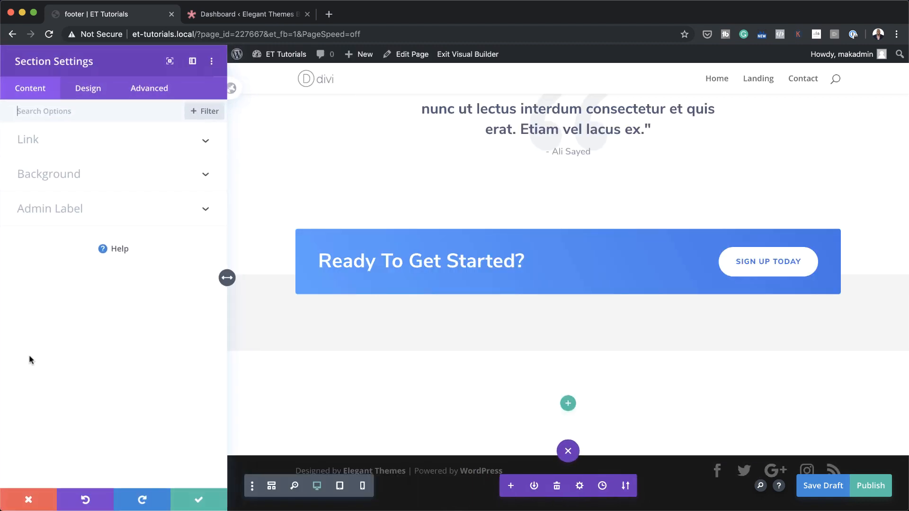
left_click(82, 183)
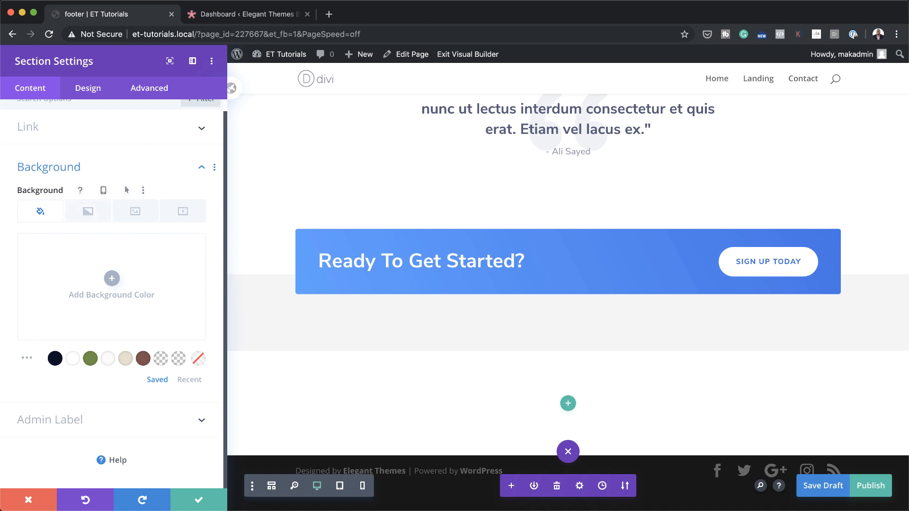
left_click(111, 278)
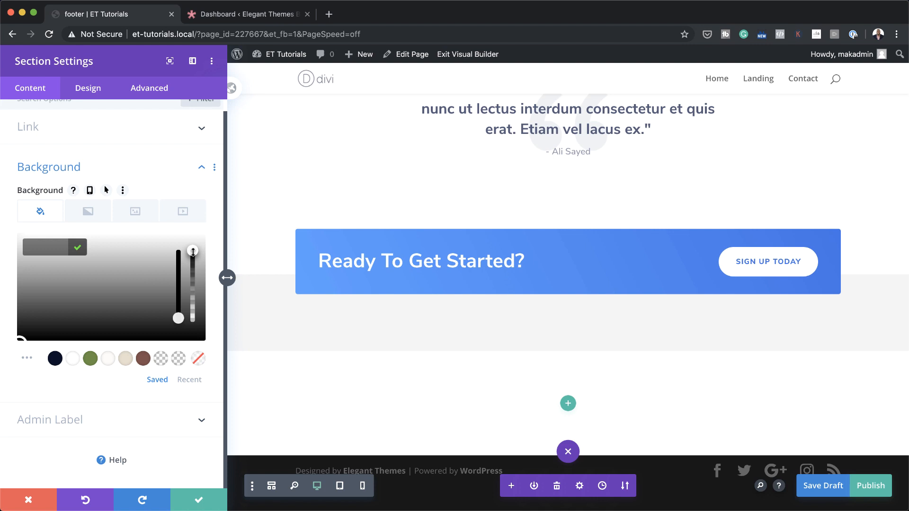
left_click_drag(193, 251, 190, 332)
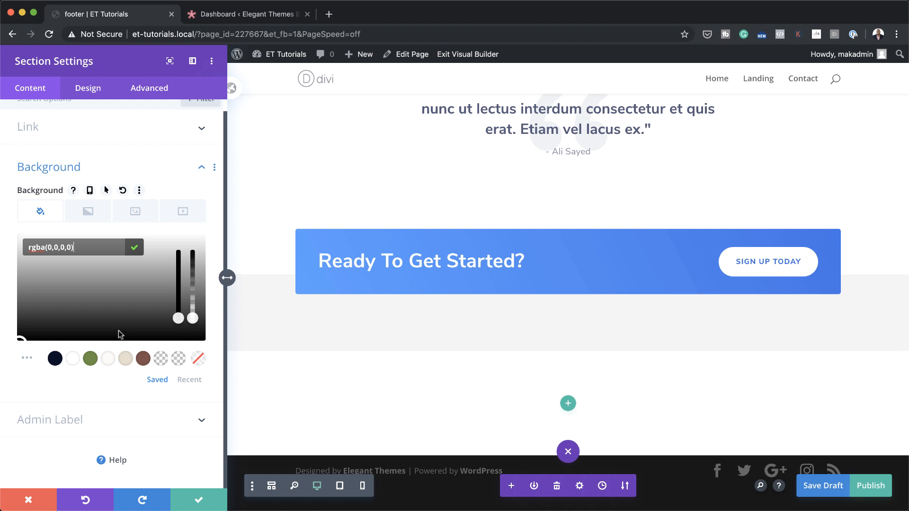
Apply the single-layer smooth wave style as the empty section's top divider
left_click(88, 94)
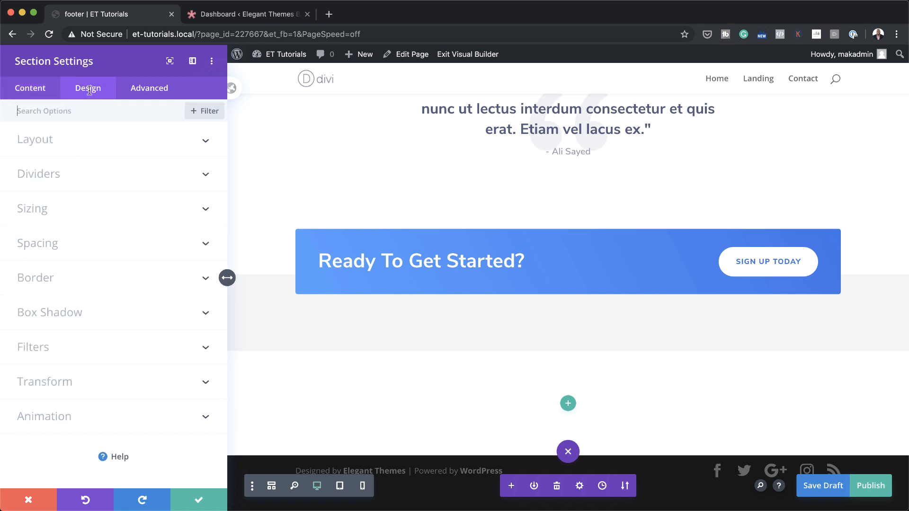
left_click(54, 175)
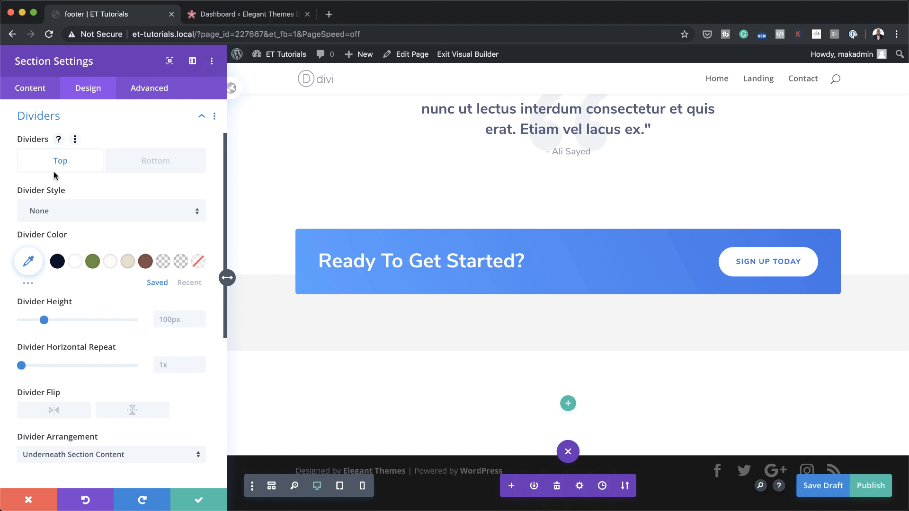
left_click(102, 214)
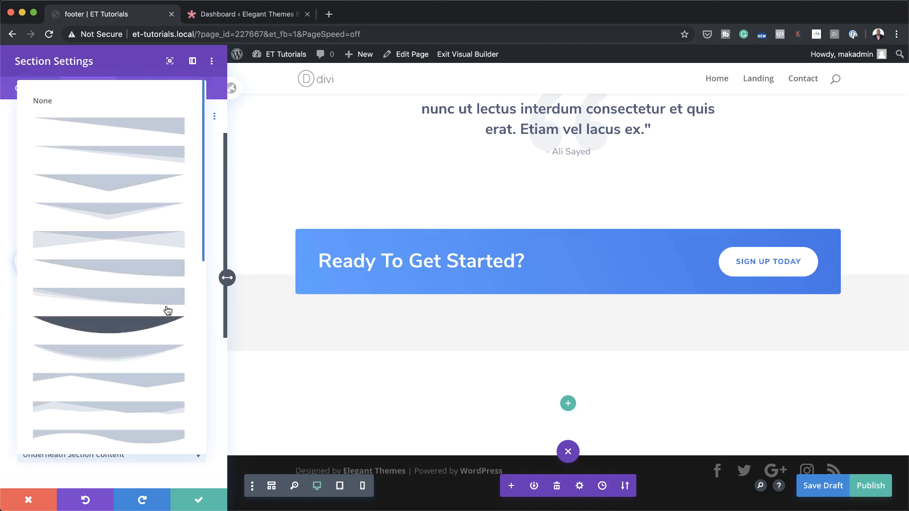
scroll(167, 310, "down", 1)
scroll(167, 311, "down", 1)
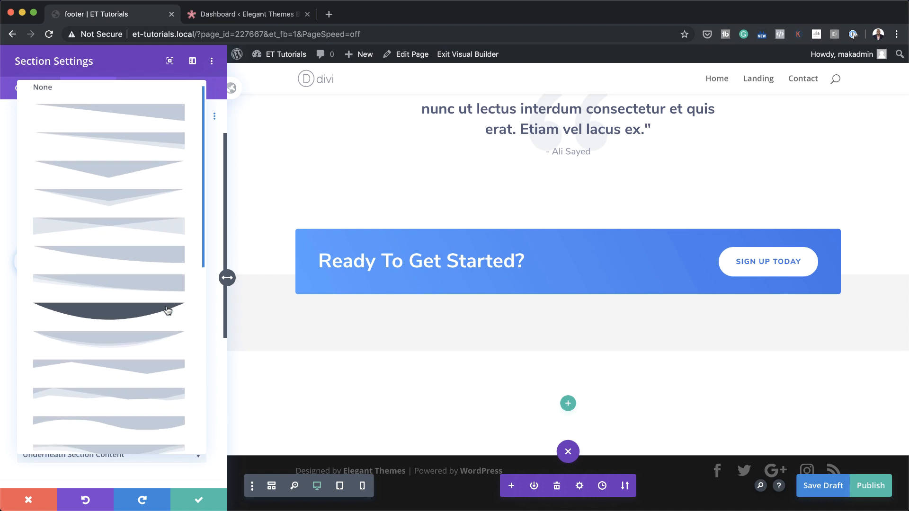
scroll(167, 310, "down", 2)
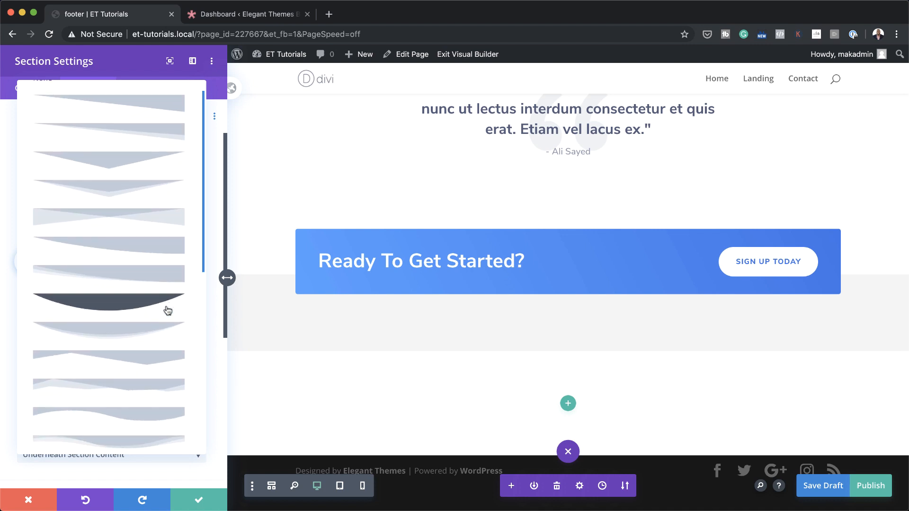
left_click(162, 408)
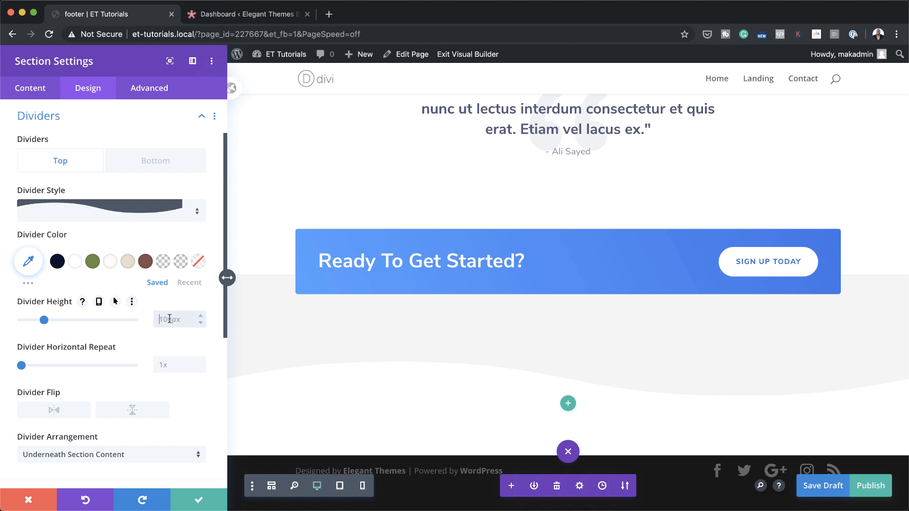
Set the top divider's height to 250px and its horizontal repeat to 2x
type("250")
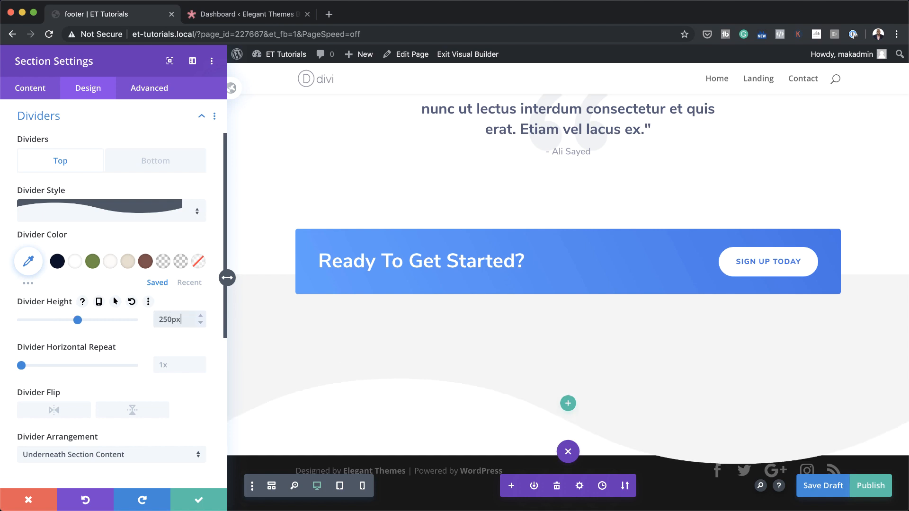
left_click(177, 365)
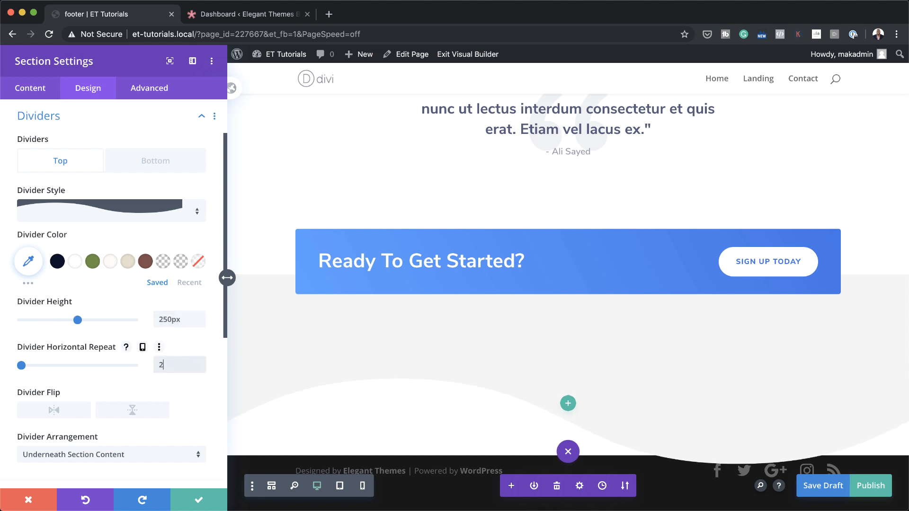
type("2x")
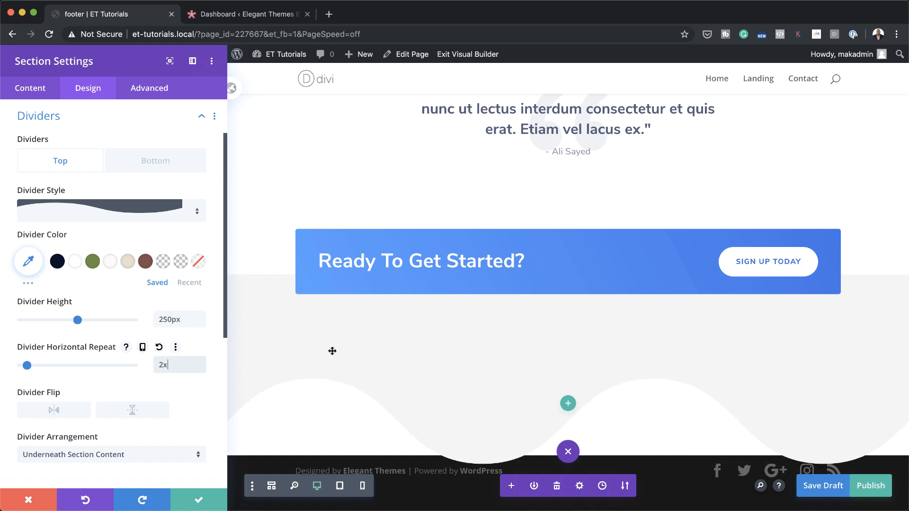
Set the wave divider section's Z index to 3 in its visibility options and save the section settings
left_click(162, 94)
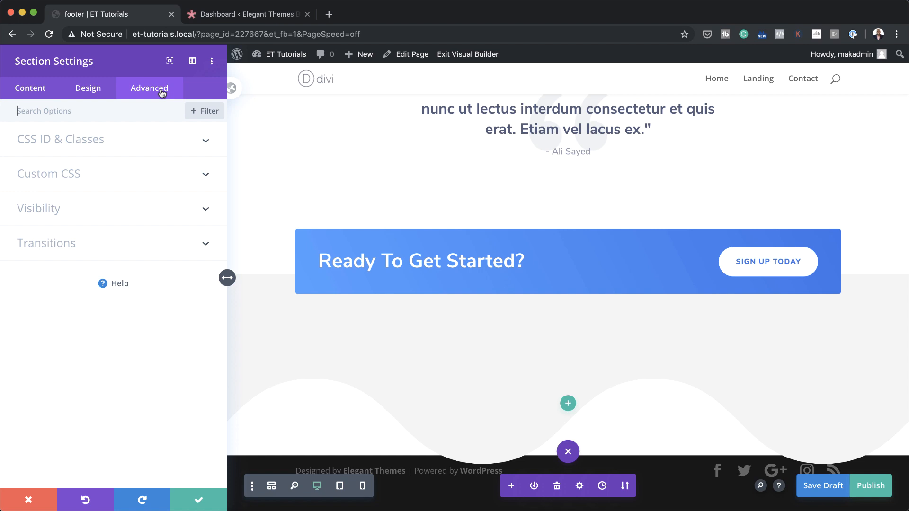
left_click(59, 209)
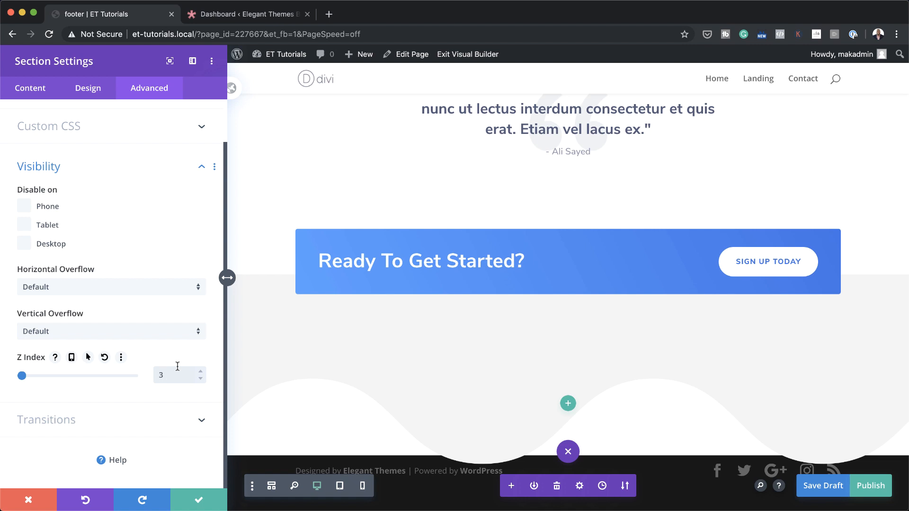
left_click(171, 373)
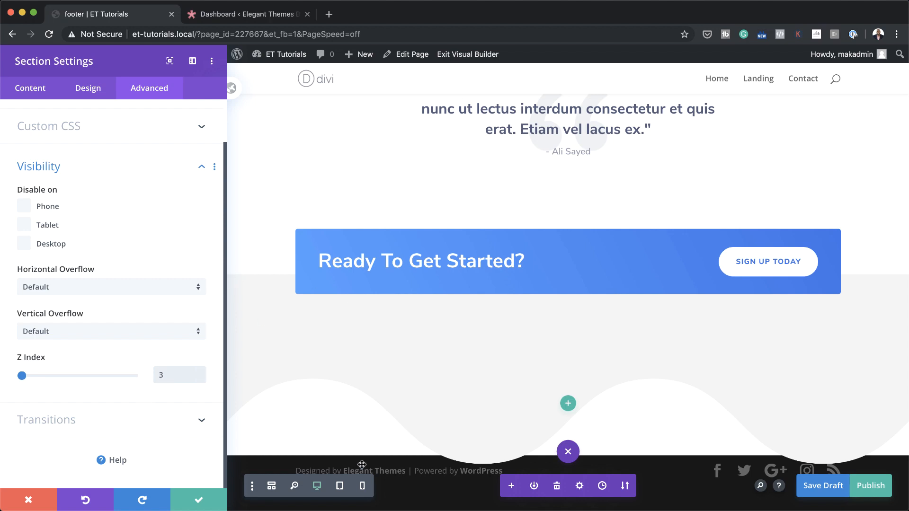
left_click(196, 504)
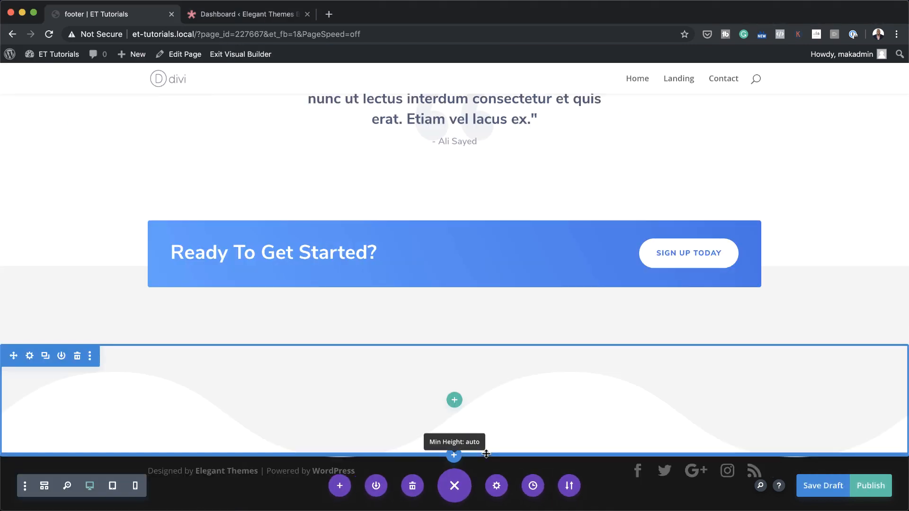
Add a new regular section below the wave divider section without inserting a row
left_click(453, 455)
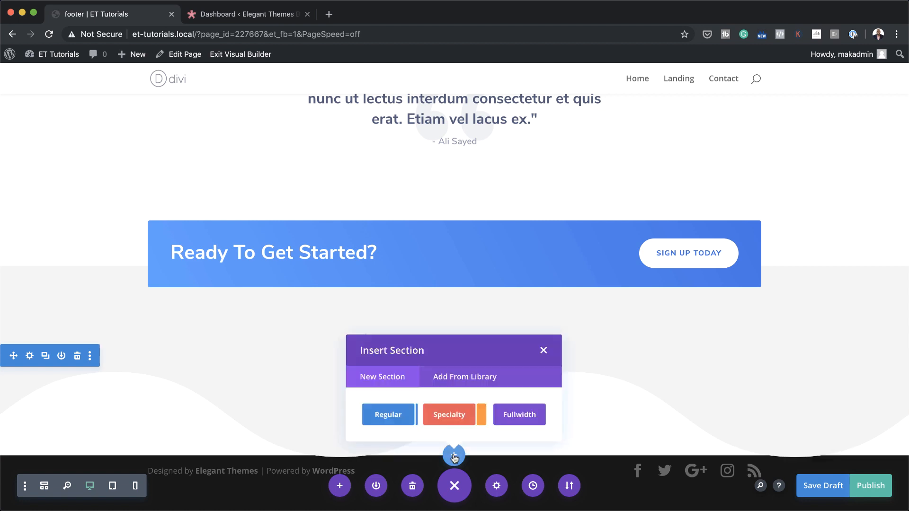
left_click(373, 423)
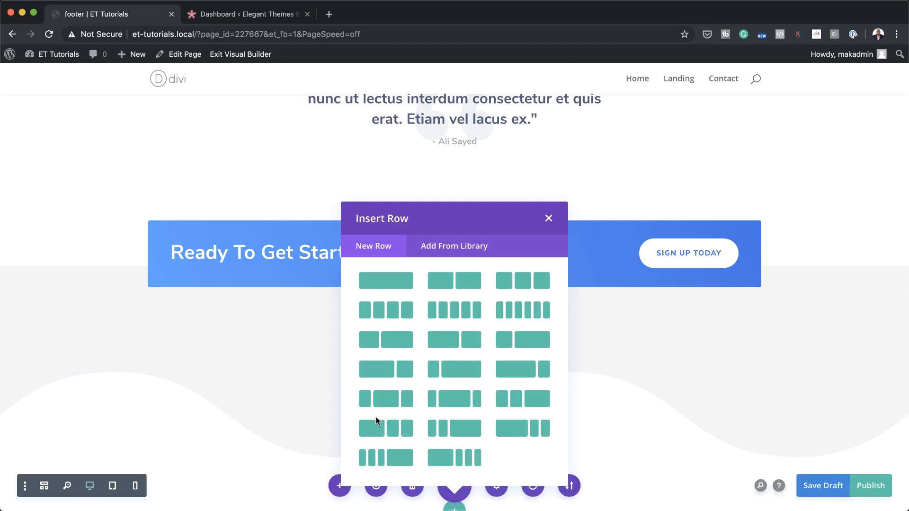
left_click(548, 219)
scroll(381, 289, "down", 3)
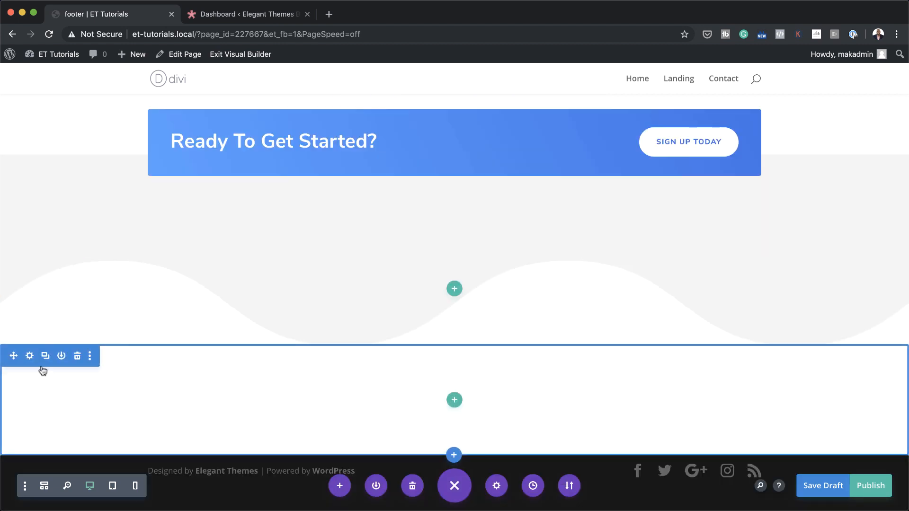
Set the new bottom section's background color to #202332
left_click(29, 356)
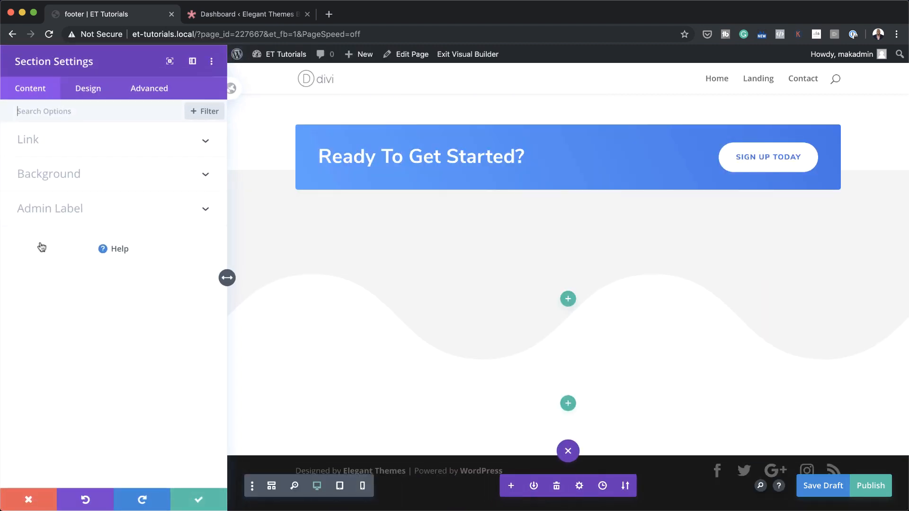
left_click(61, 182)
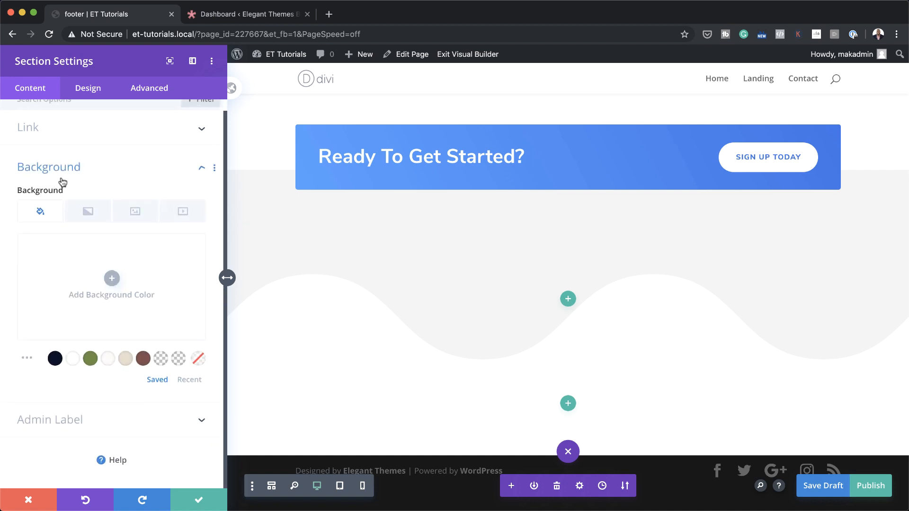
left_click(111, 278)
left_click(47, 248)
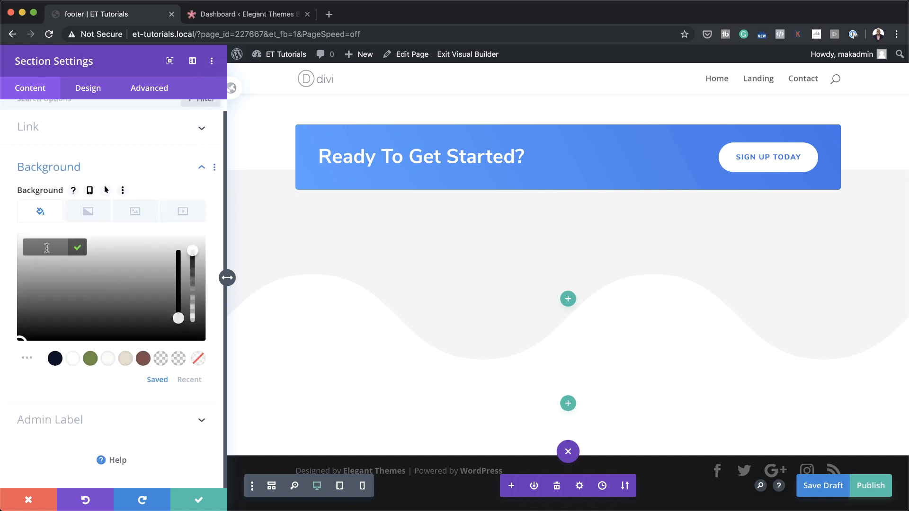
type("#202332")
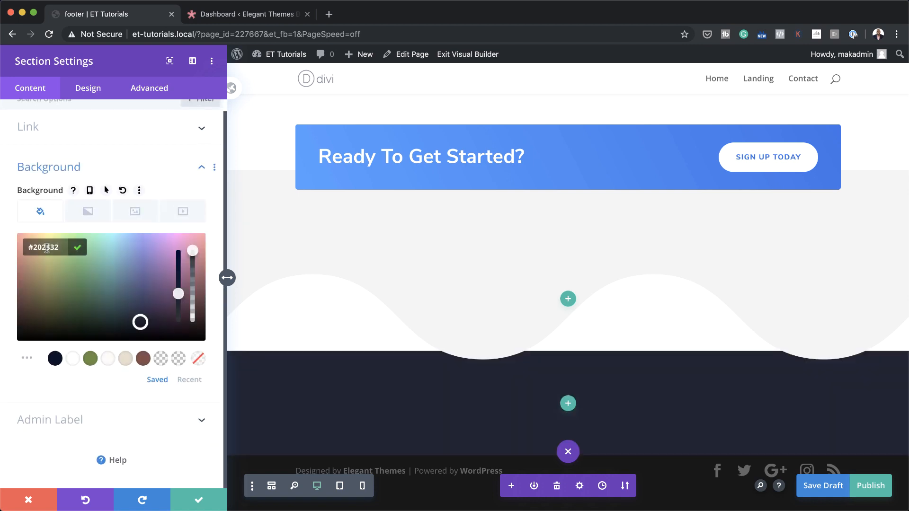
Set the dark section's max width to 100% in its sizing options
left_click(86, 90)
left_click(117, 214)
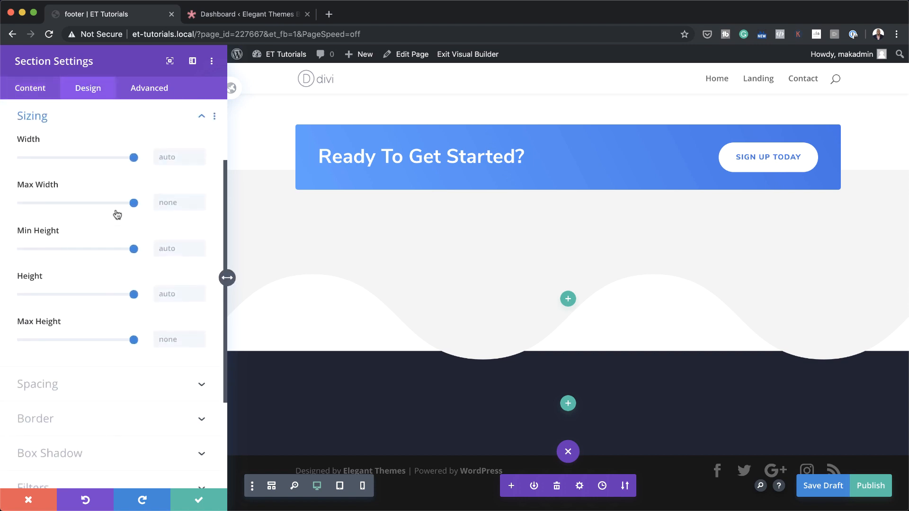
mouse_move(115, 215)
left_click(172, 202)
type("100%")
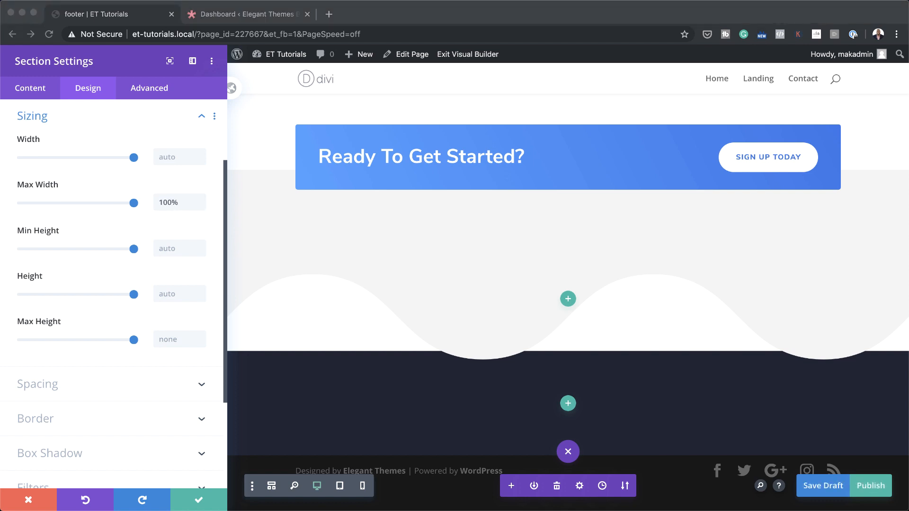
Give the dark section a top padding of 500px
scroll(76, 402, "down", 1)
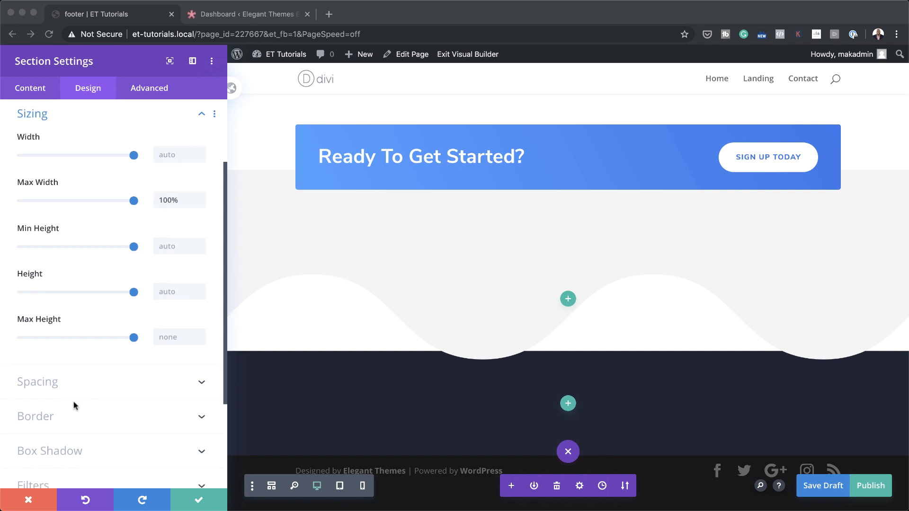
left_click(49, 385)
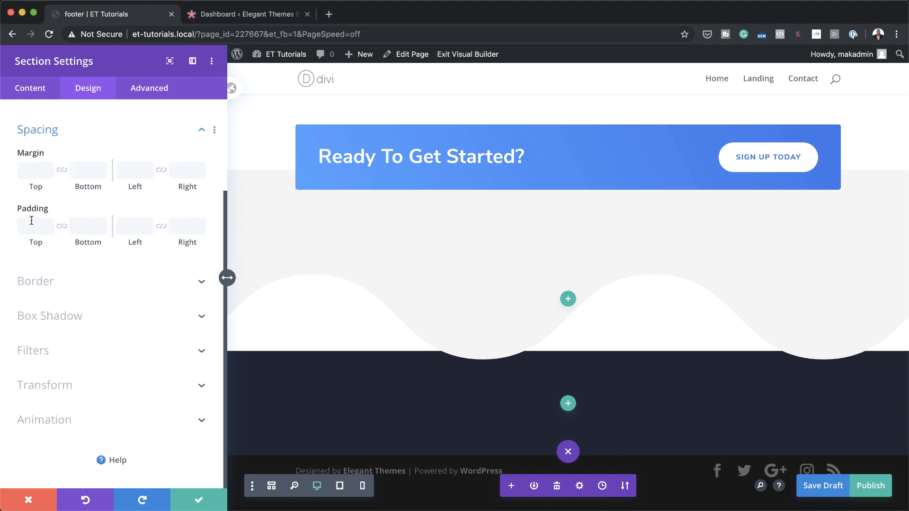
left_click(32, 222)
scroll(568, 303, "down", 1)
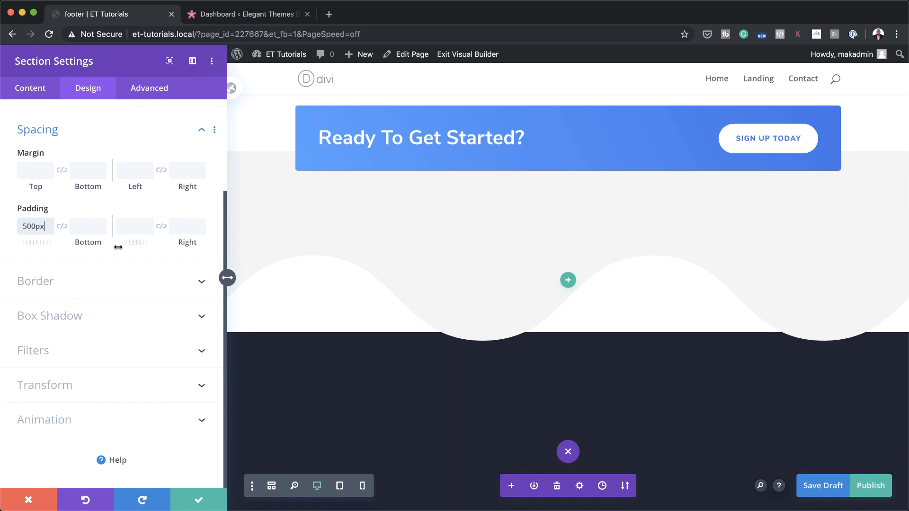
Set the dark section's Z index to 1 in its visibility options and save the section settings
left_click(160, 89)
left_click(53, 214)
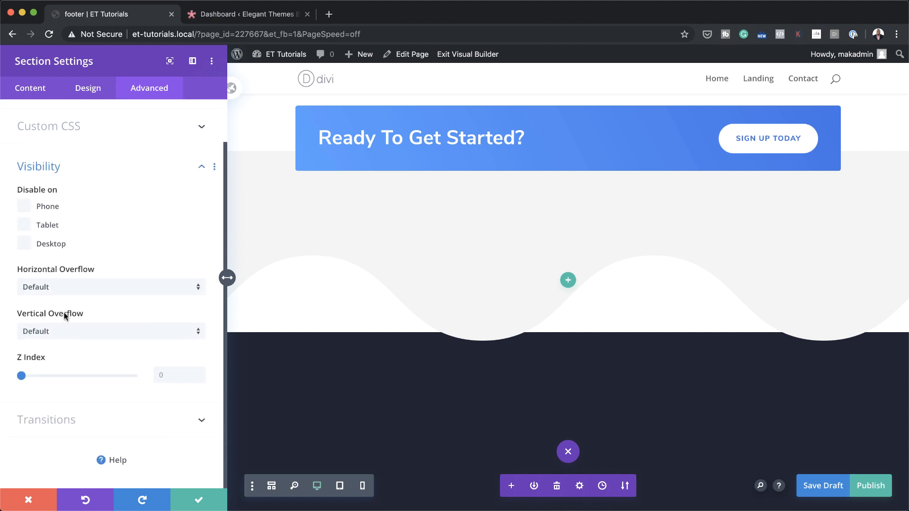
left_click(173, 373)
type("1")
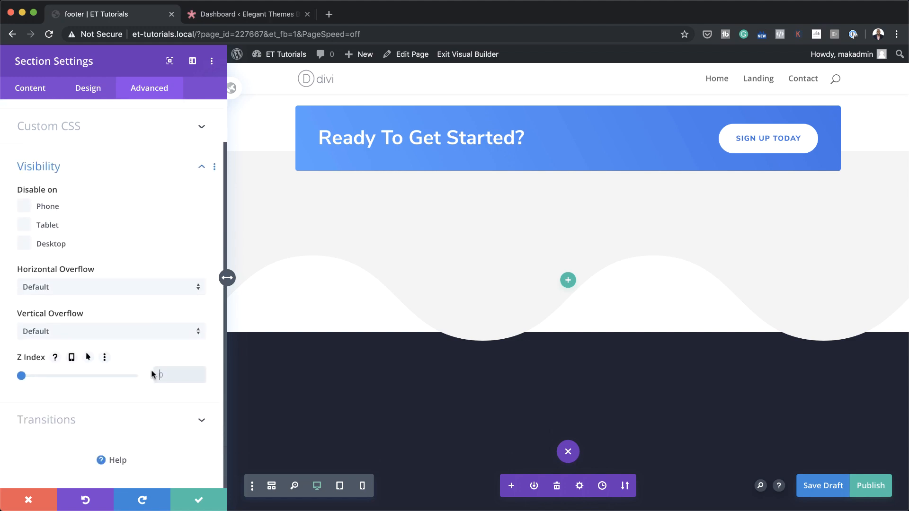
left_click(199, 500)
Insert a row of four equal columns into the dark section without adding a module
scroll(459, 346, "down", 5)
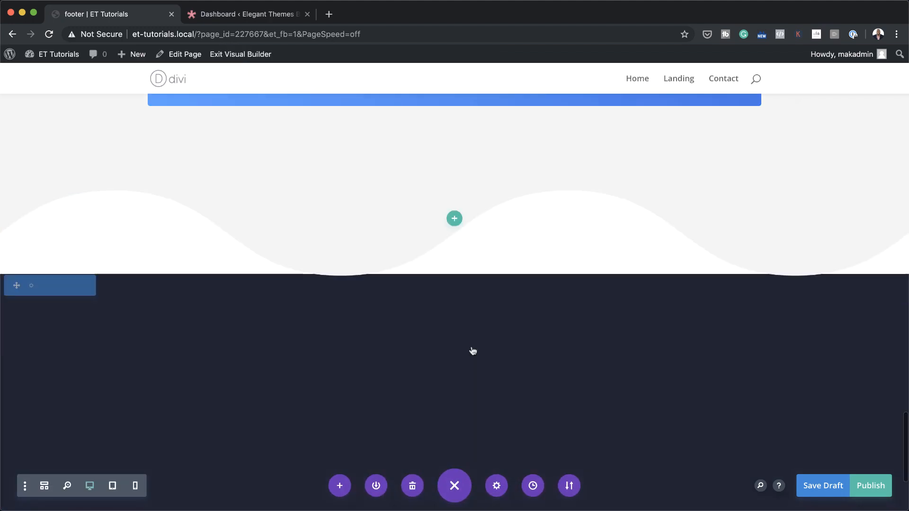
scroll(575, 338, "down", 1)
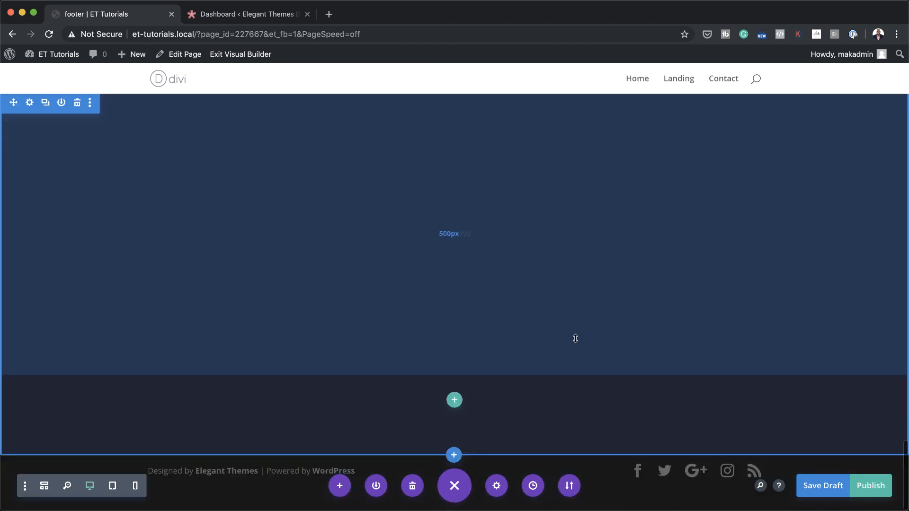
left_click(454, 400)
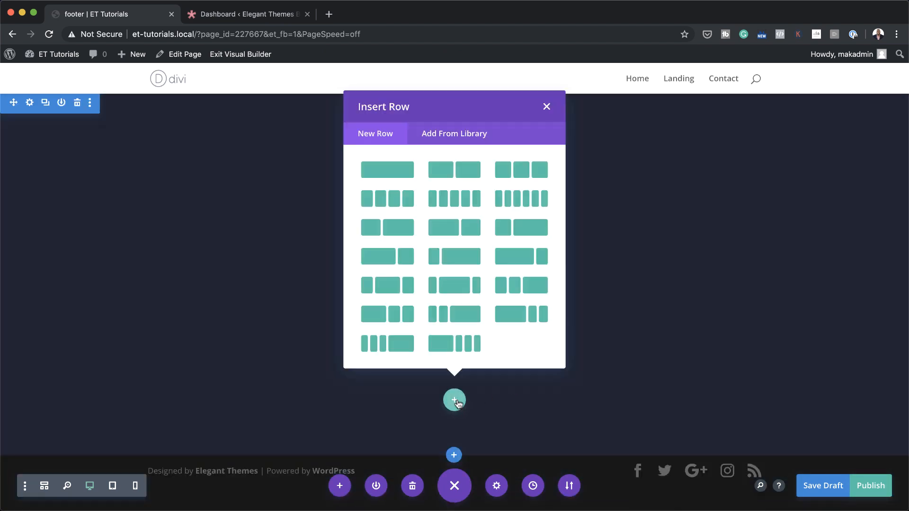
left_click(391, 204)
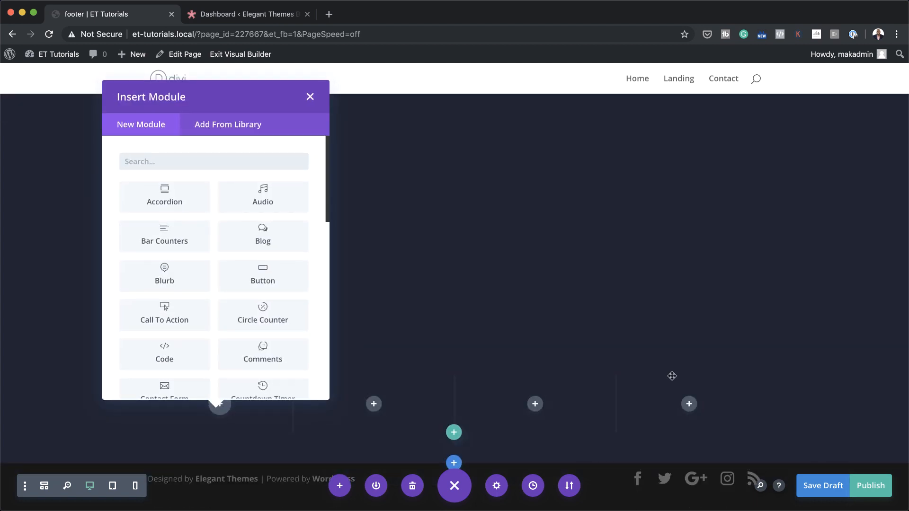
left_click(310, 98)
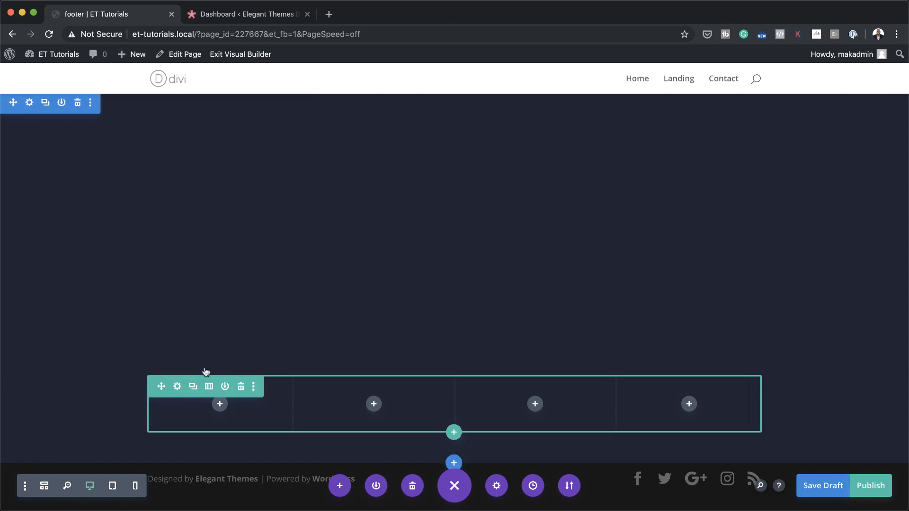
Enable a custom gutter width of 1 and equalized column heights in the four-column row's sizing options
left_click(177, 386)
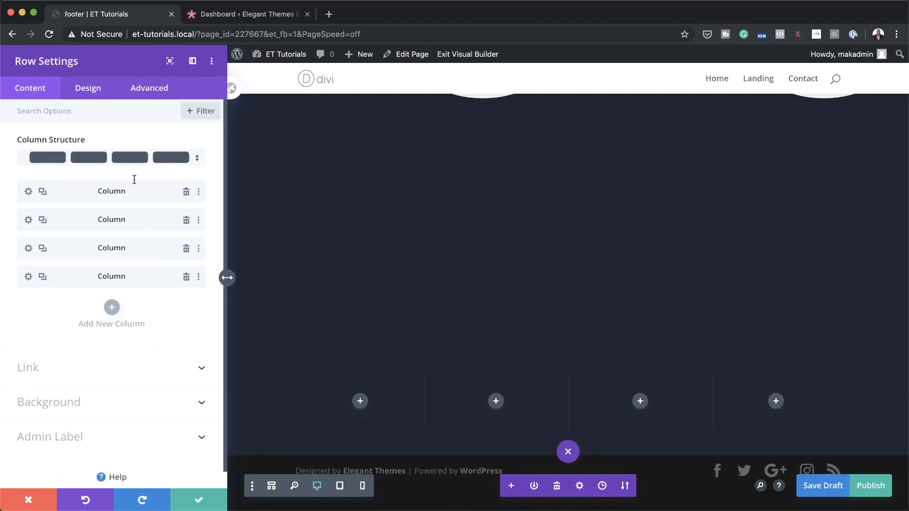
left_click(87, 89)
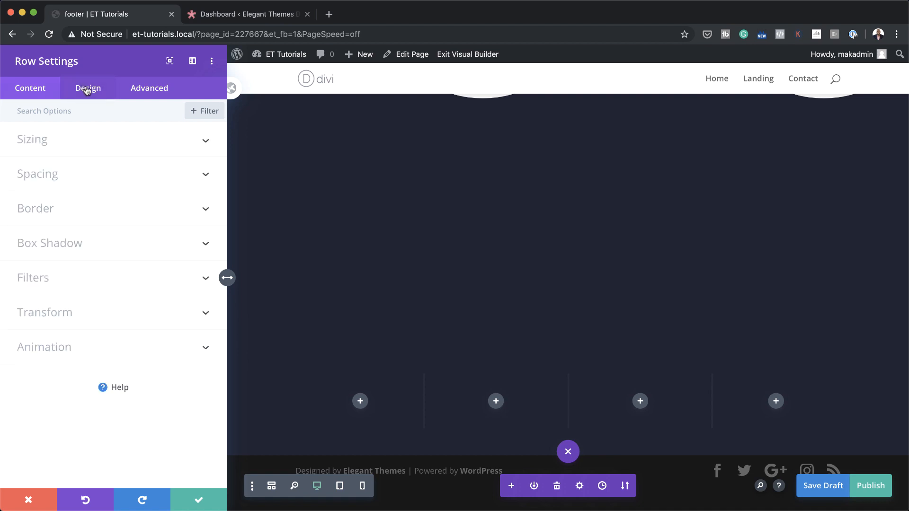
left_click(44, 142)
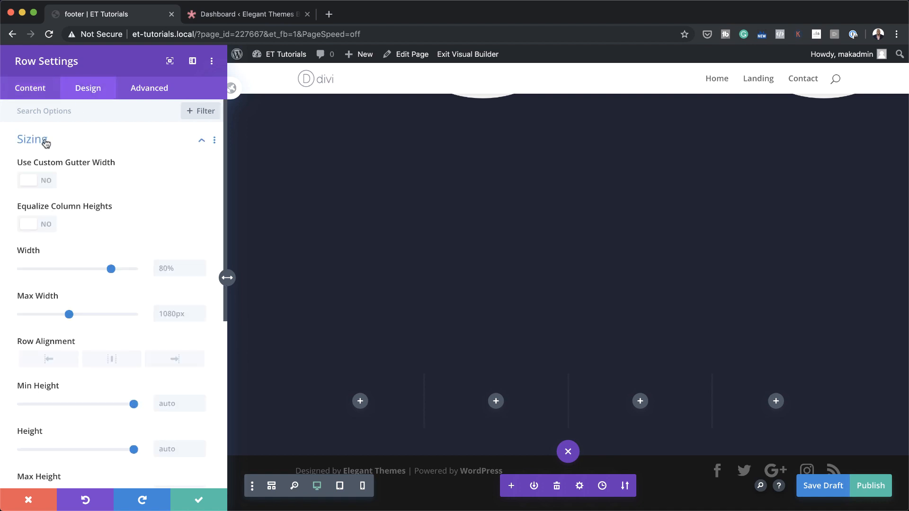
left_click(48, 183)
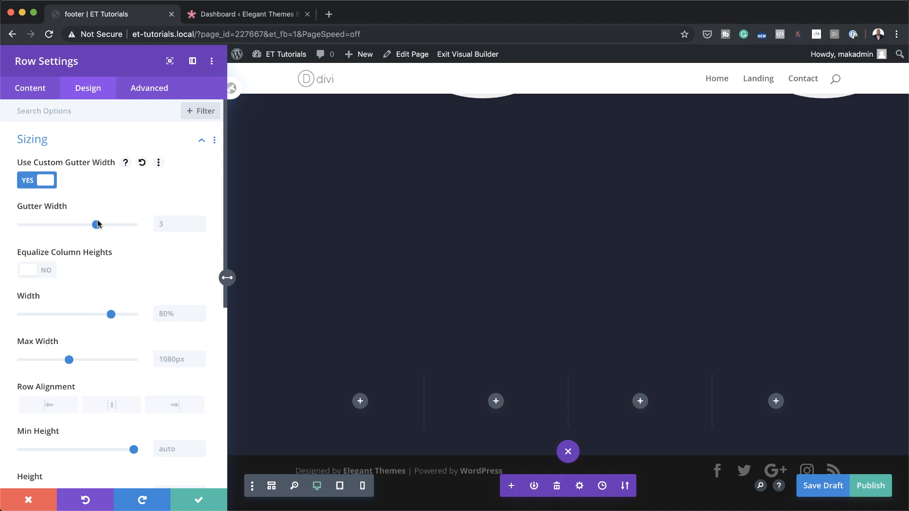
left_click_drag(86, 227, 14, 224)
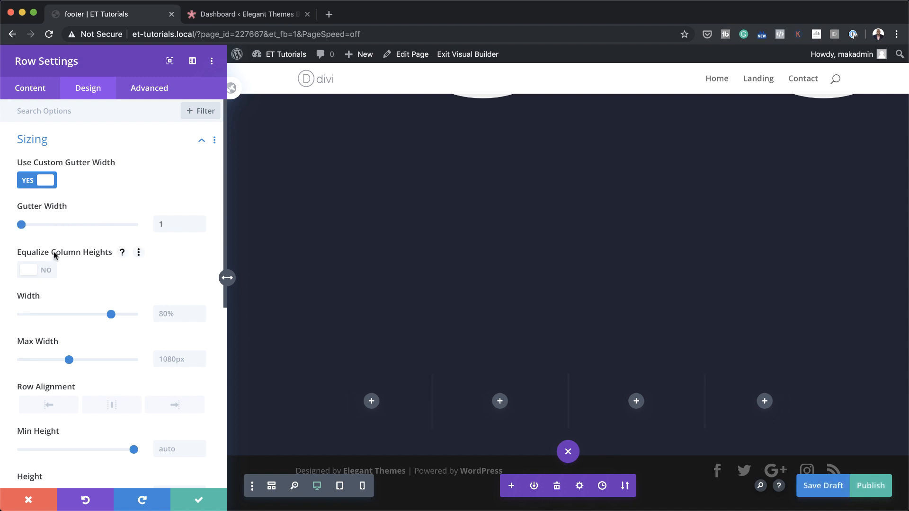
left_click(50, 278)
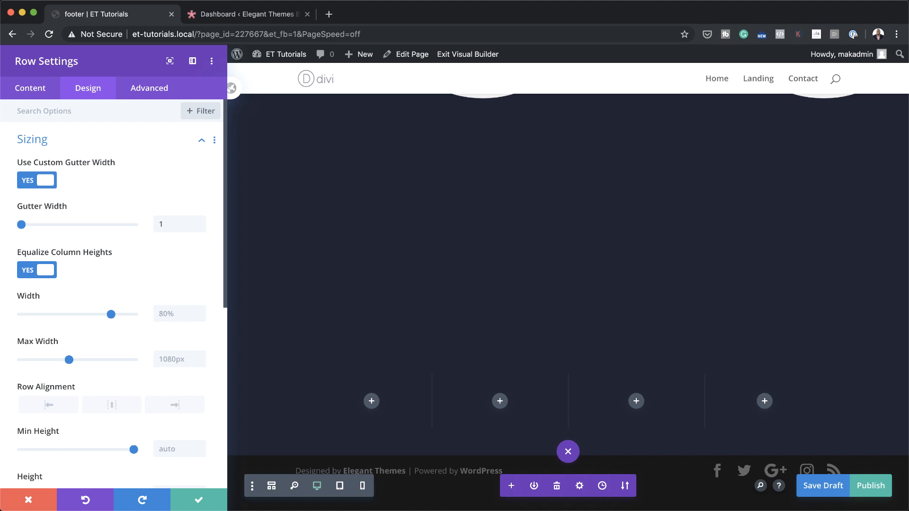
scroll(150, 271, "down", 1)
scroll(150, 271, "up", 1)
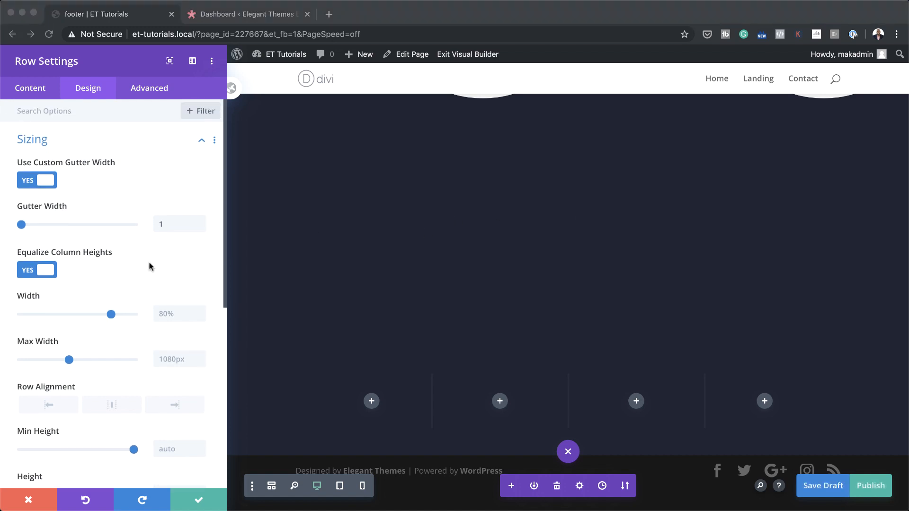
Set the left padding of the row's first column to 20px
left_click(38, 90)
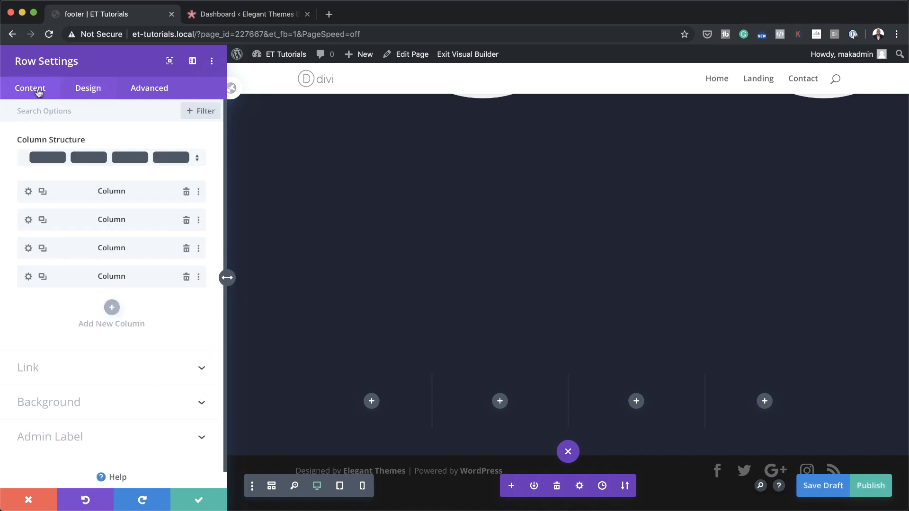
left_click(28, 192)
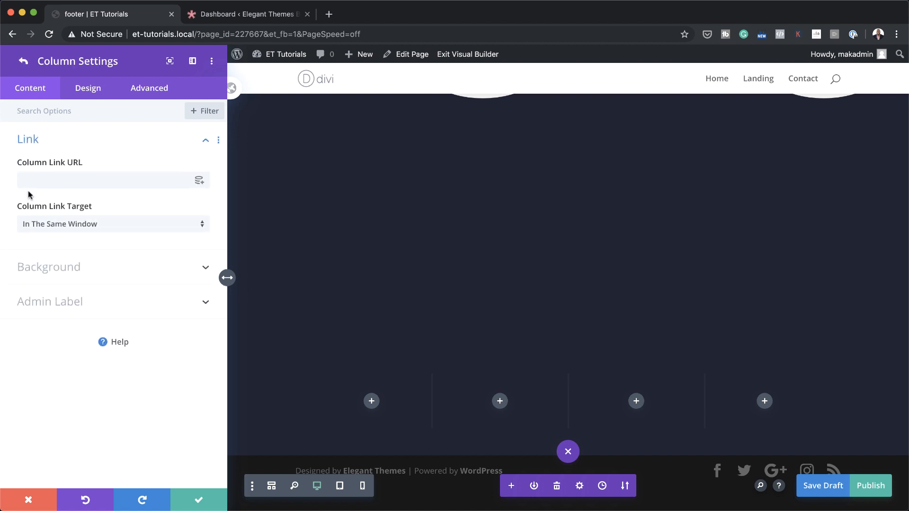
left_click(100, 92)
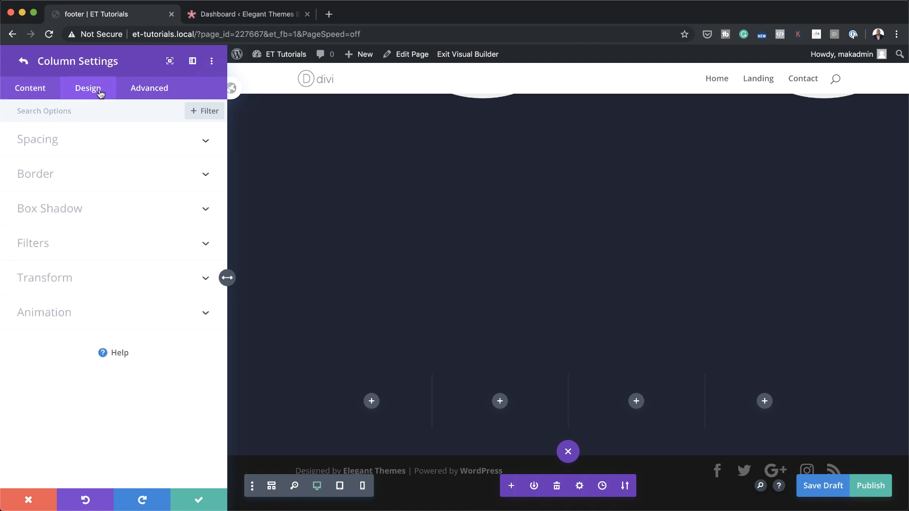
left_click(52, 146)
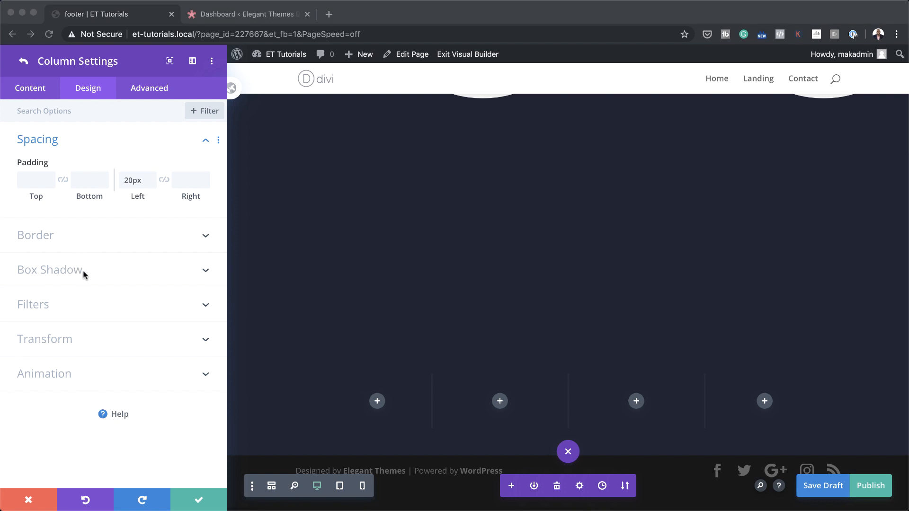
Give the first column a right border with a width of 1px
left_click(67, 236)
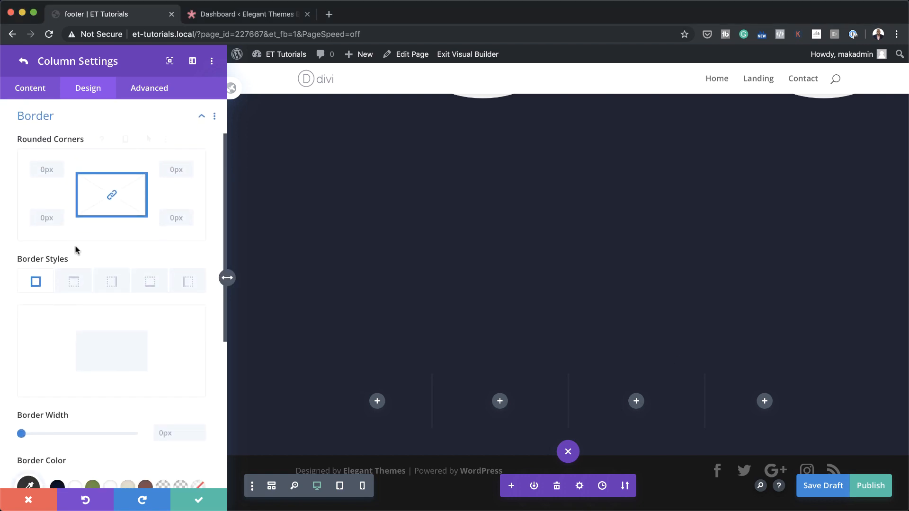
left_click(112, 283)
scroll(137, 352, "down", 2)
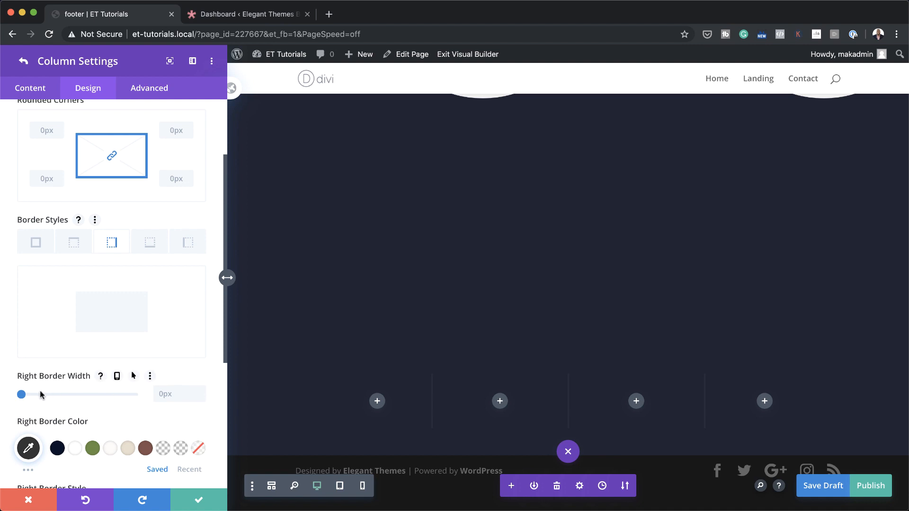
left_click(170, 392)
type("1px")
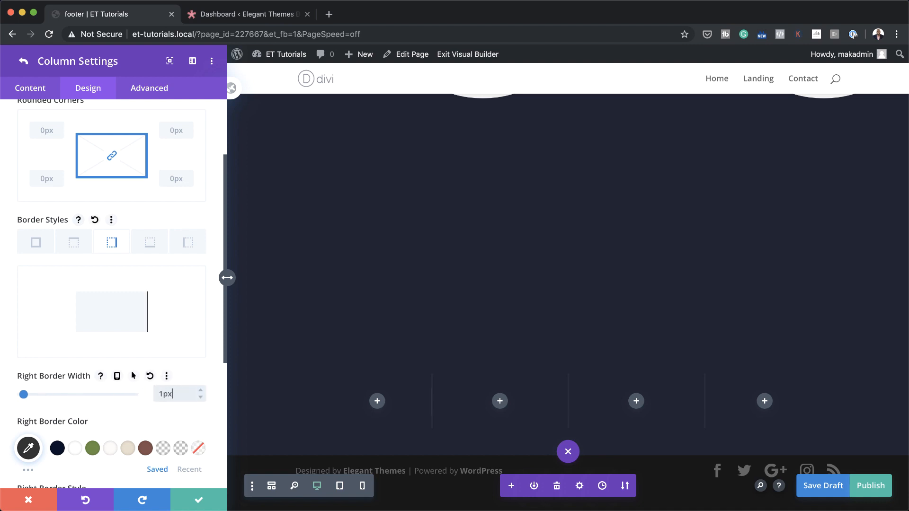
Set the first column's right border color to #515151 and return to the row's settings
scroll(170, 388, "down", 3)
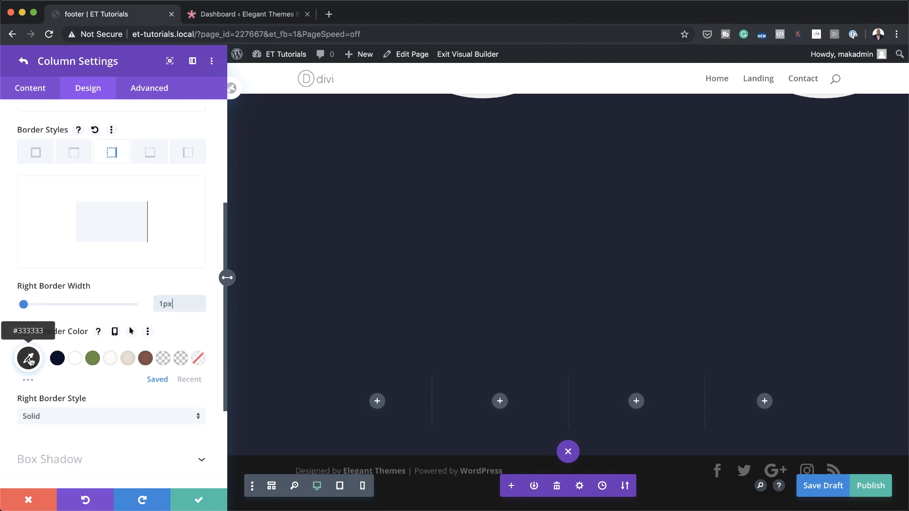
left_click(29, 359)
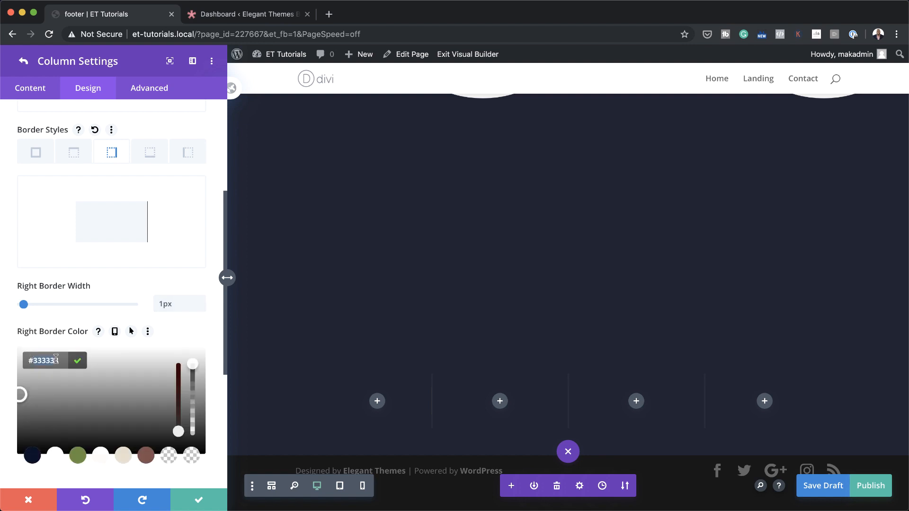
type("515151")
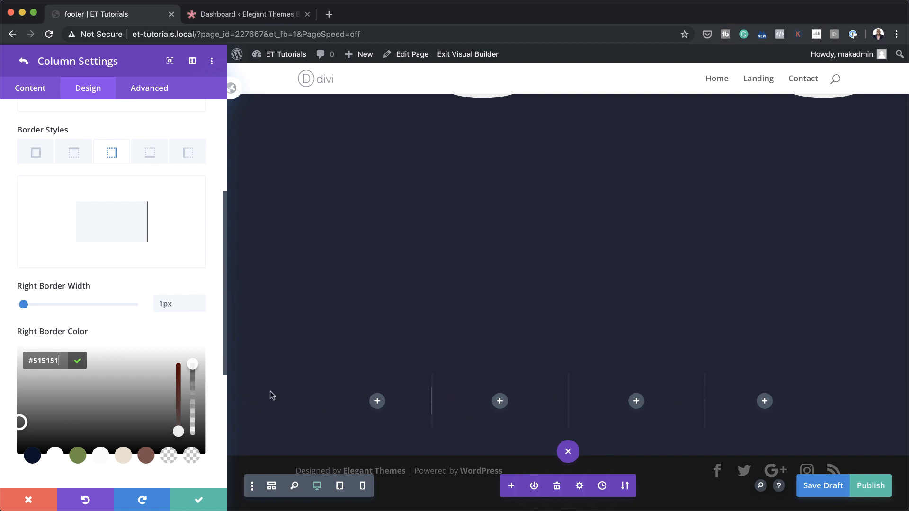
left_click(28, 91)
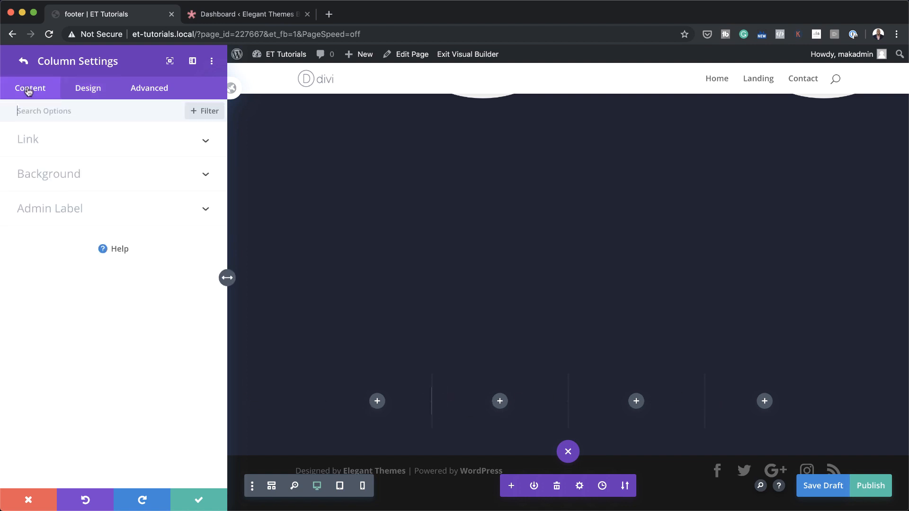
left_click(40, 111)
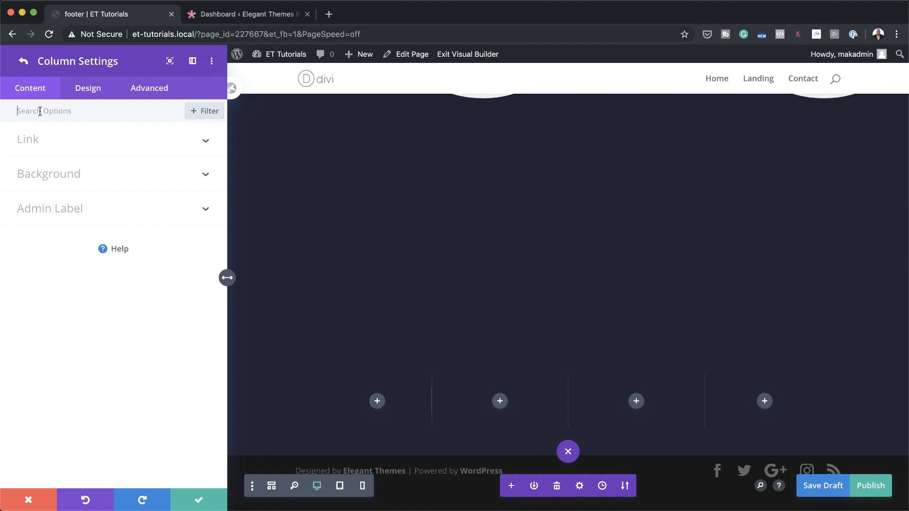
left_click(24, 61)
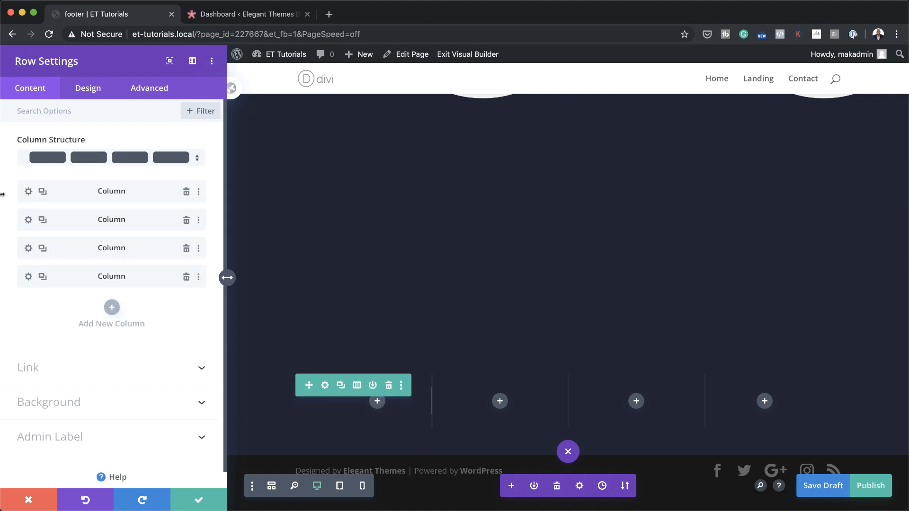
Copy the first column's styles to the second and third columns and save the row settings
right_click(56, 189)
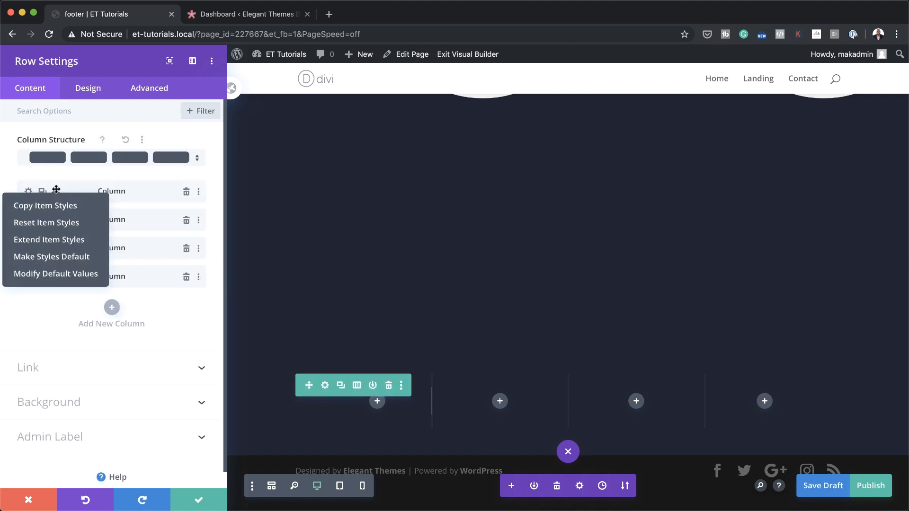
left_click(90, 207)
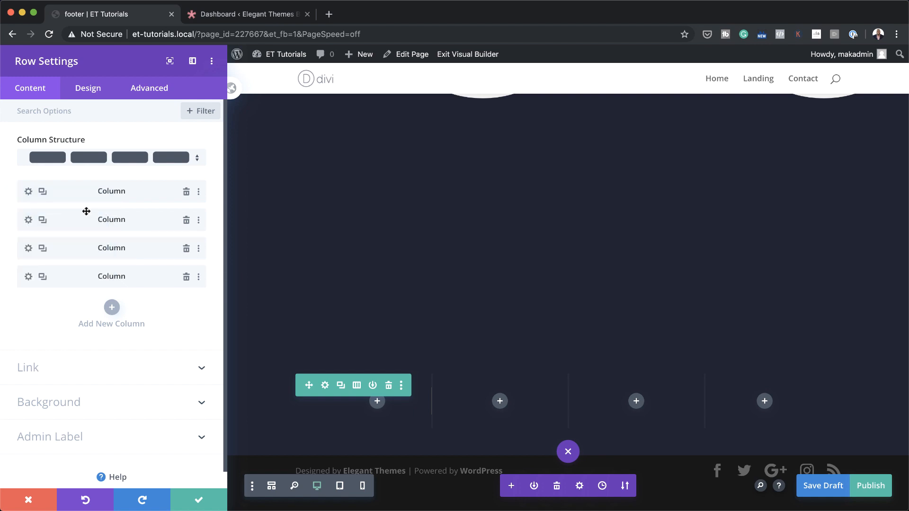
right_click(70, 220)
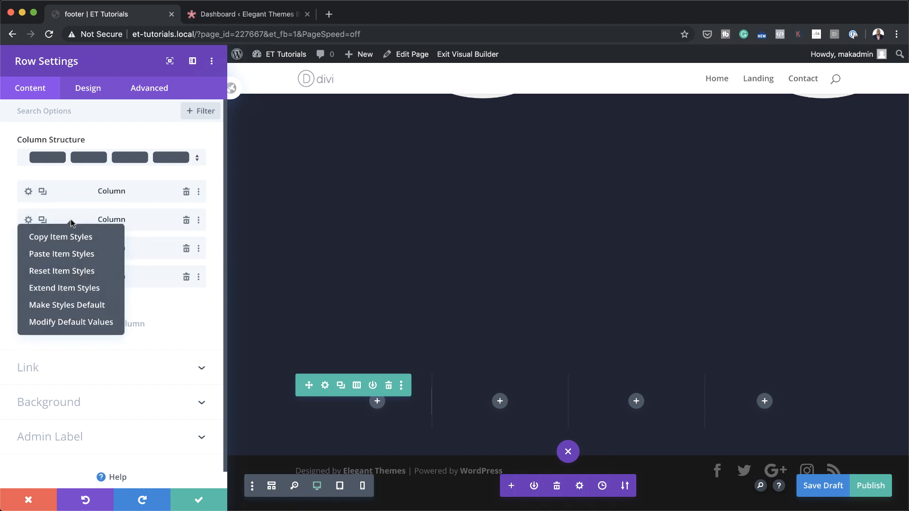
left_click(104, 257)
right_click(70, 250)
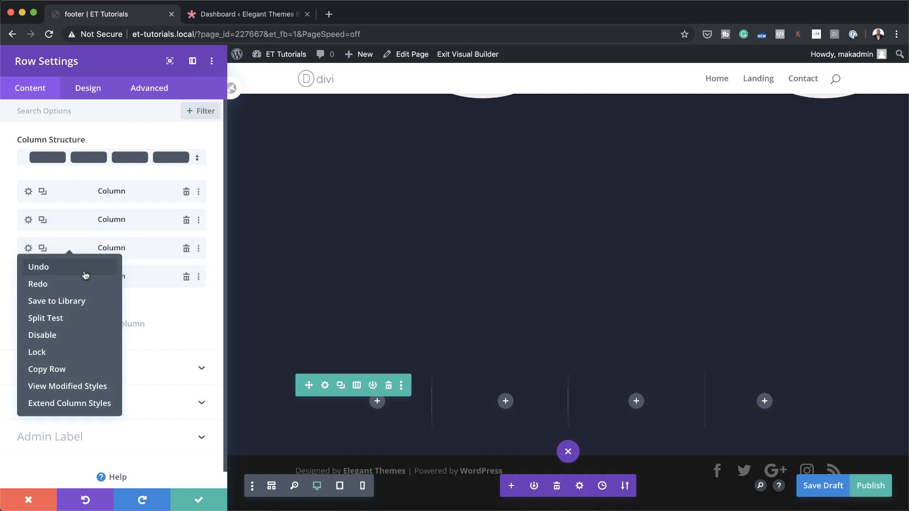
left_click(81, 301)
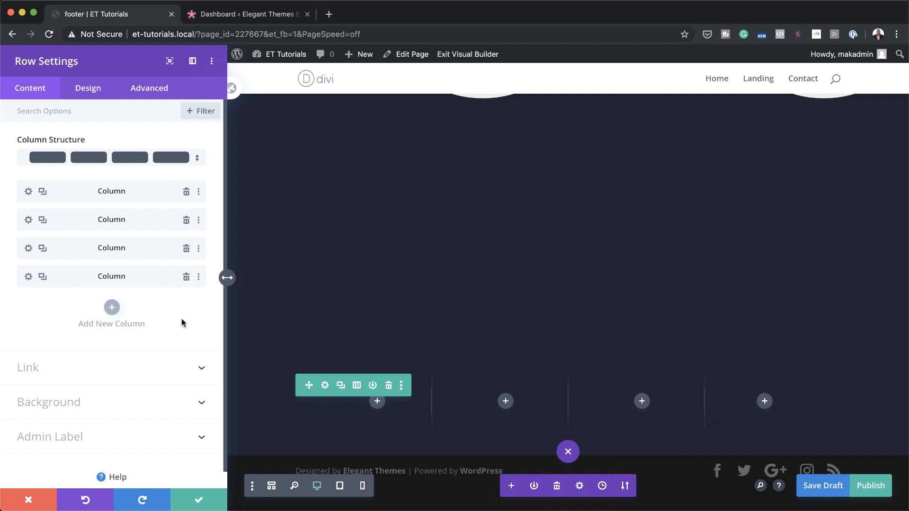
left_click(210, 497)
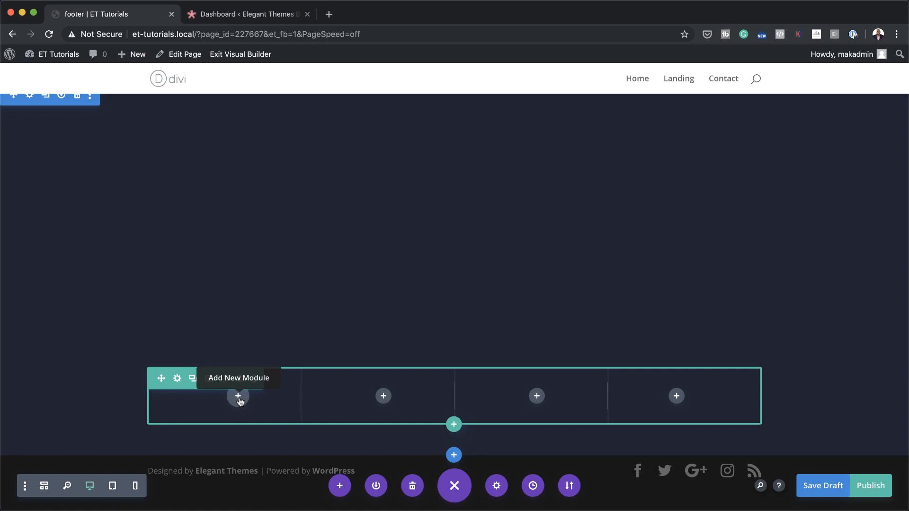
Add an Image module to the first column using the wire logo, logo_01-2.png, from the media library
left_click(238, 396)
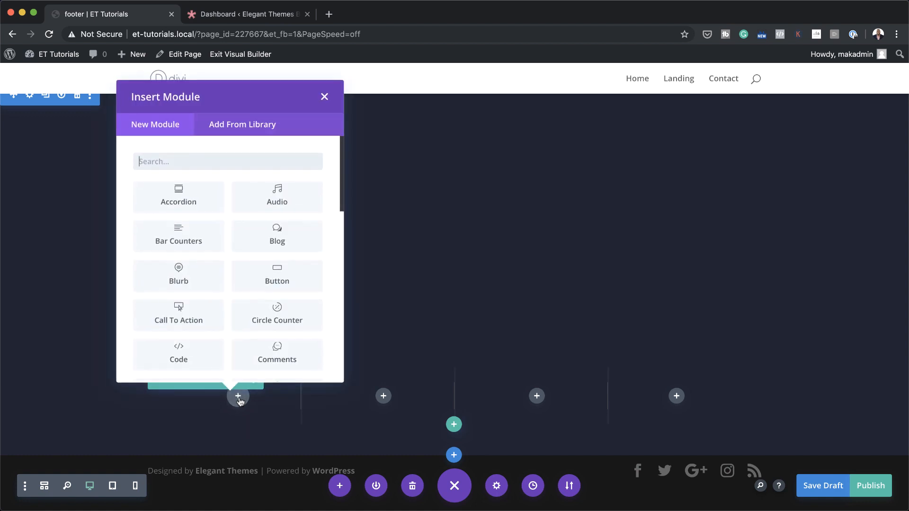
left_click(182, 161)
type("image")
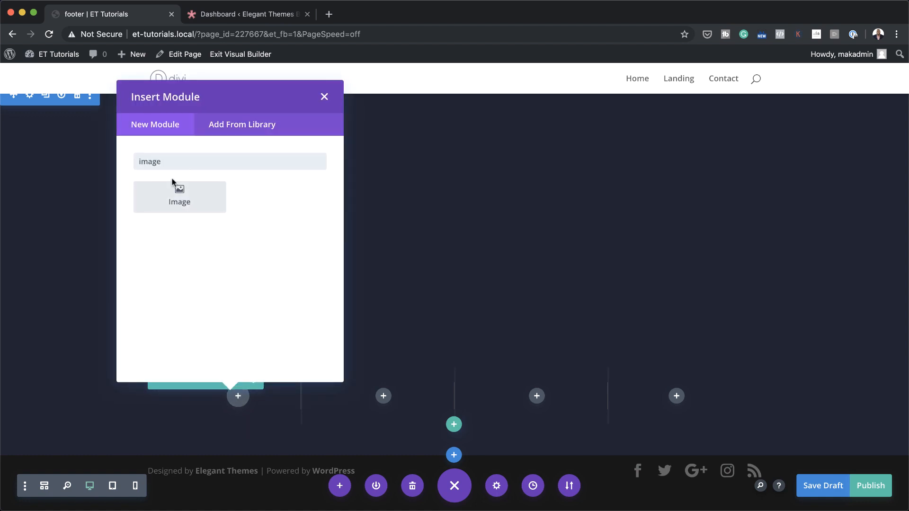
left_click(179, 196)
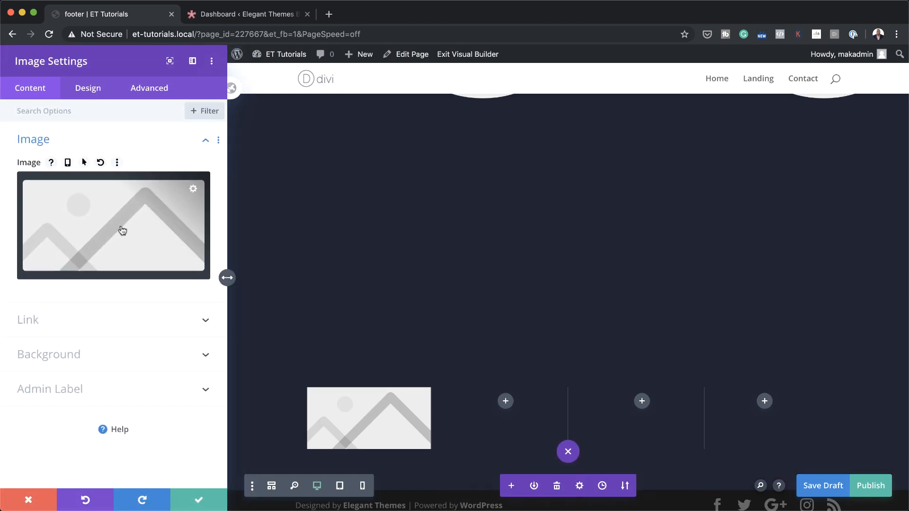
left_click(141, 220)
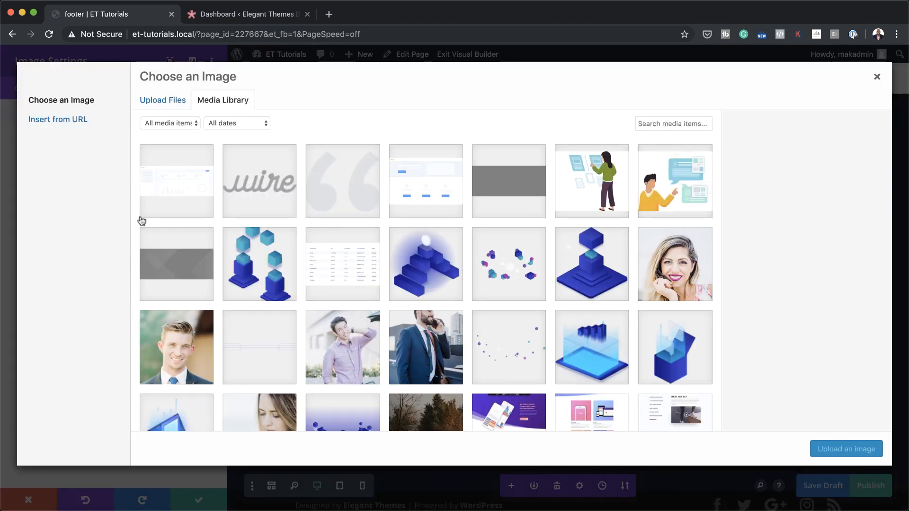
left_click(271, 188)
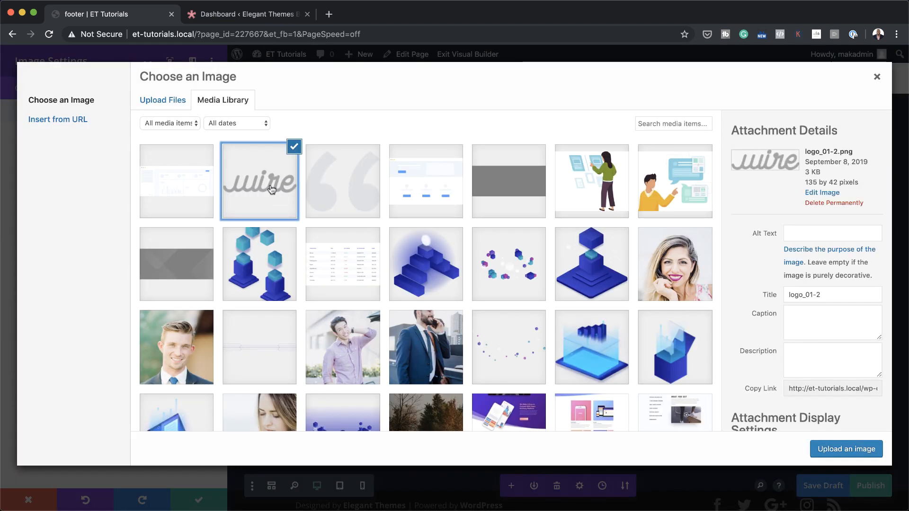
left_click(837, 451)
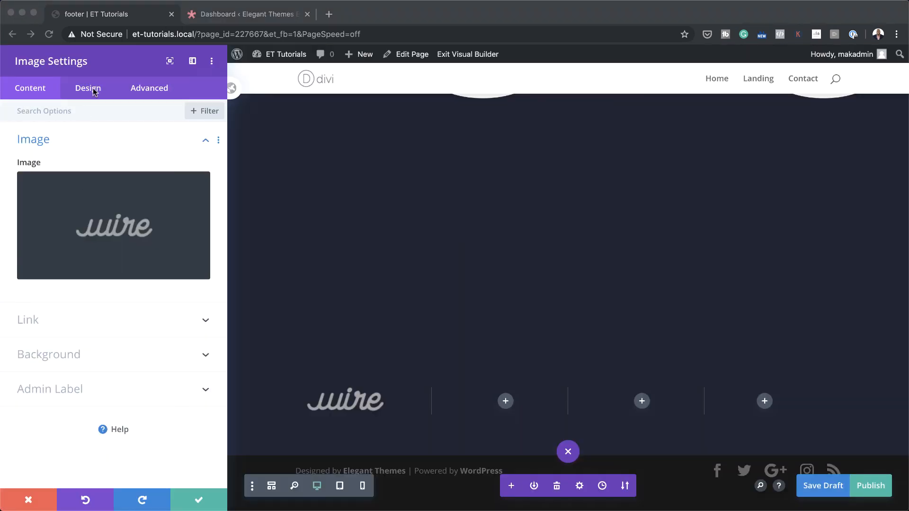
Set the logo image's width to 35% and its module alignment to left
left_click(90, 88)
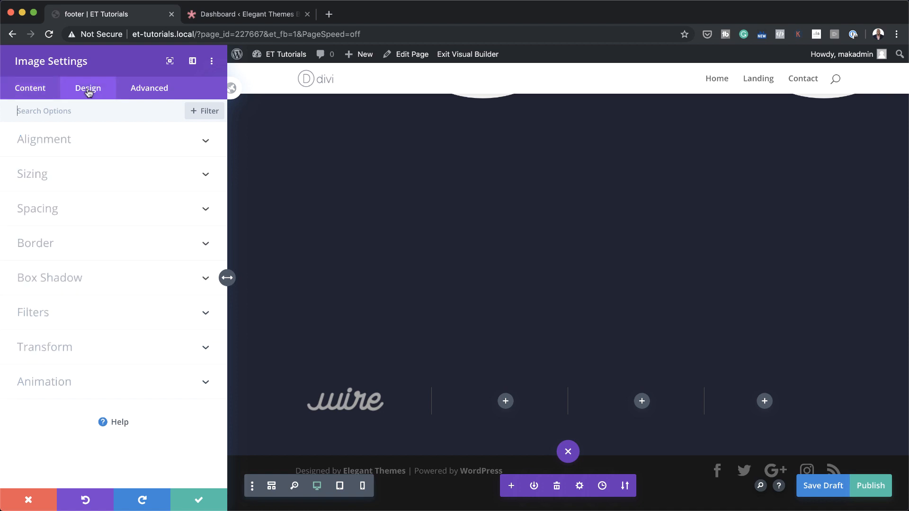
left_click(49, 178)
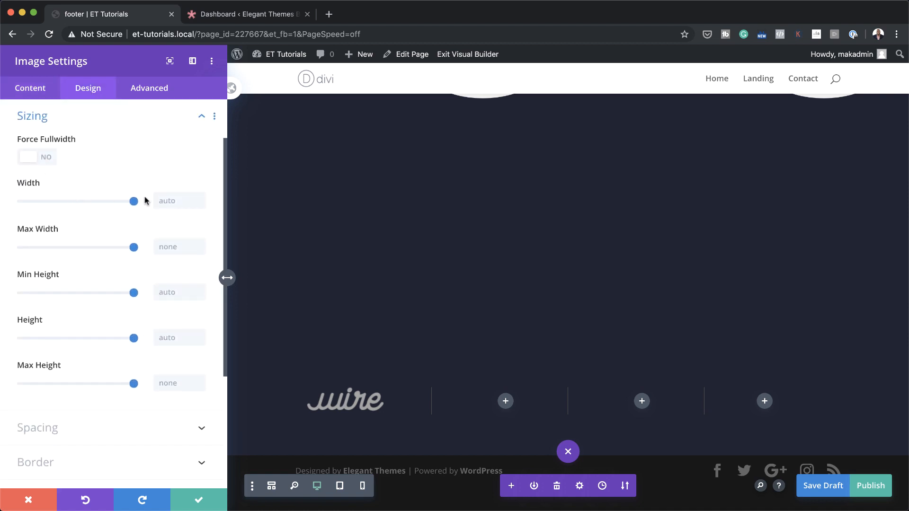
left_click(170, 199)
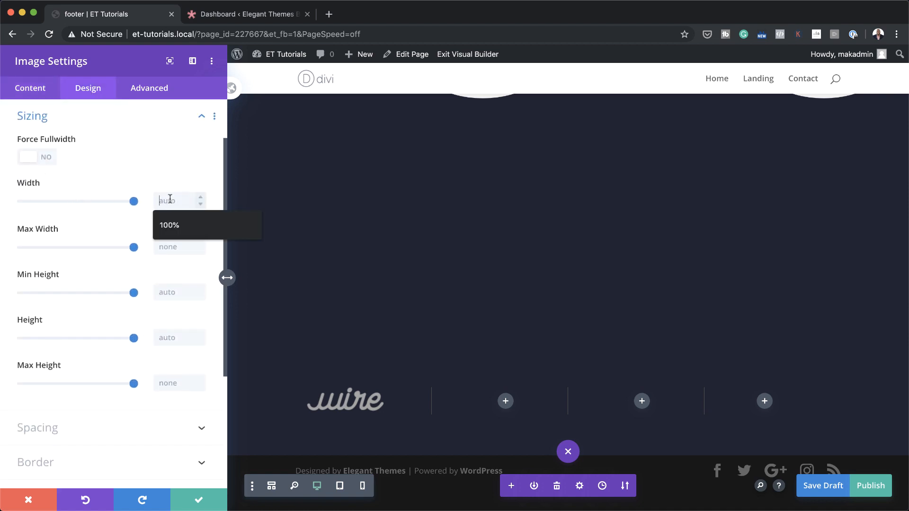
type("35px")
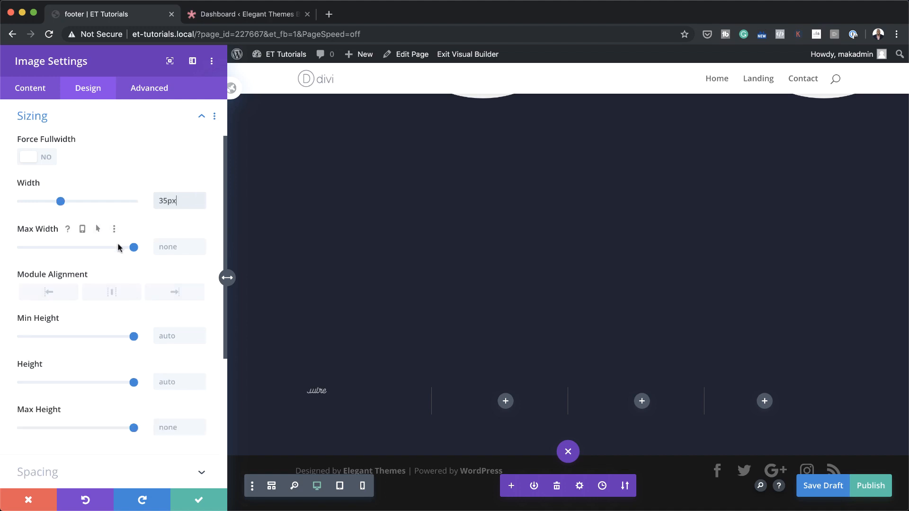
left_click(51, 293)
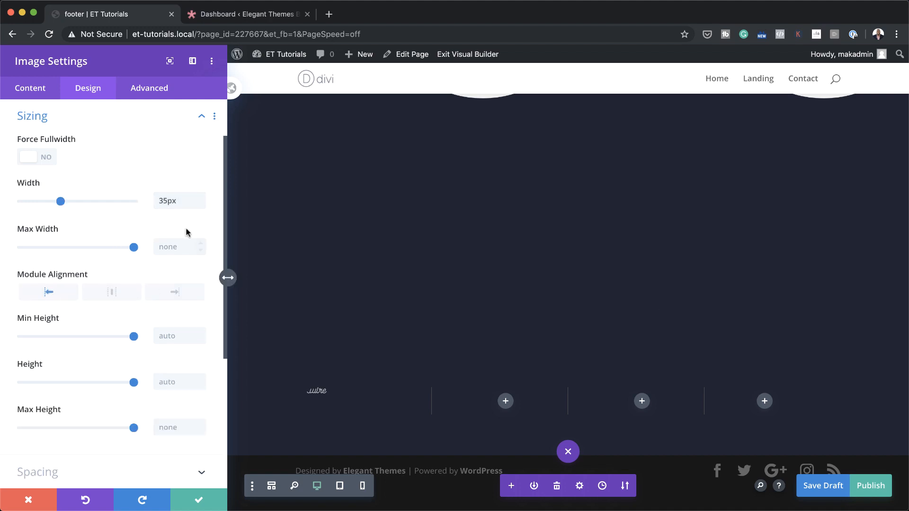
left_click(180, 201)
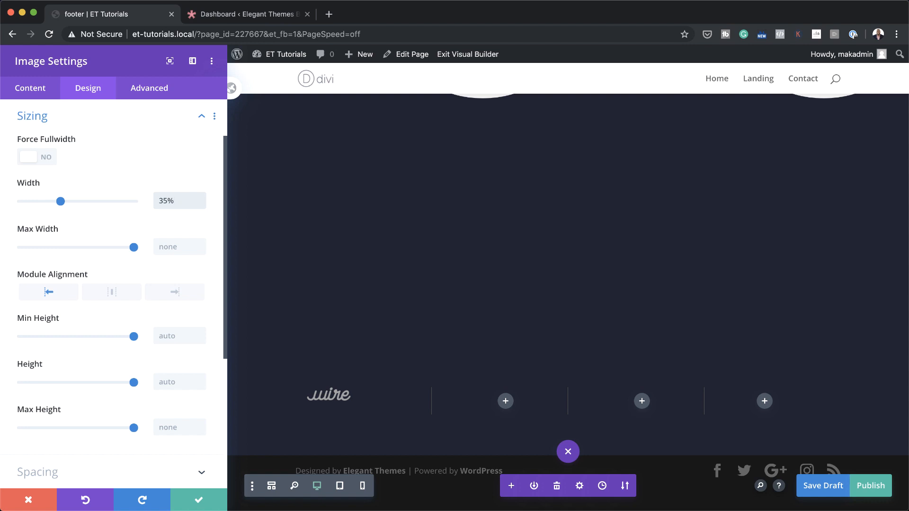
Give the logo image a bottom margin of 50px and save the module
scroll(137, 303, "down", 5)
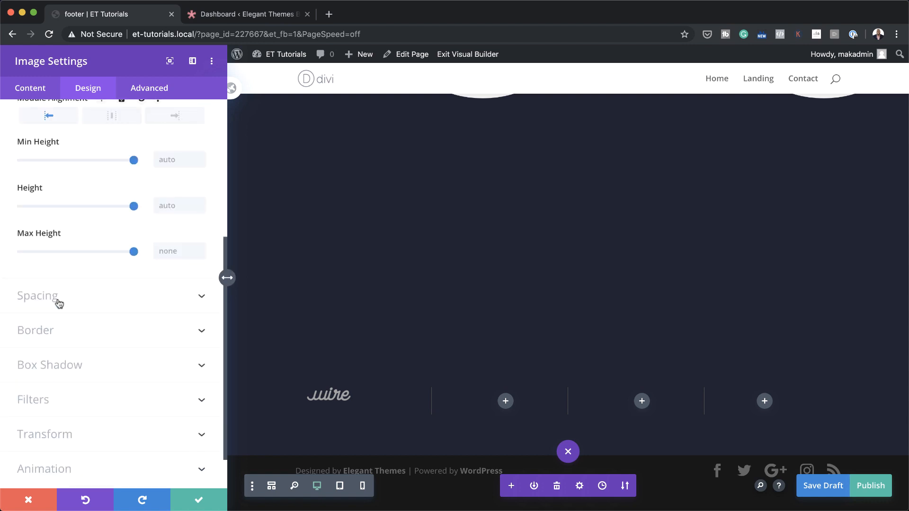
left_click(57, 301)
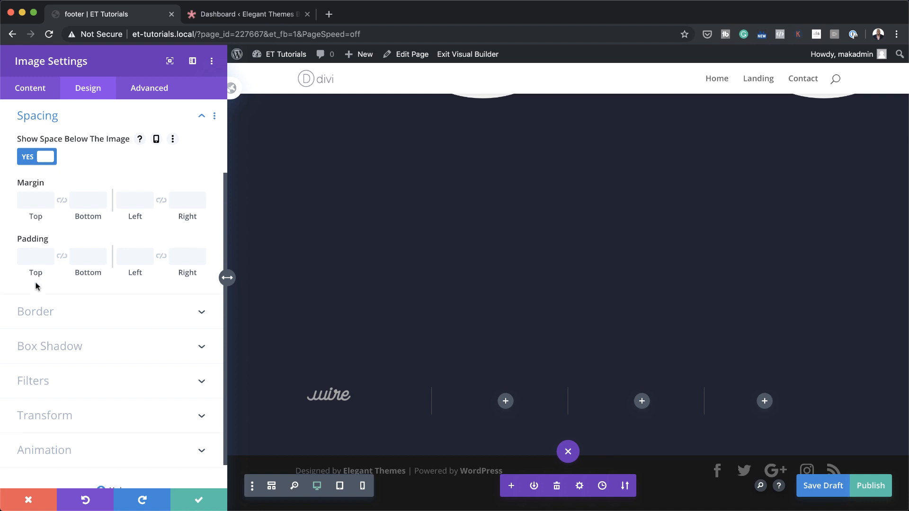
left_click(34, 200)
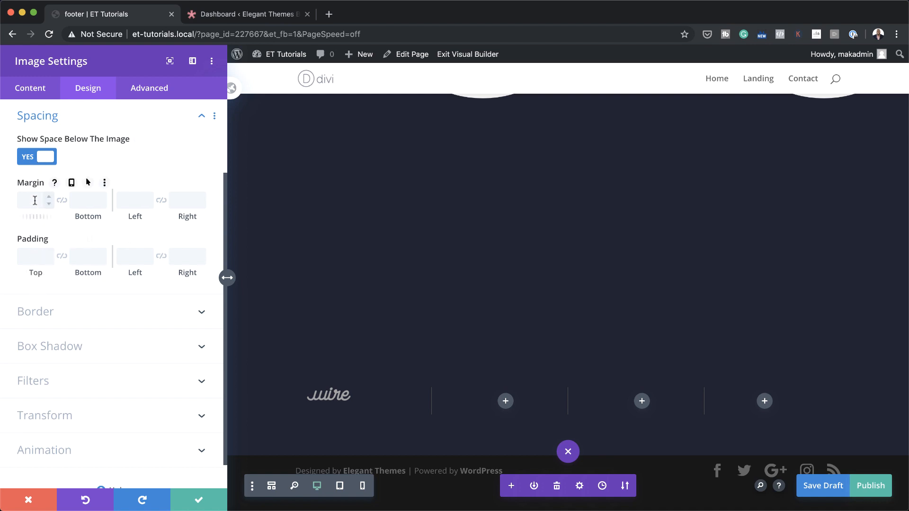
type("50")
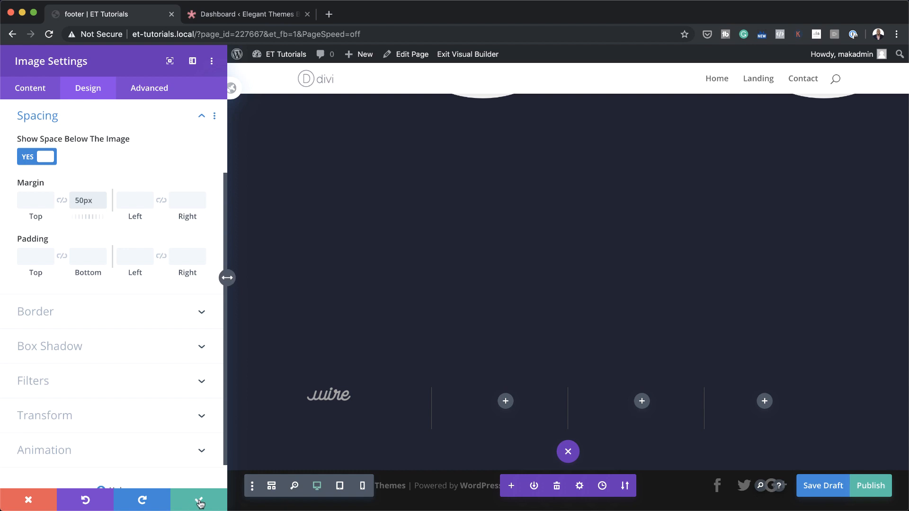
left_click(200, 502)
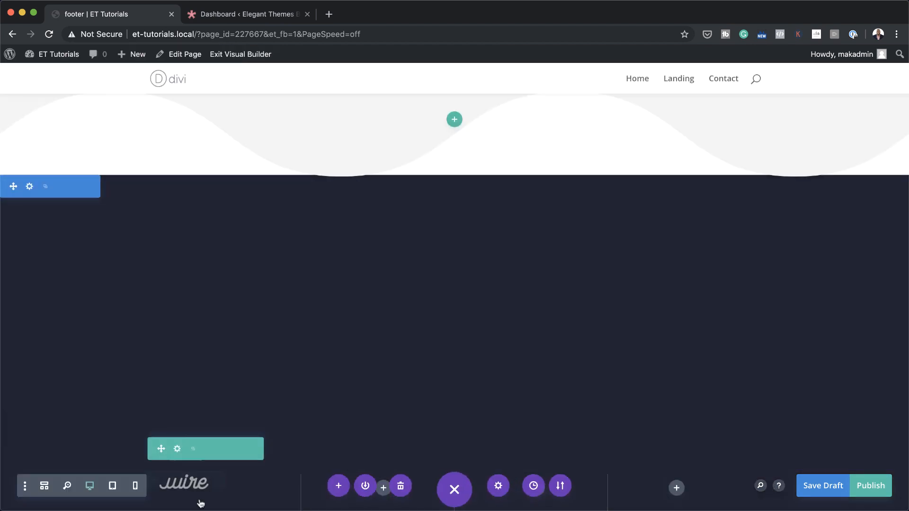
Add a Text module to the second column and replace its placeholder body with "Customers"
left_click(383, 379)
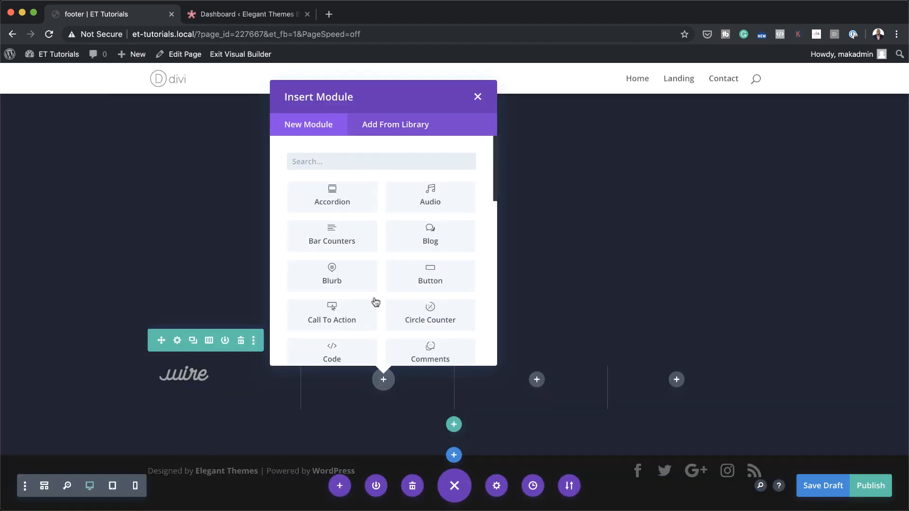
left_click(354, 157)
type("text")
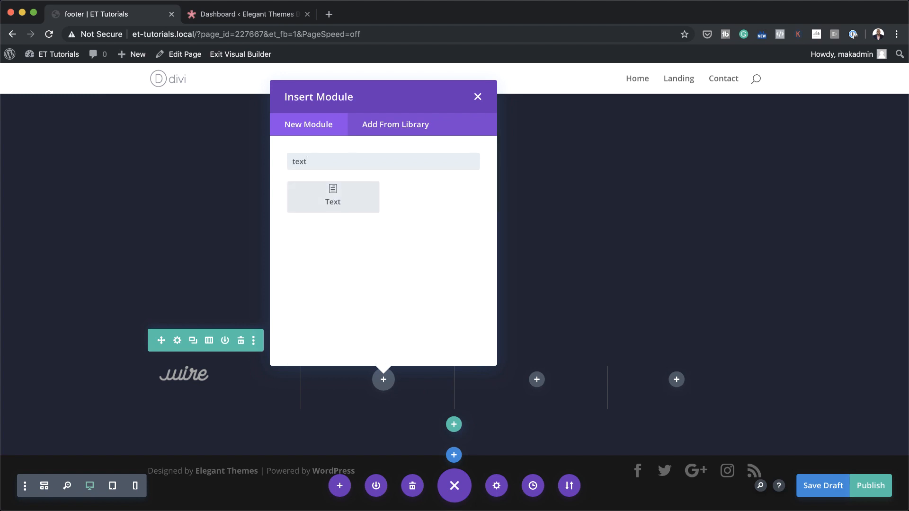
left_click(345, 198)
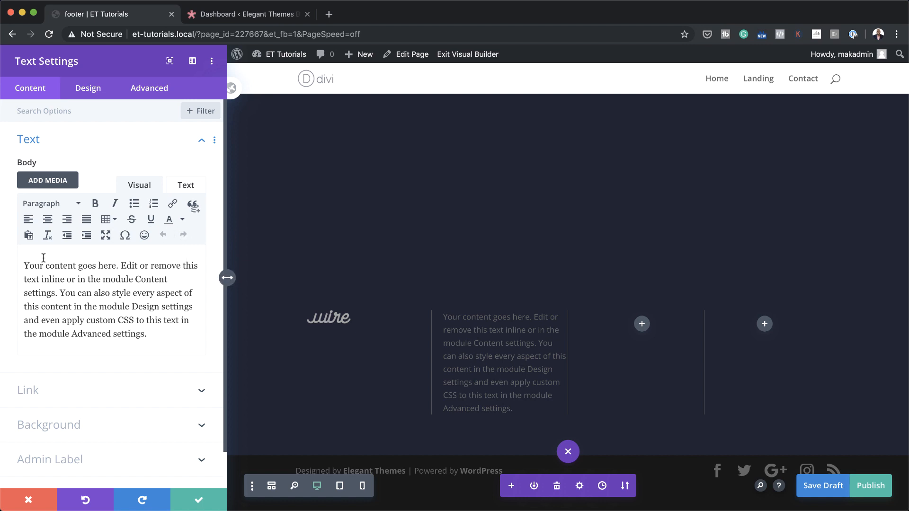
left_click_drag(23, 263, 156, 347)
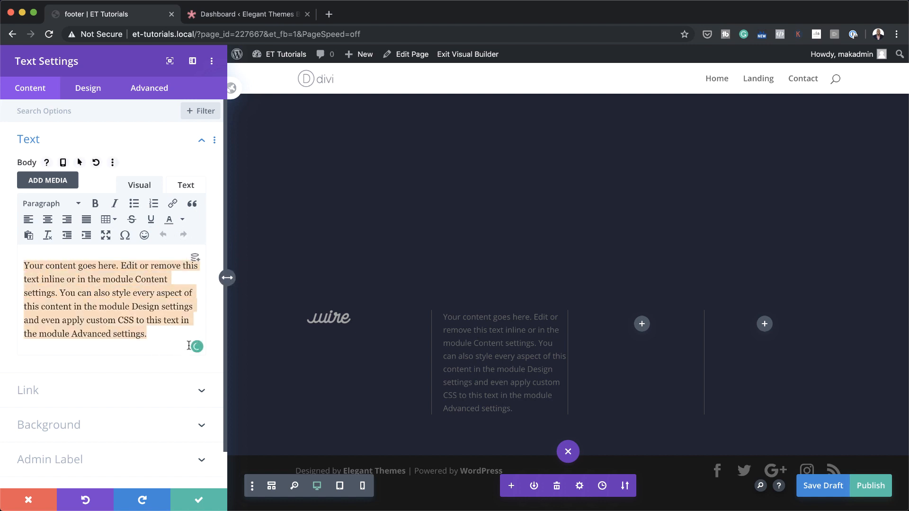
type("Customers")
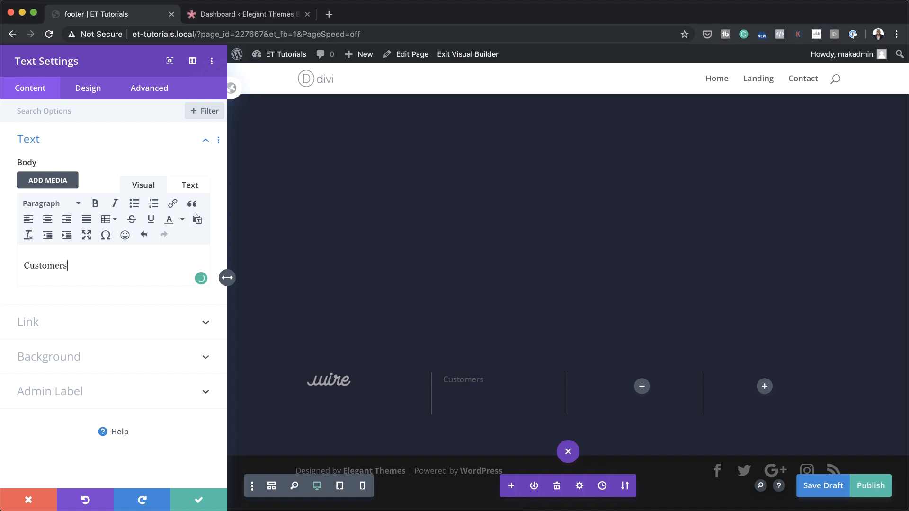
Set the Customers text's font to Nunito Sans with a Semi Bold weight
left_click(97, 92)
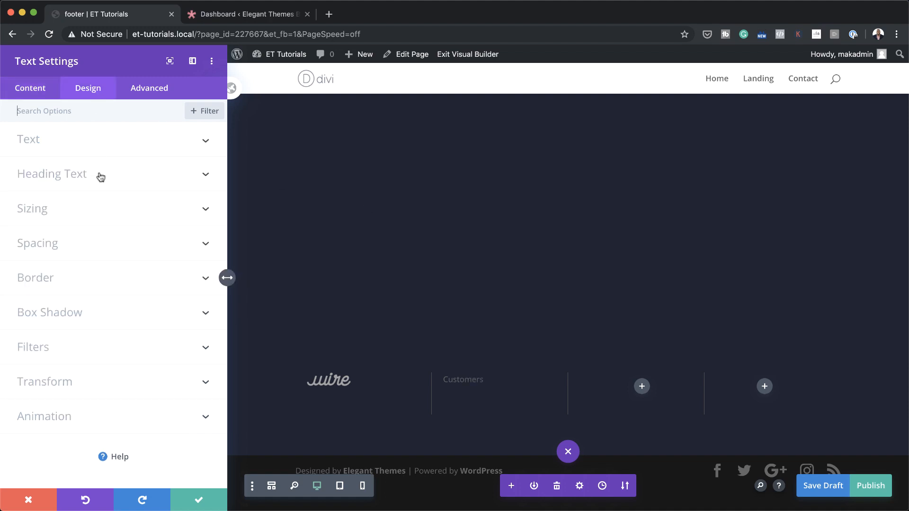
left_click(445, 376)
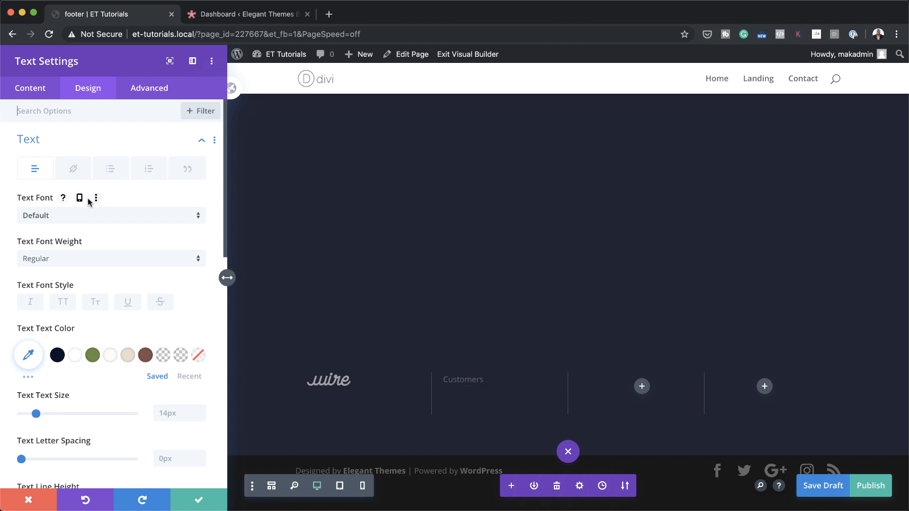
left_click(67, 216)
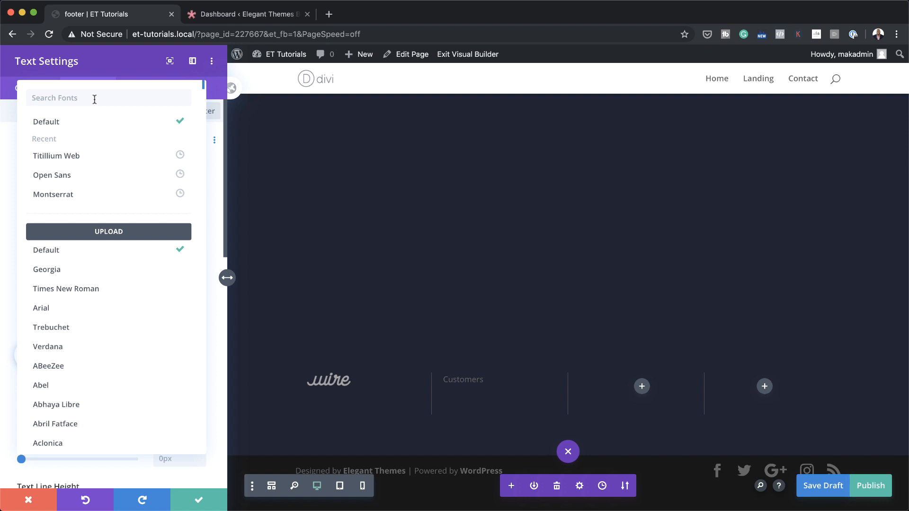
type("nun")
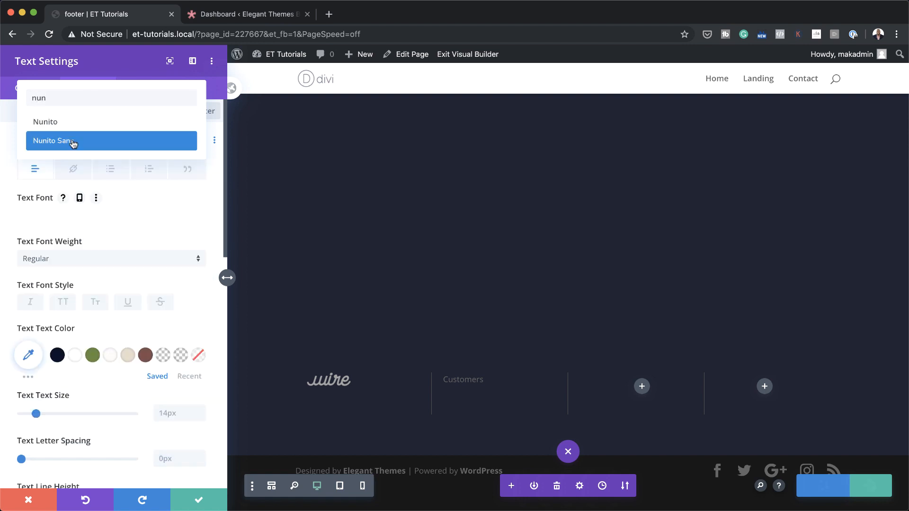
left_click(71, 141)
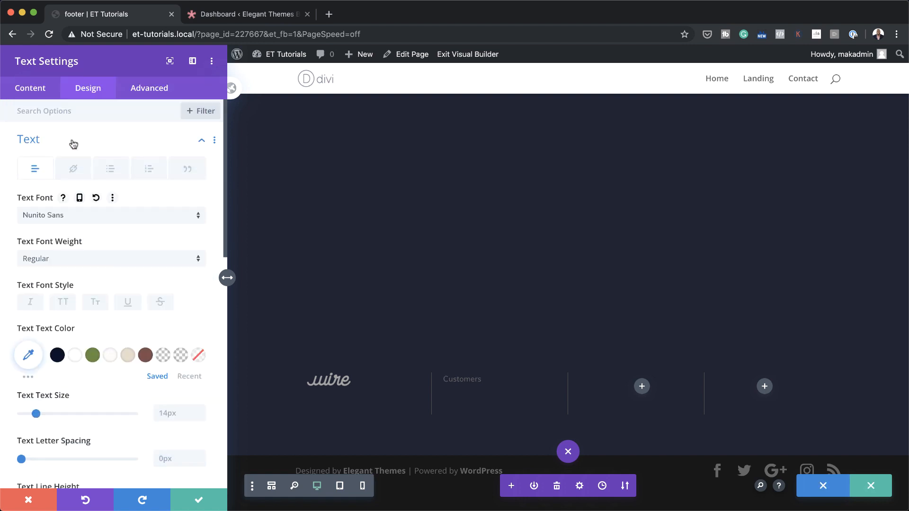
left_click(72, 266)
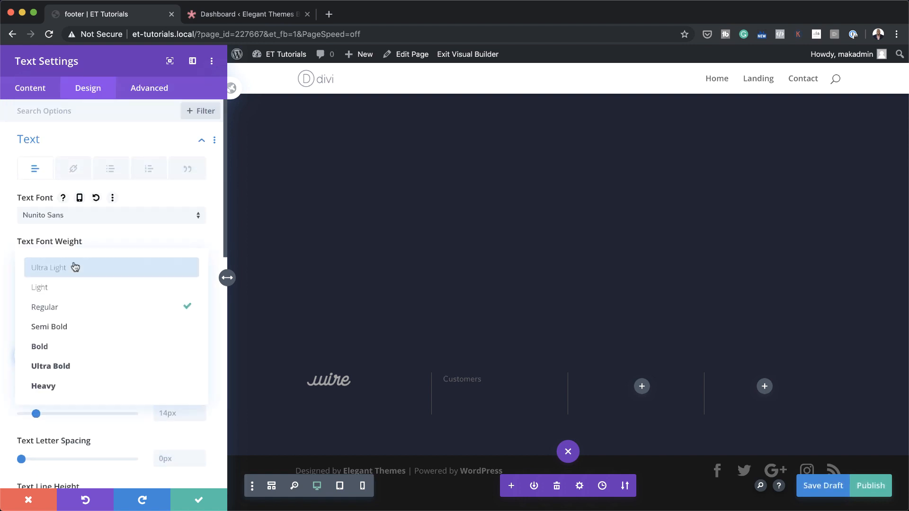
left_click(115, 331)
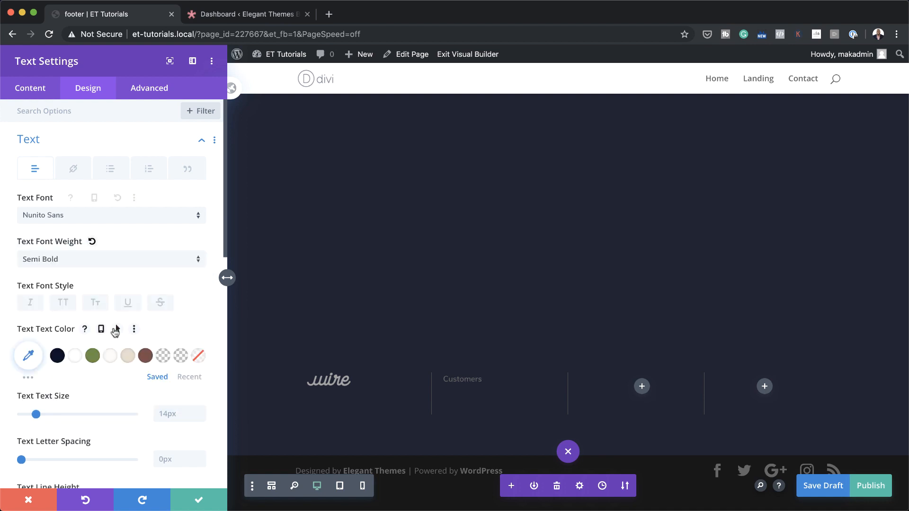
Make the Customers text white and set its text size to 19px
left_click(75, 356)
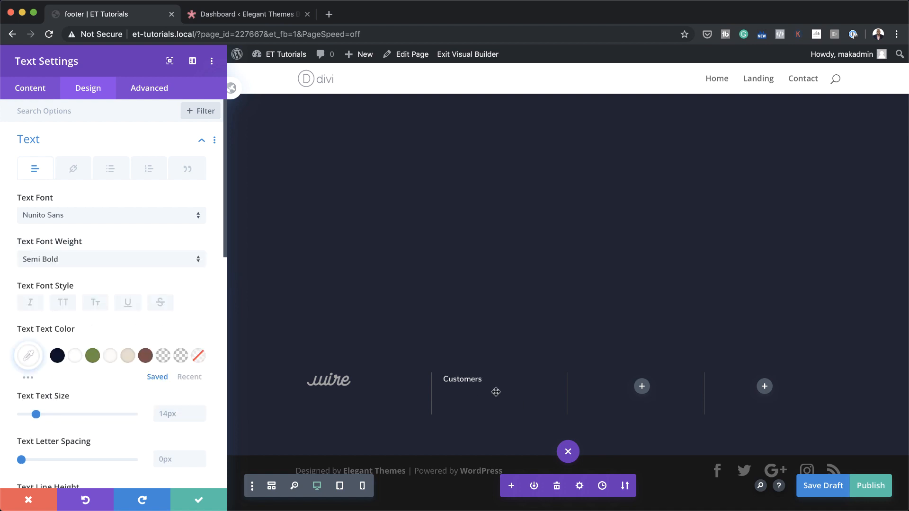
left_click(161, 413)
type("19")
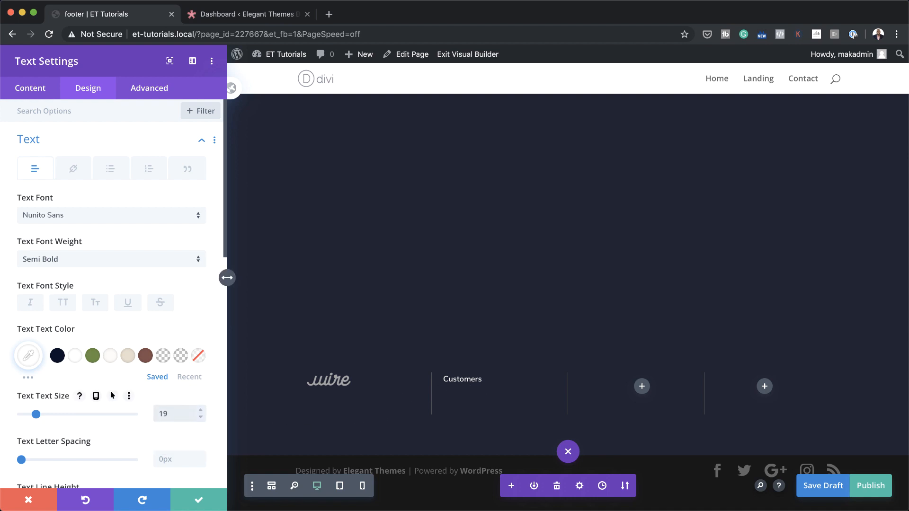
Give the Customers text linked top and bottom margins of 15px and save the module
scroll(122, 414, "down", 4)
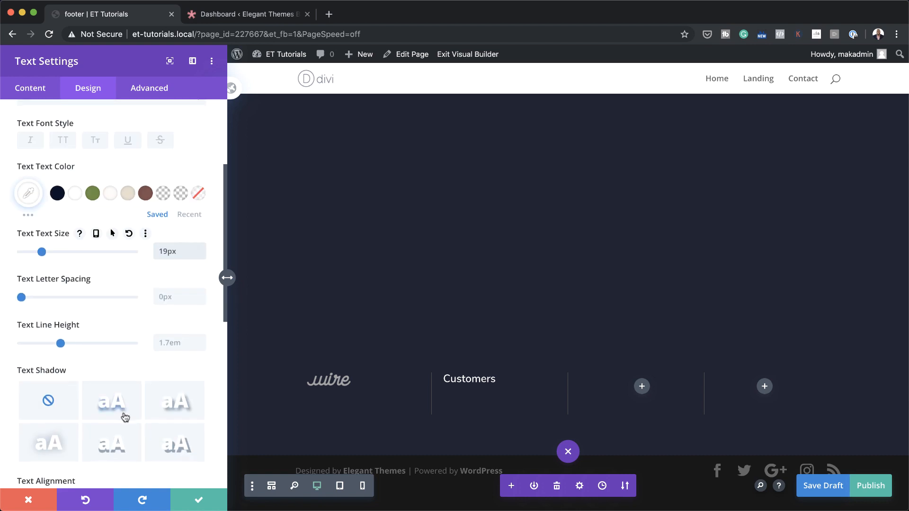
scroll(125, 416, "down", 8)
left_click(77, 316)
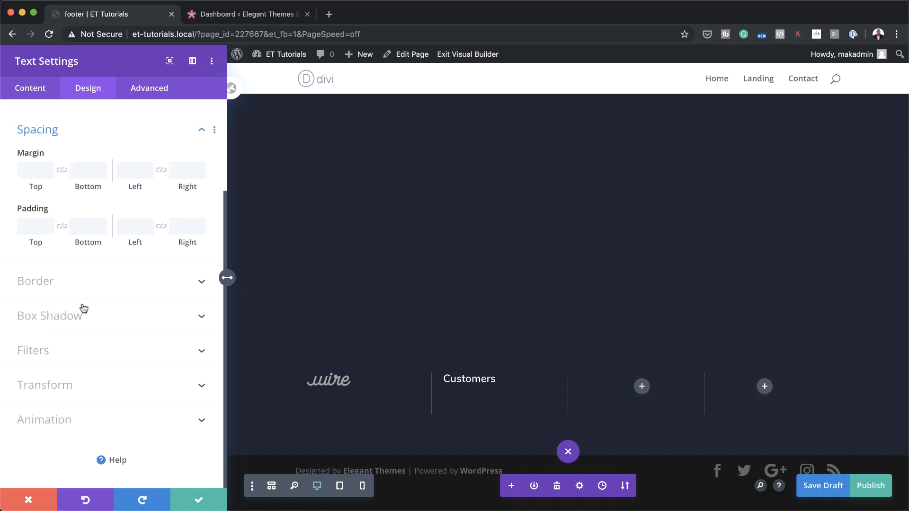
left_click(33, 170)
type("15px")
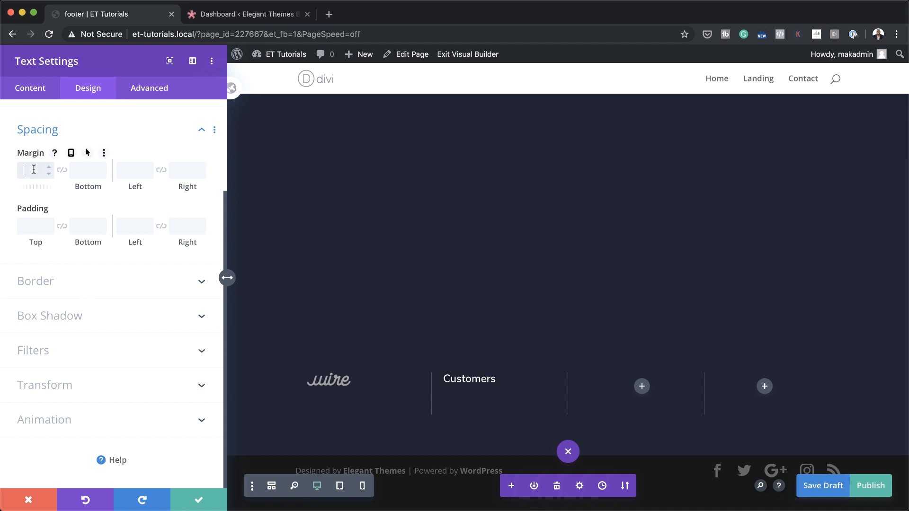
left_click(63, 173)
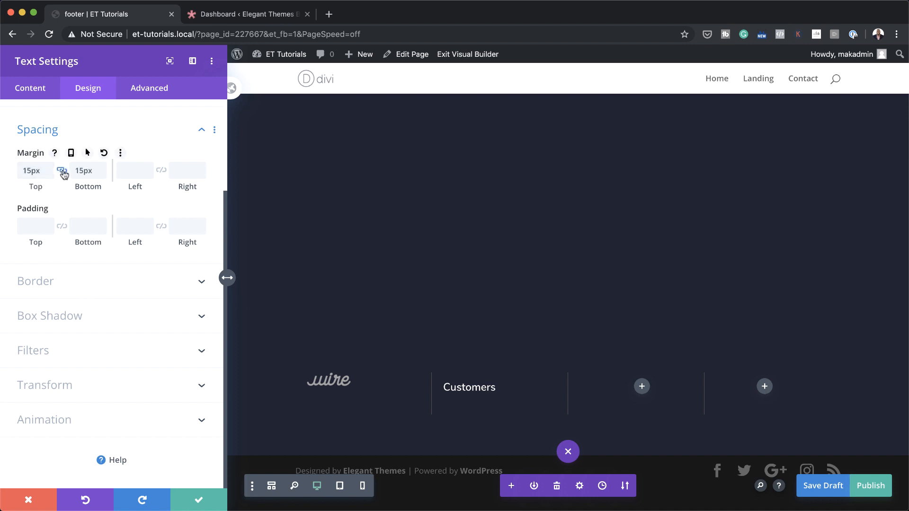
left_click(196, 499)
Add a Text module below Customers in the second column and replace its placeholder body with "Product"
scroll(385, 378, "down", 2)
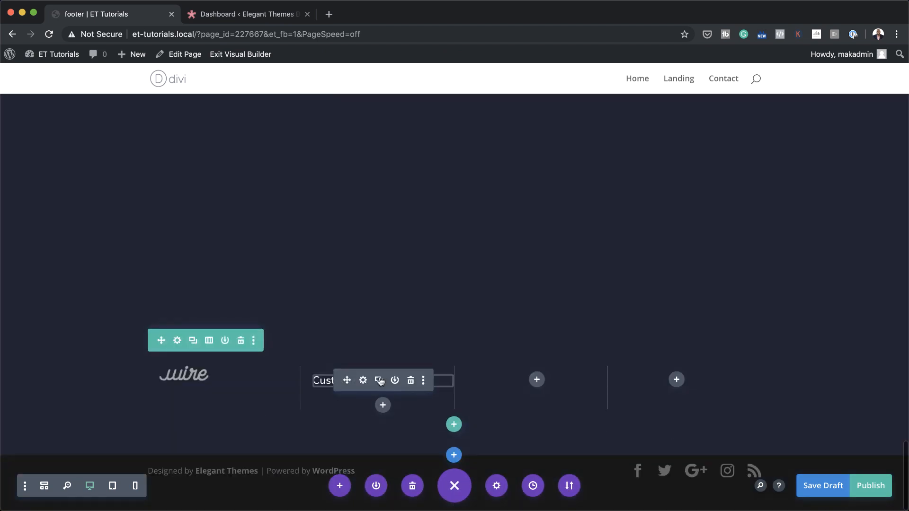
left_click(383, 405)
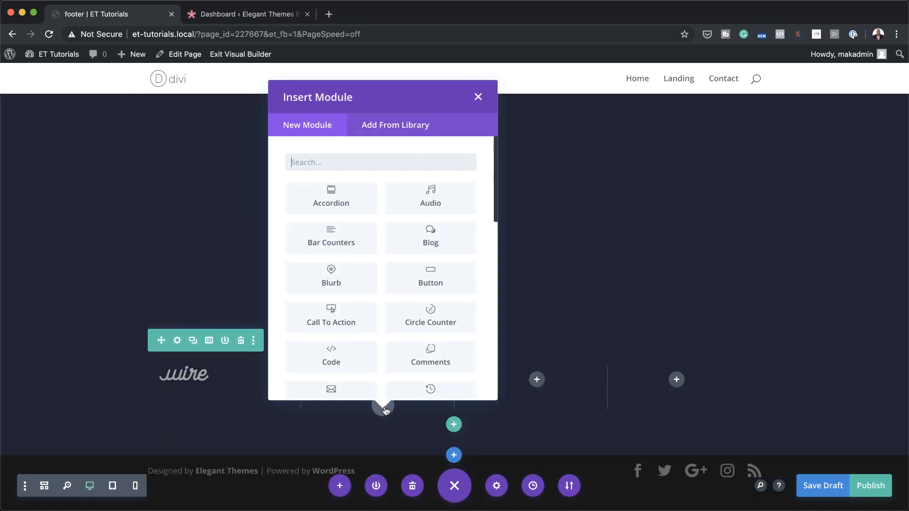
type("text")
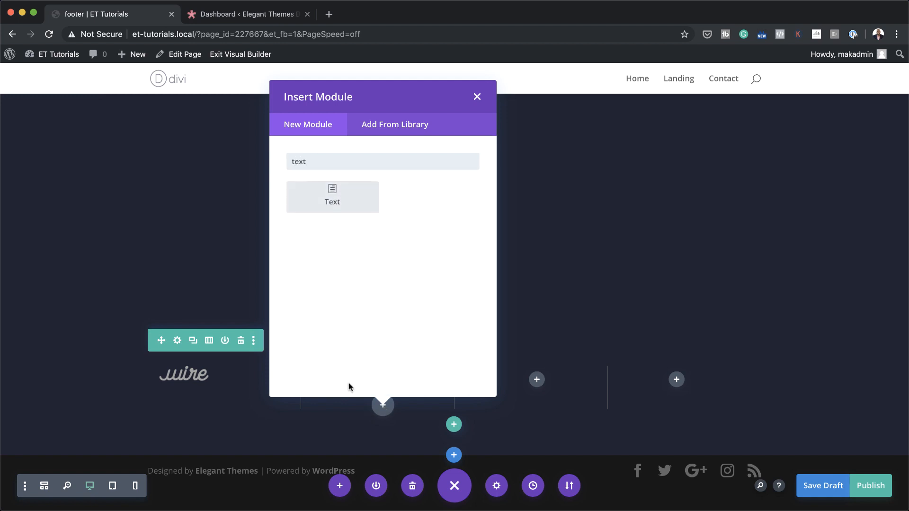
left_click(358, 199)
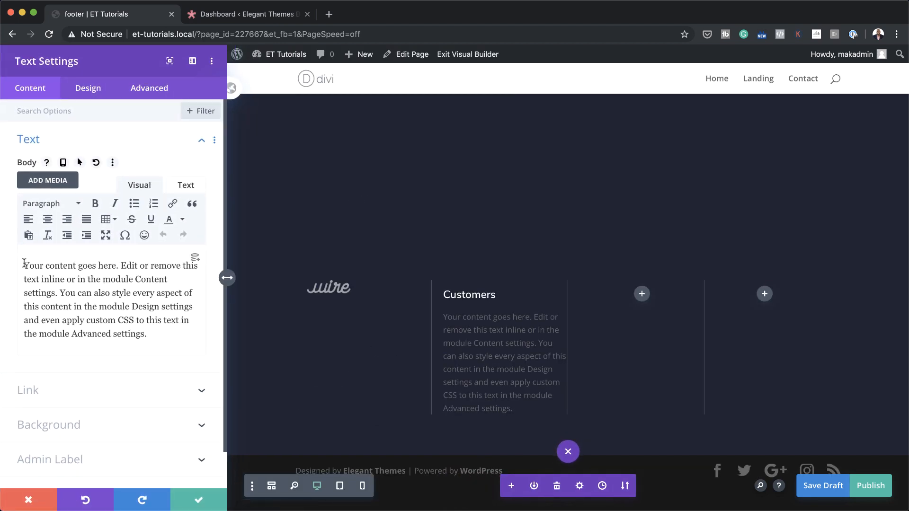
left_click_drag(25, 268, 124, 344)
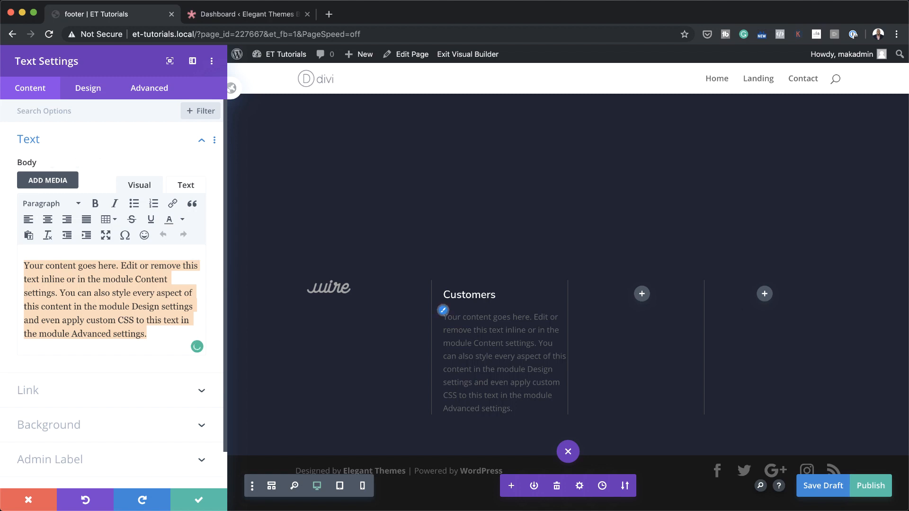
type("Product")
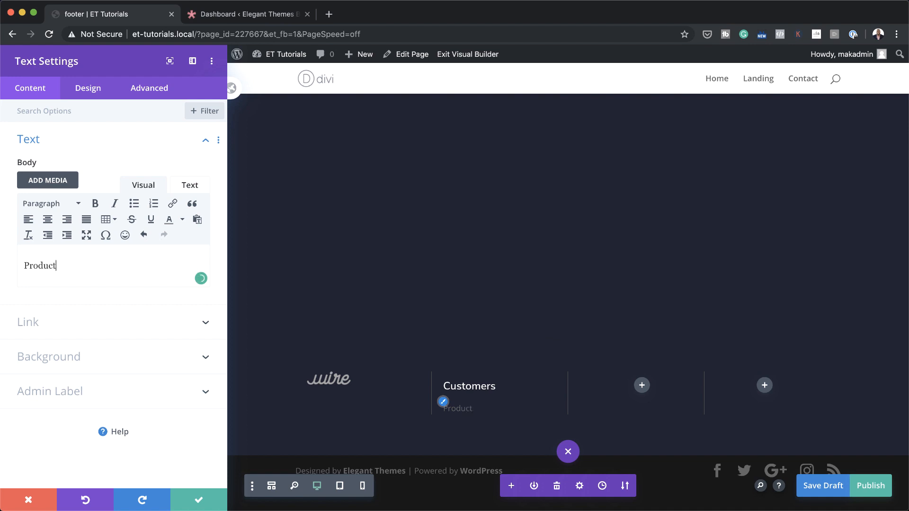
Set the Product text module's link URL to "#"
left_click(52, 327)
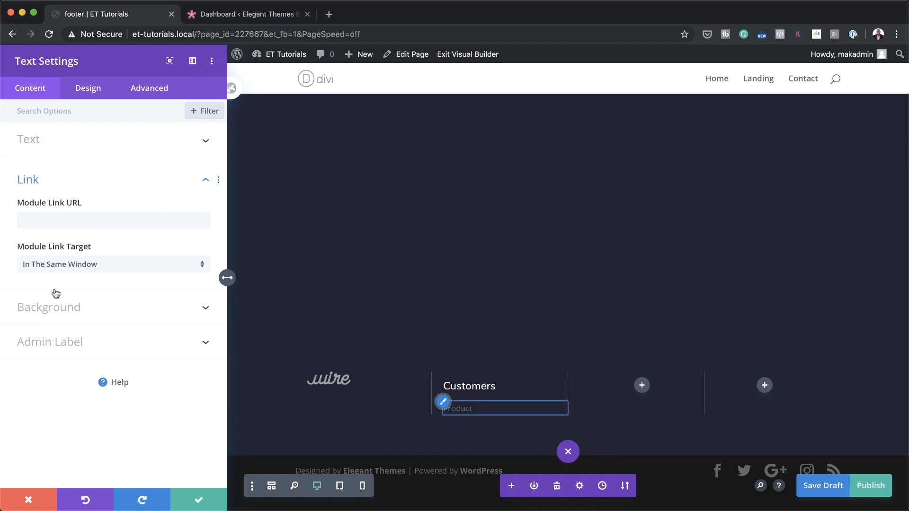
left_click(40, 220)
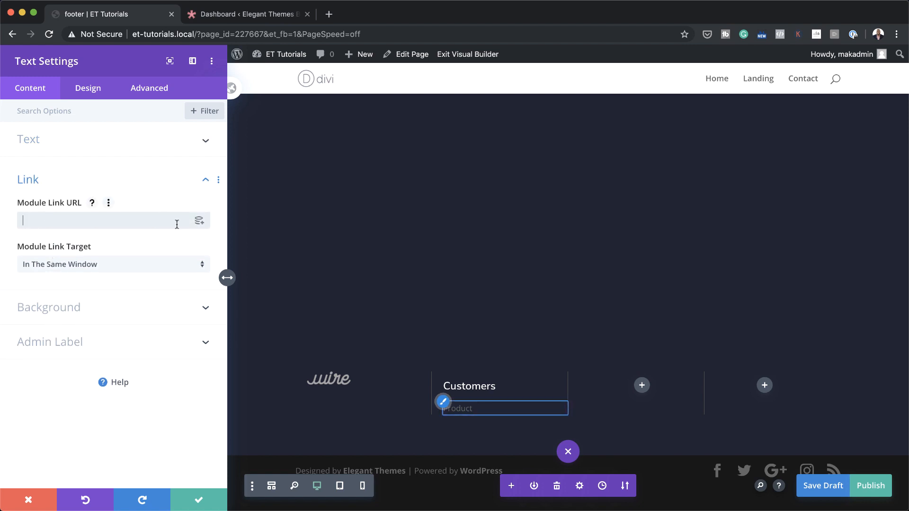
type("#")
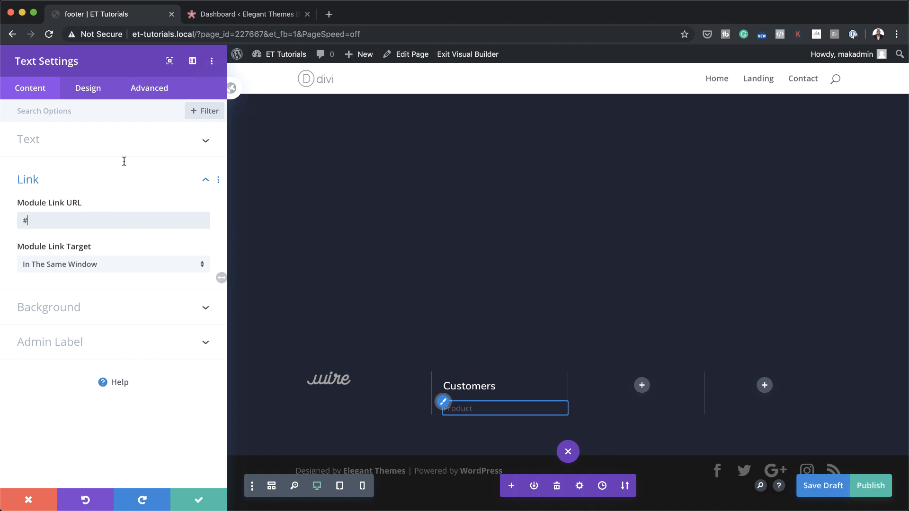
Set the Product text's font to Nunito Sans
left_click(88, 89)
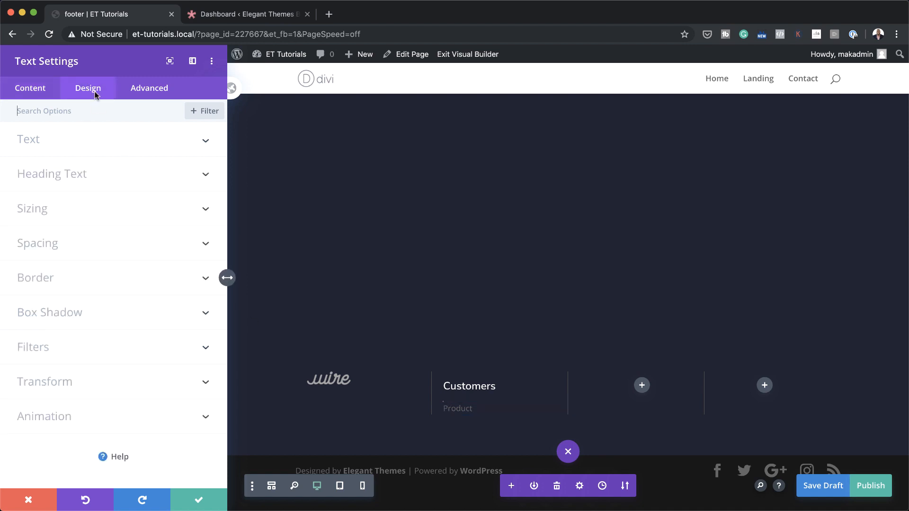
left_click(52, 143)
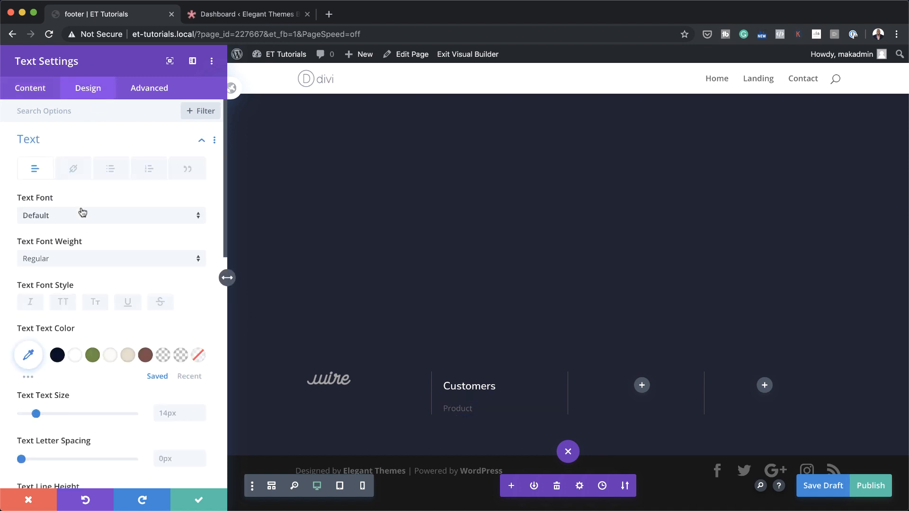
left_click(75, 213)
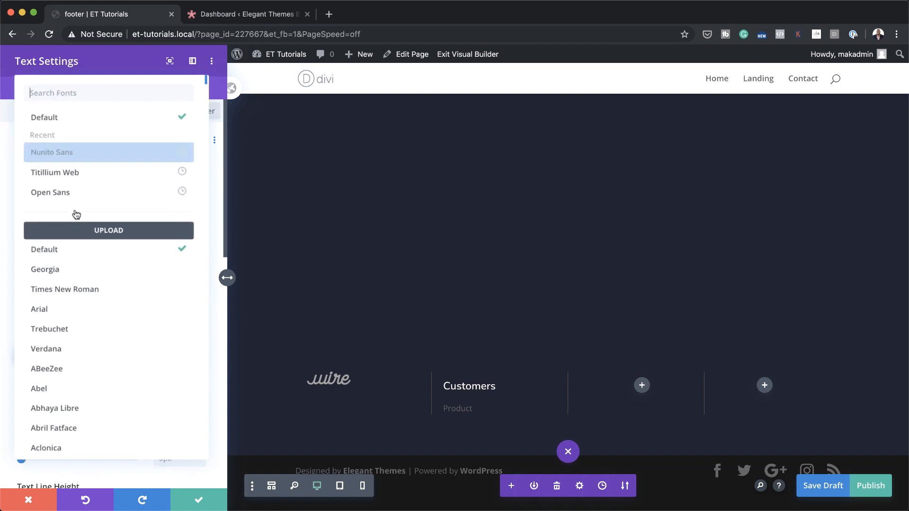
left_click(98, 156)
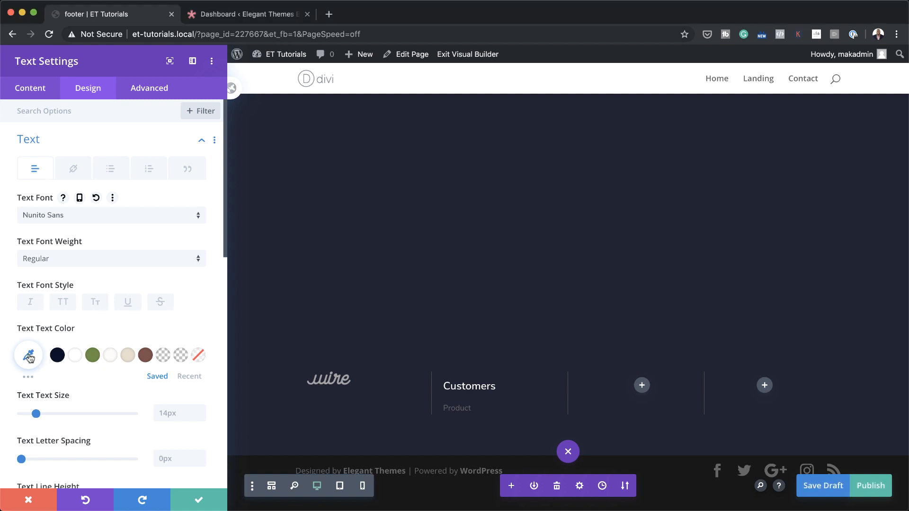
Set the Product text's color to #dbdbdb and its text size to 17px
left_click(29, 355)
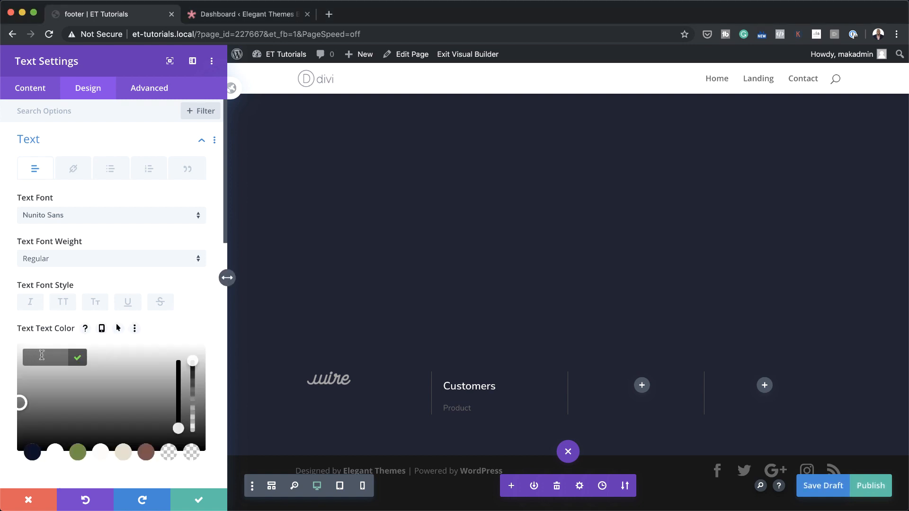
type("#dedbdb")
scroll(125, 387, "down", 5)
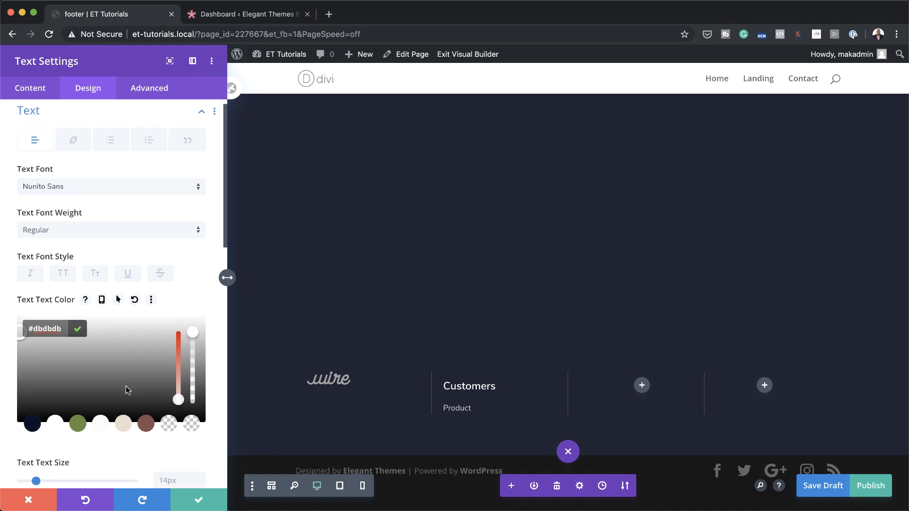
left_click(163, 407)
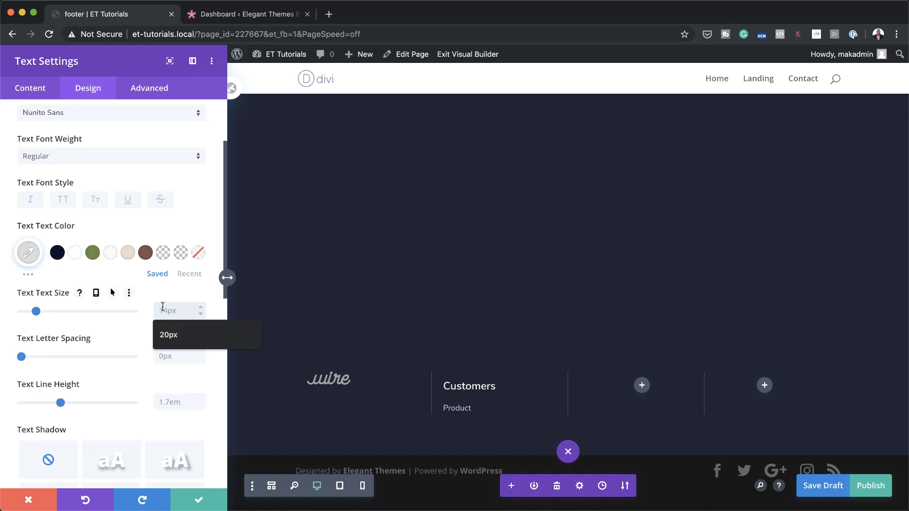
type("17")
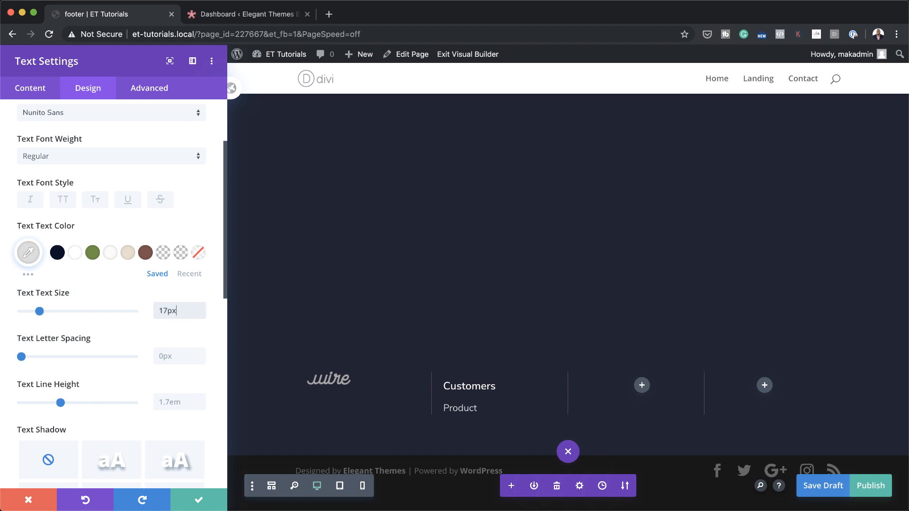
Give the Product text linked top and bottom margins of 15px and save the module
key("super+Tab")
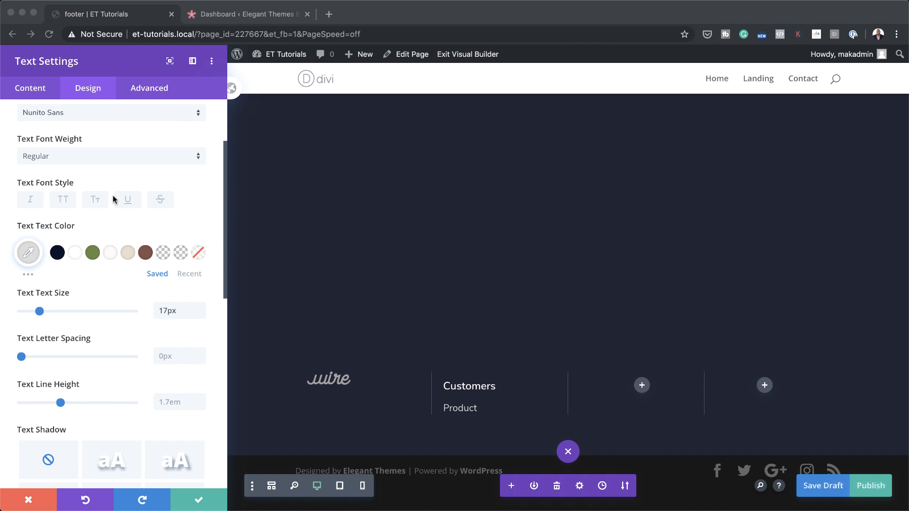
scroll(94, 294, "down", 10)
left_click(52, 309)
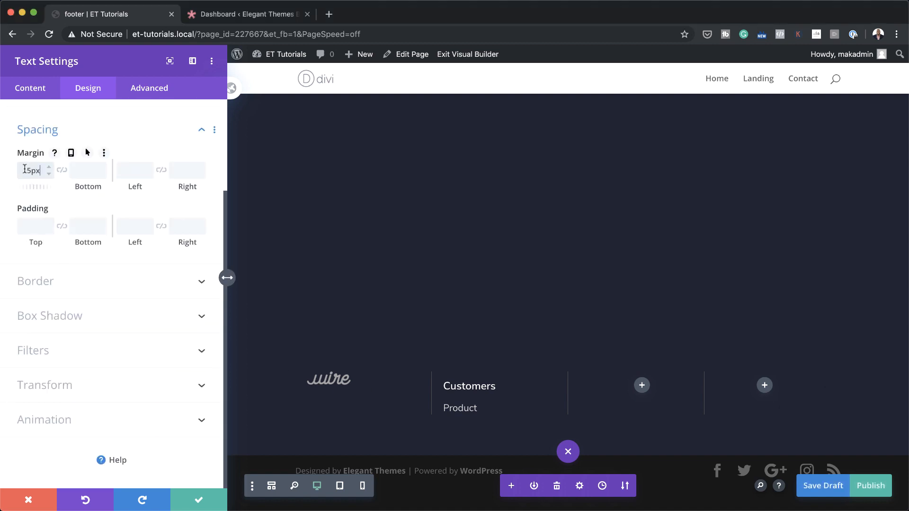
left_click(62, 171)
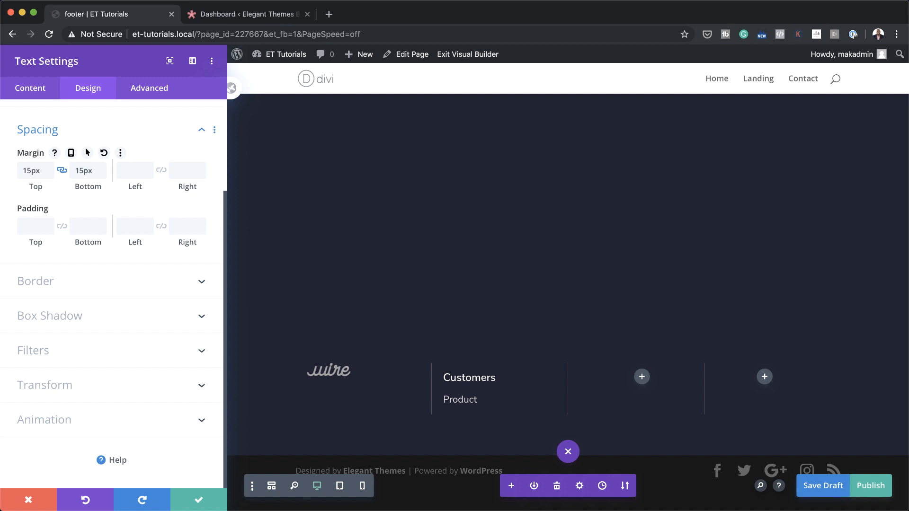
left_click(198, 500)
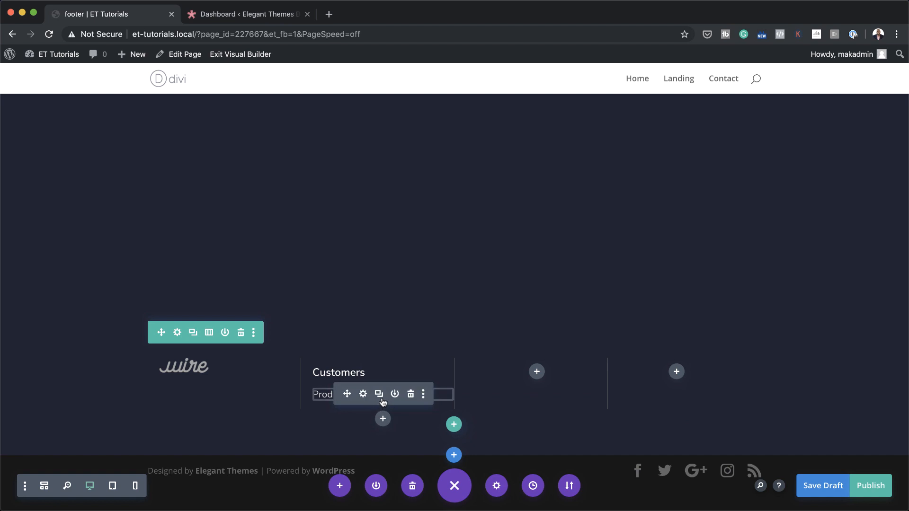
Duplicate the Product text module twice in the second column
left_click(379, 396)
left_click(379, 396)
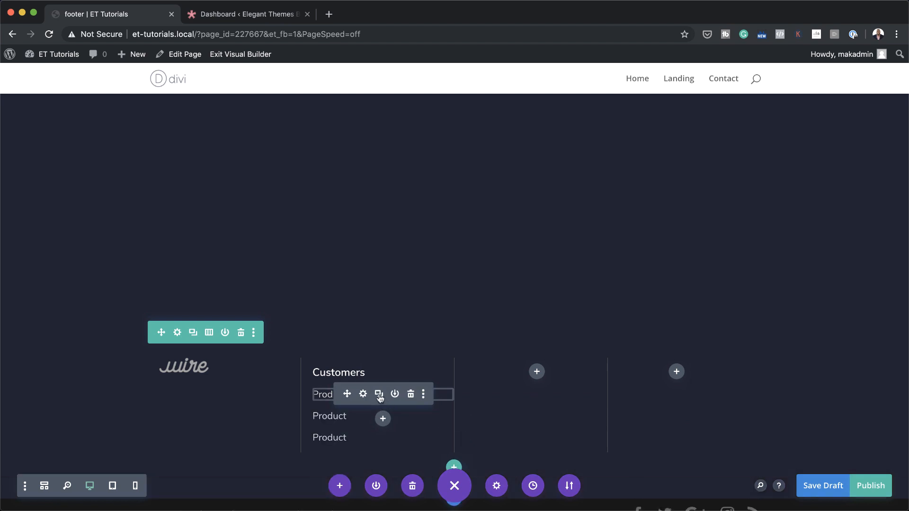
Duplicate the first Product text twice more and change the second Product link's text to "Services", saving the module
left_click(379, 395)
left_click(379, 396)
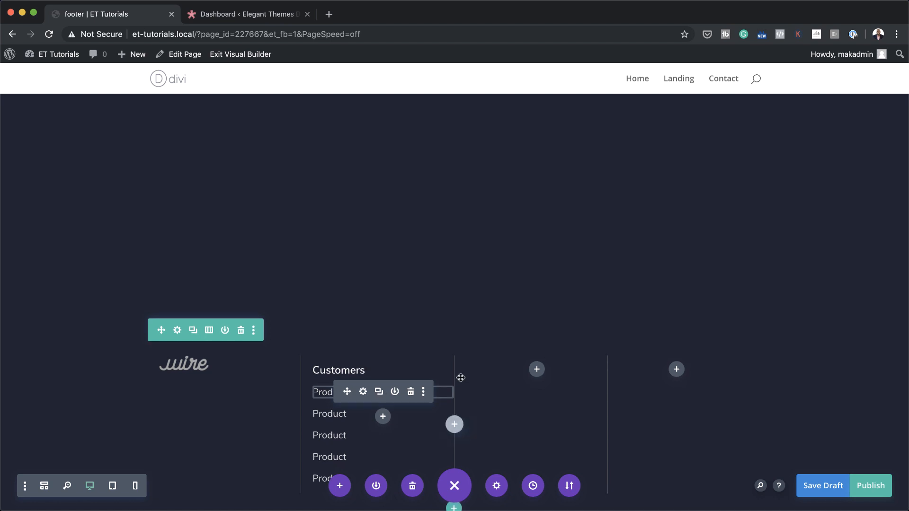
scroll(335, 341, "down", 2)
mouse_move(325, 329)
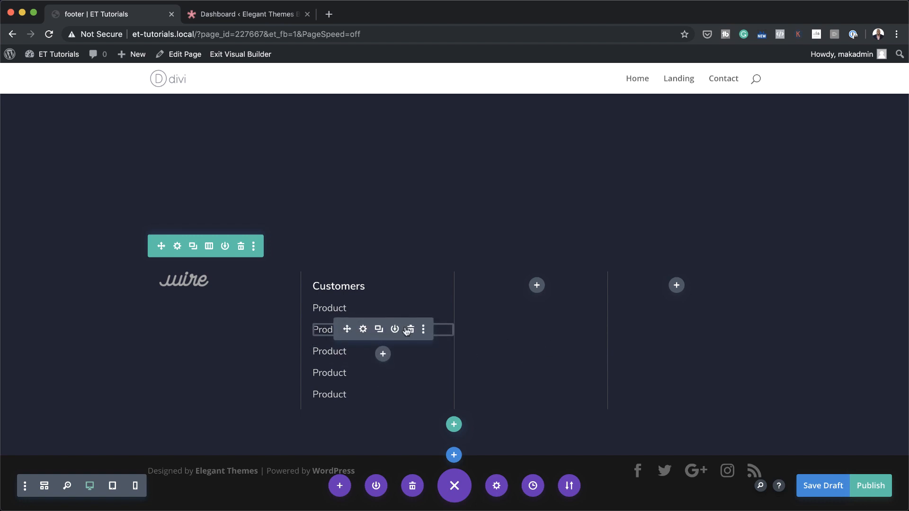
left_click(363, 330)
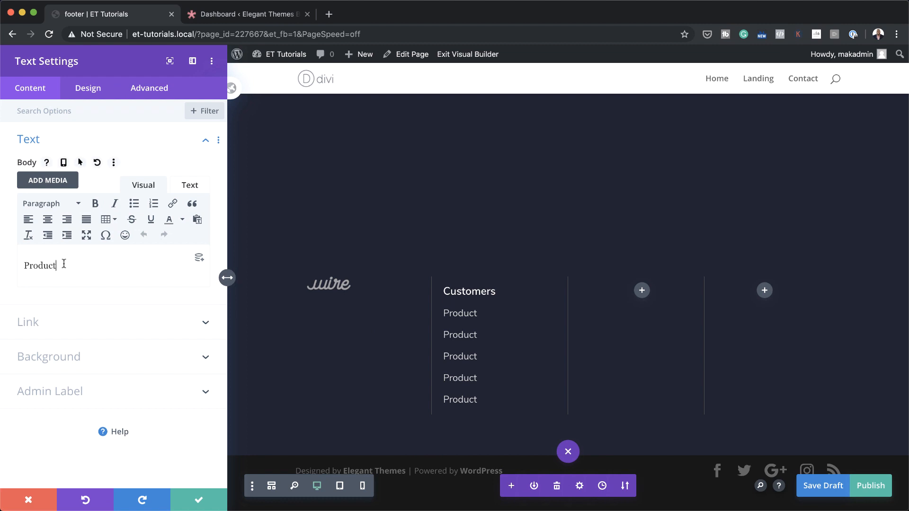
left_click_drag(65, 263, 14, 261)
type("Services")
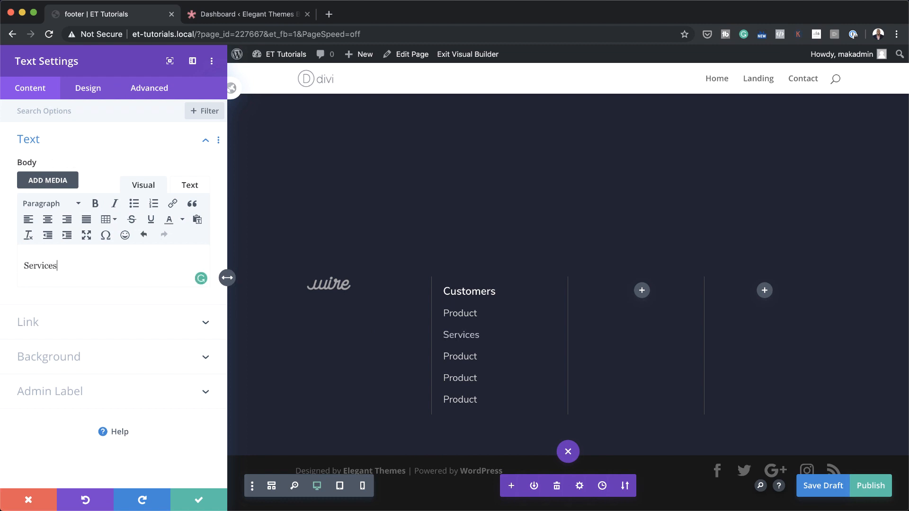
left_click(200, 501)
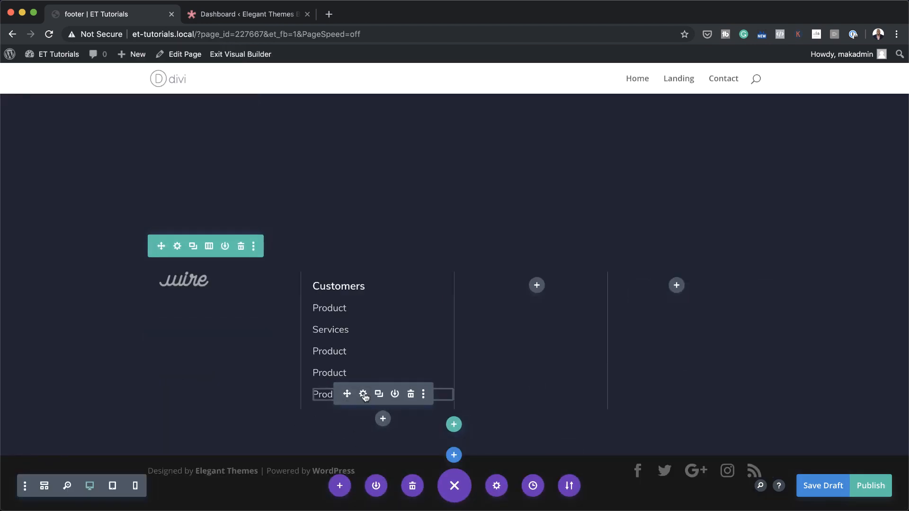
Change the last Product link in the Customers column to "Contact" and save the module
left_click(363, 393)
left_click_drag(61, 266, 10, 264)
type("Contact")
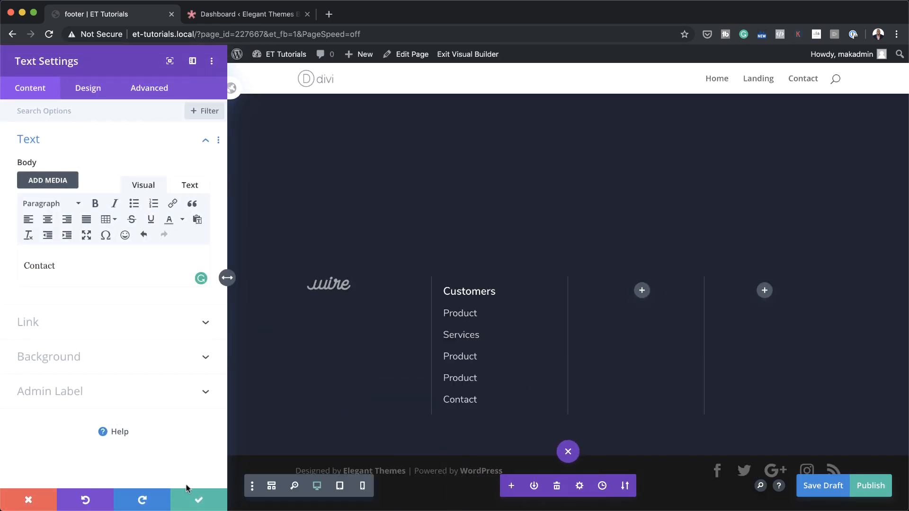
left_click(195, 500)
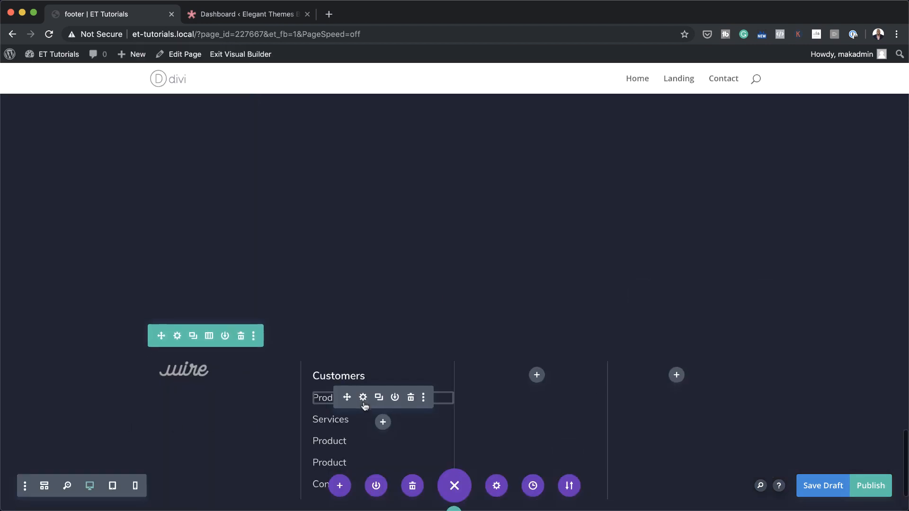
In wireframe view, duplicate the heading and first link text modules and move the copies into the third column
scroll(364, 406, "down", 2)
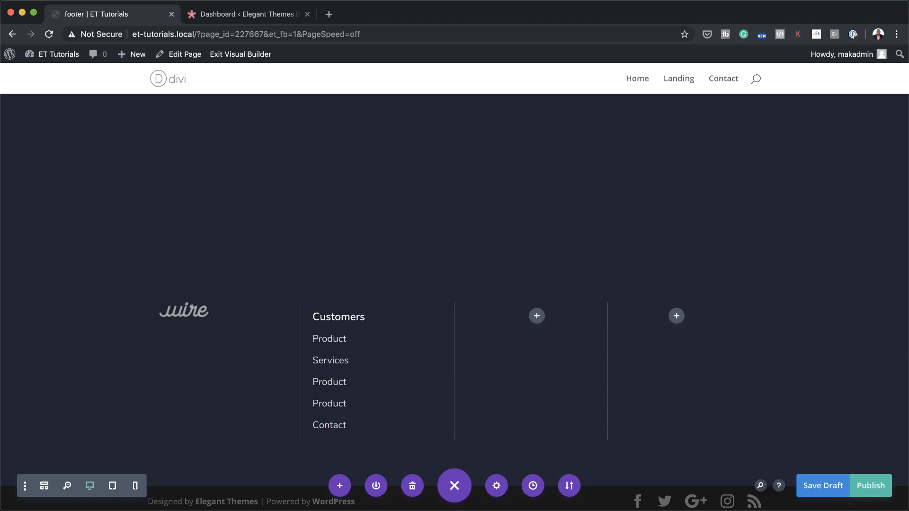
scroll(462, 199, "down", 1)
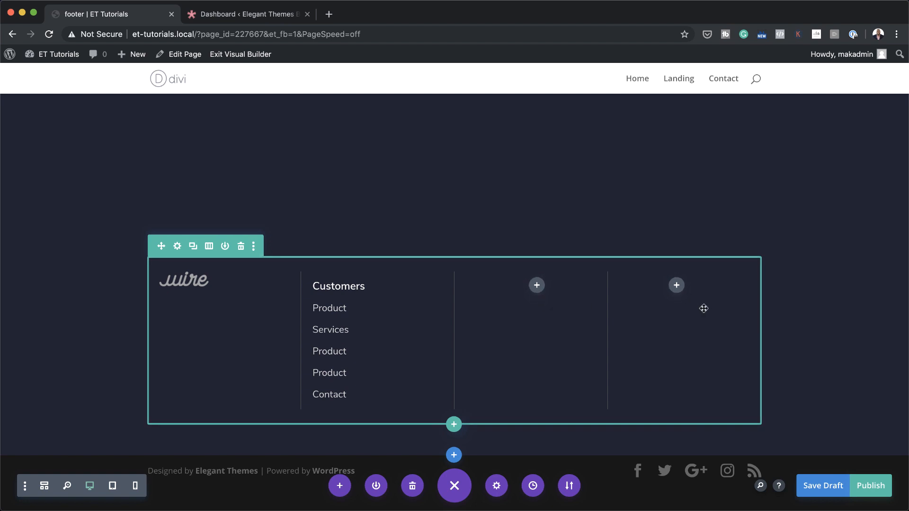
left_click(44, 486)
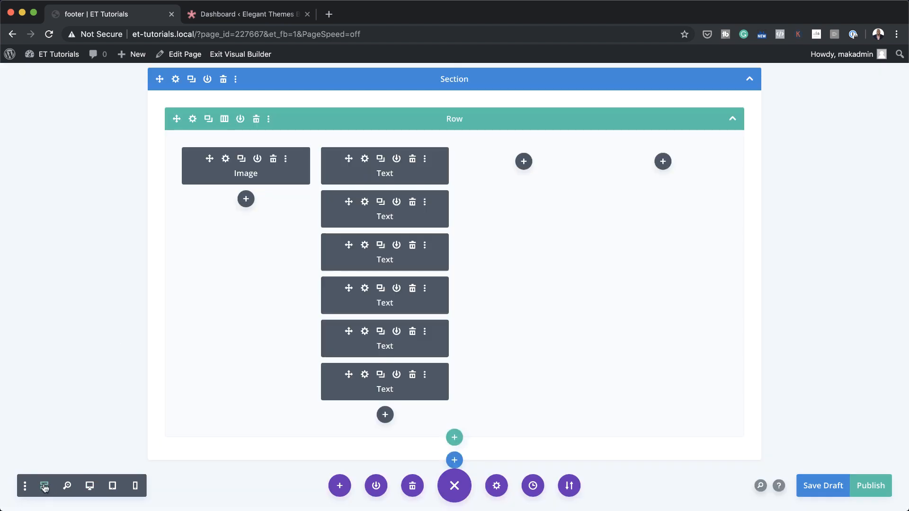
left_click(381, 161)
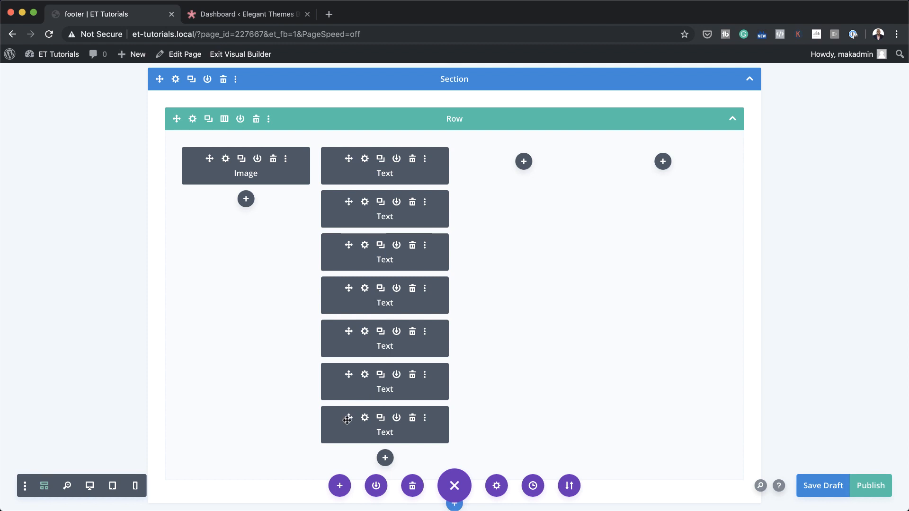
left_click_drag(348, 420, 521, 162)
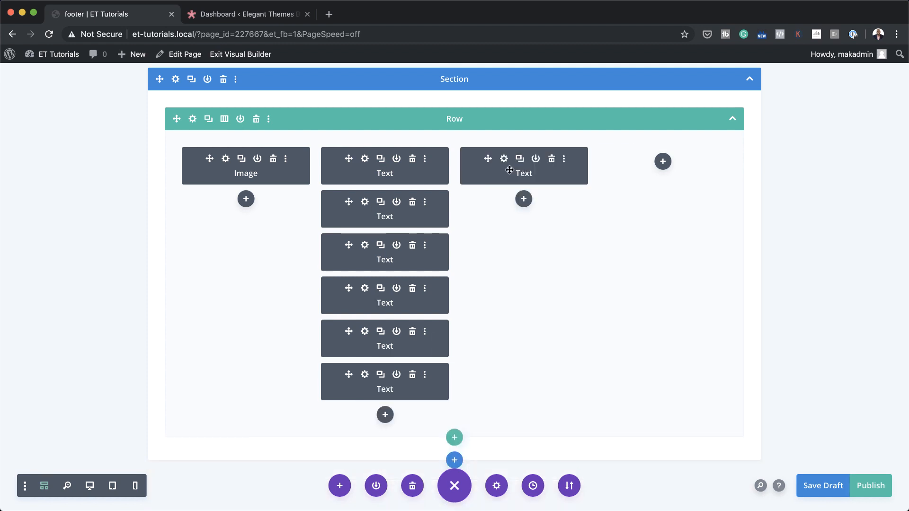
left_click(382, 203)
left_click_drag(348, 419, 504, 312)
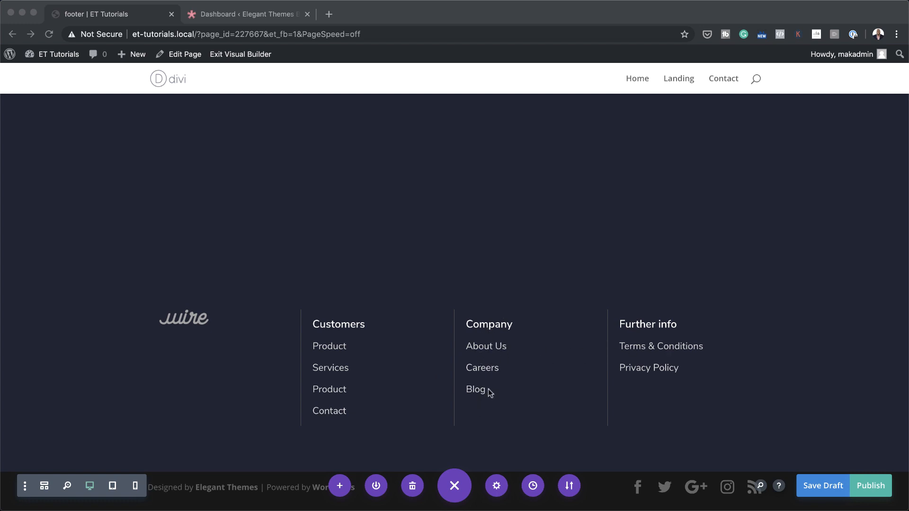
Add the custom CSS "position: fixed; bottom: 0;" to the Features section's main element and save the section
scroll(764, 354, "down", 1)
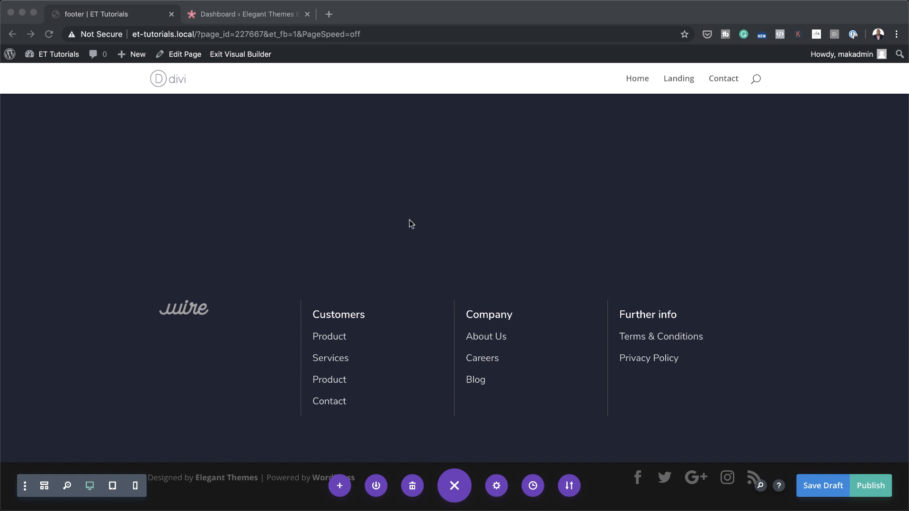
left_click(45, 489)
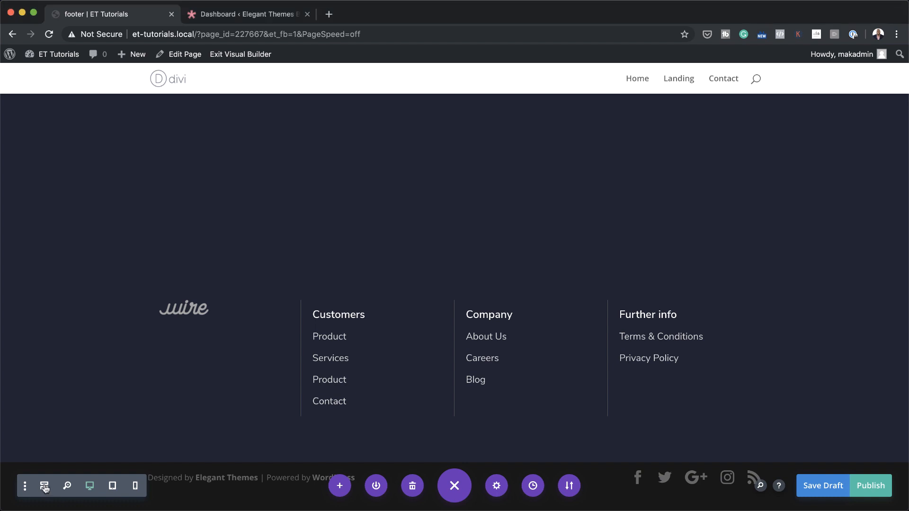
left_click(45, 488)
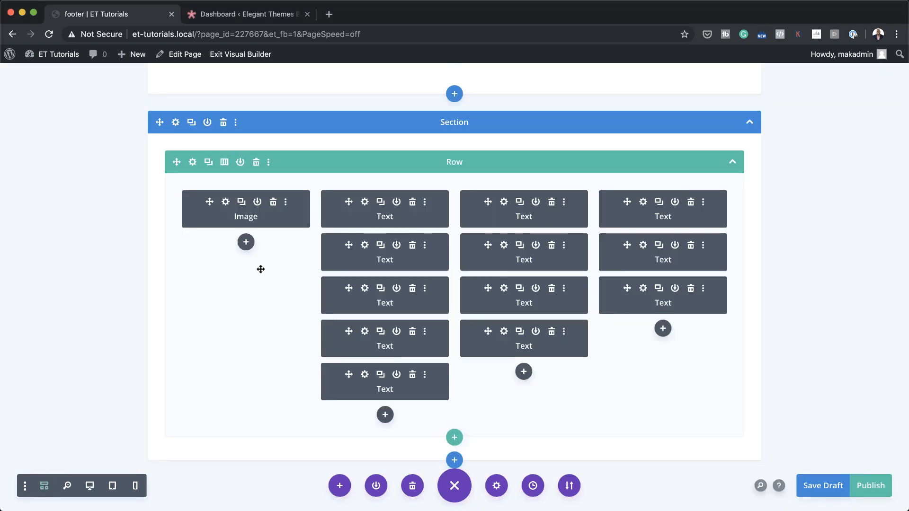
scroll(260, 268, "up", 10)
scroll(260, 279, "up", 4)
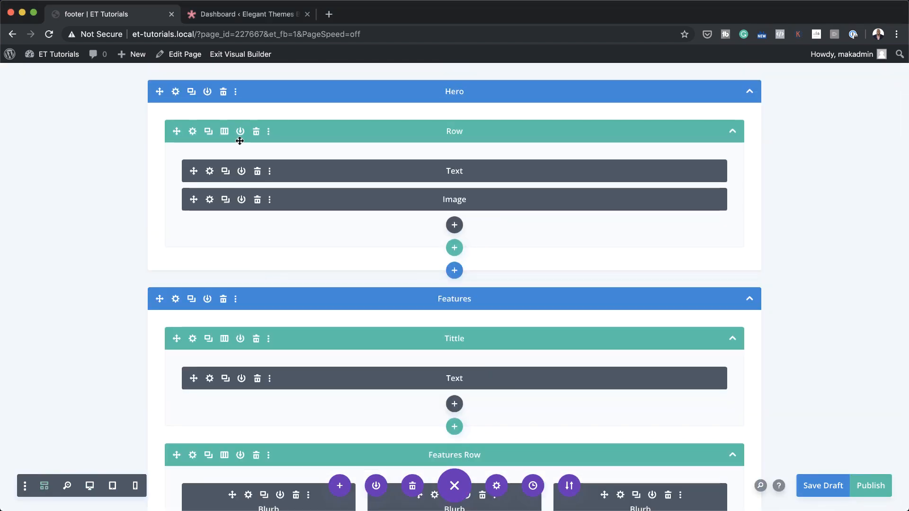
left_click(175, 299)
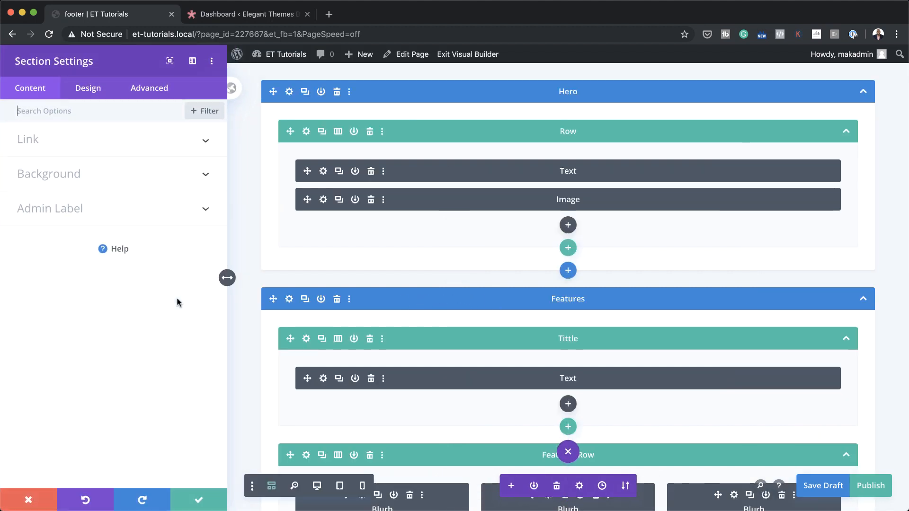
left_click(149, 88)
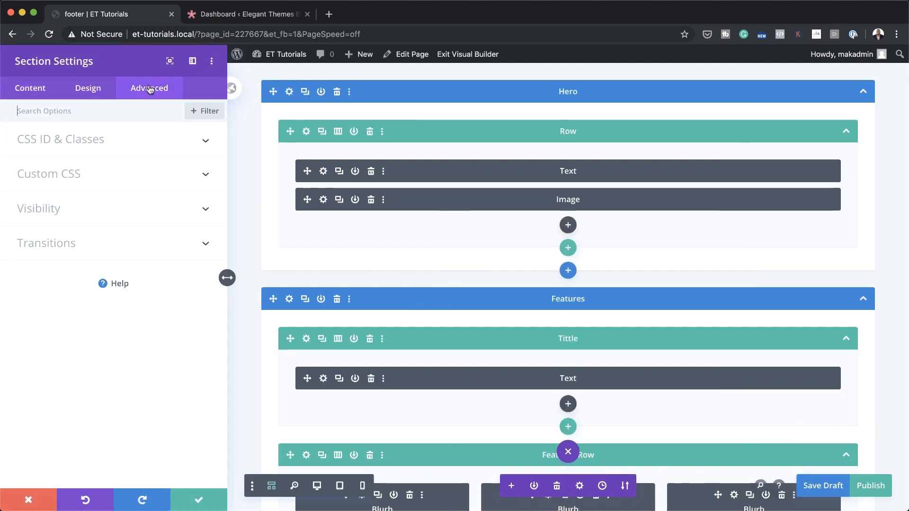
left_click(70, 179)
left_click(69, 255)
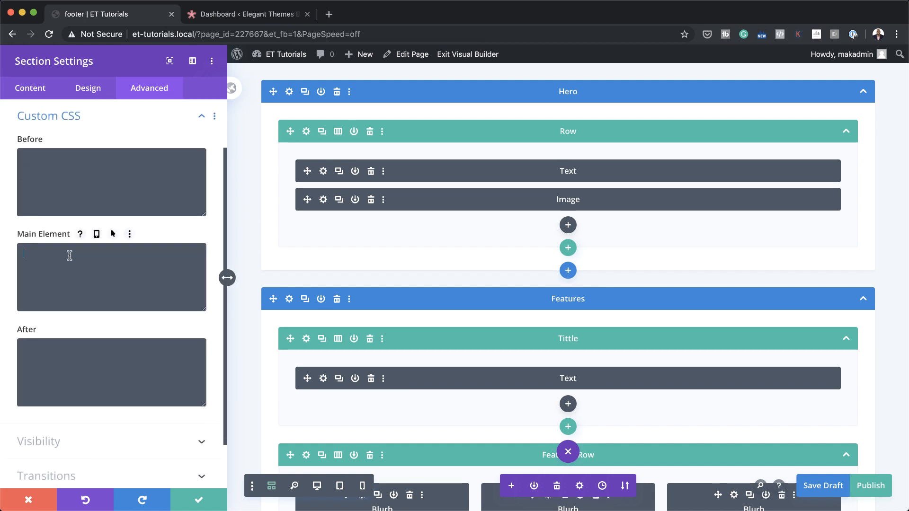
type("position: fixed; bottom: 0;")
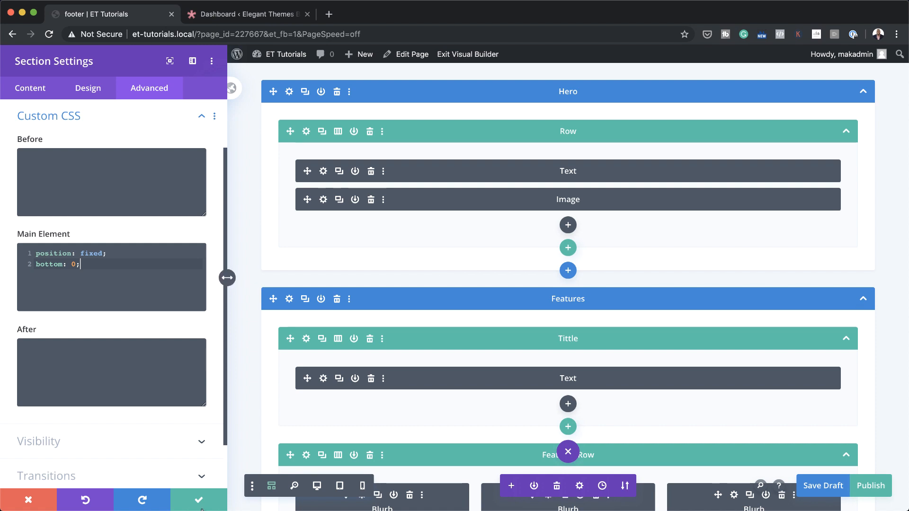
left_click(199, 501)
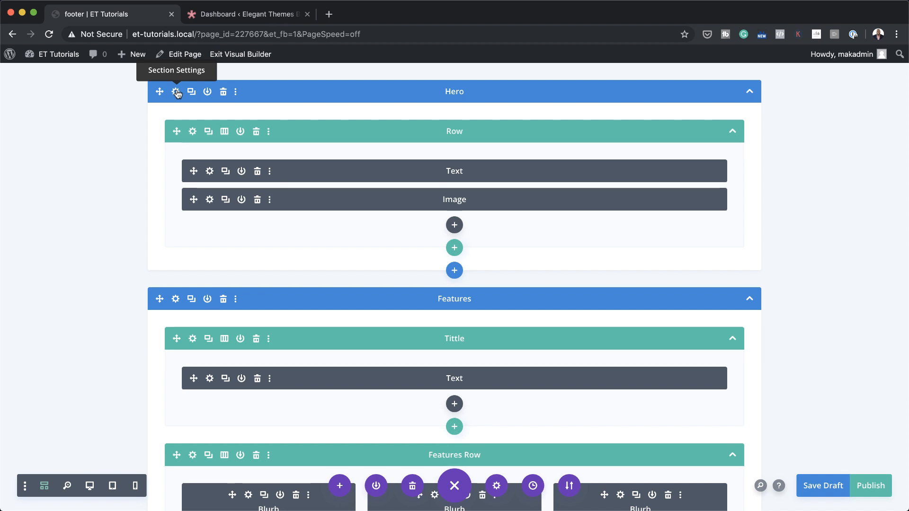
Give the Hero section a bottom margin of 400px and save the section
left_click(176, 93)
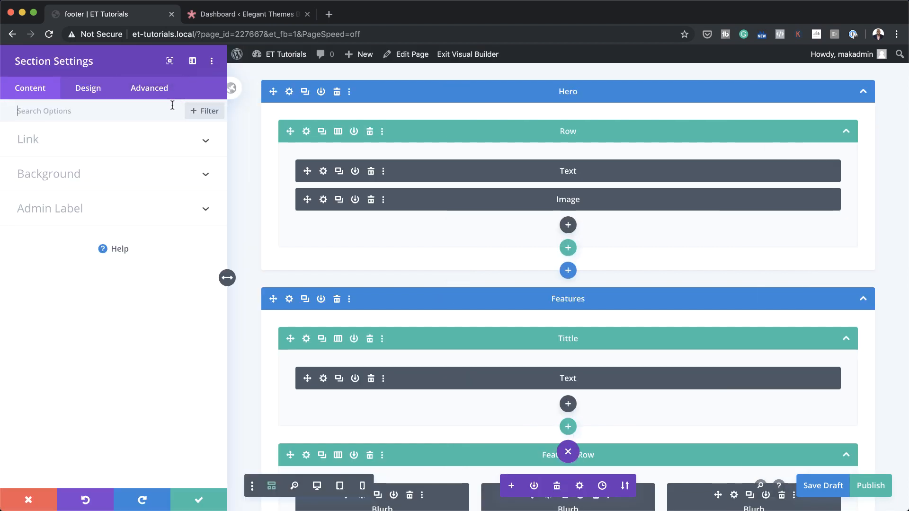
left_click(95, 92)
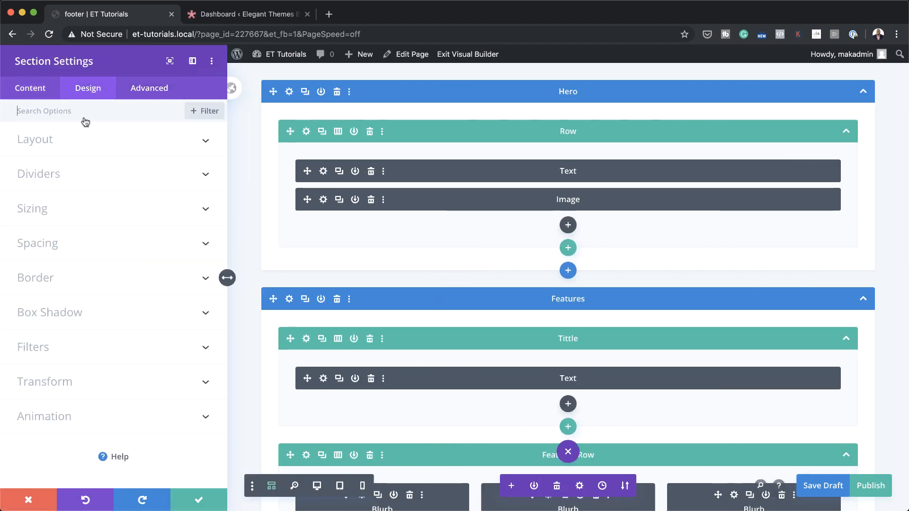
left_click(57, 243)
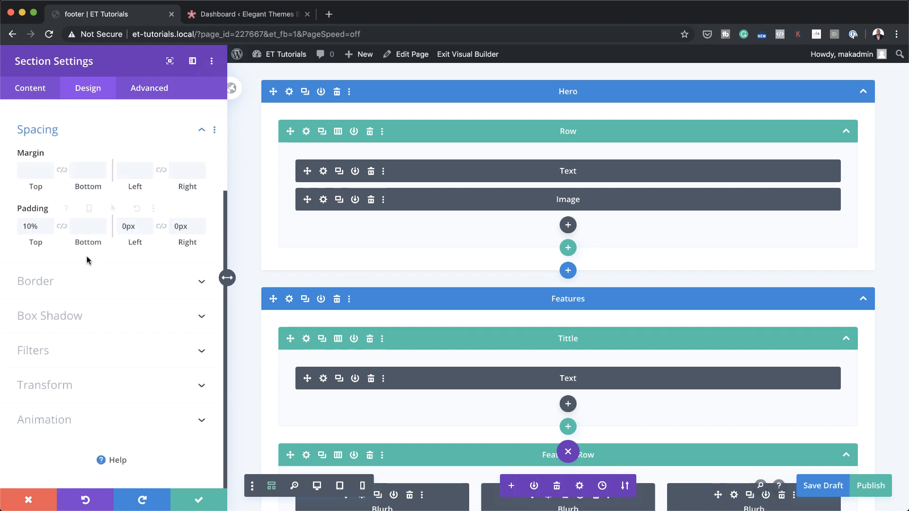
left_click(37, 170)
left_click(86, 171)
type("400px")
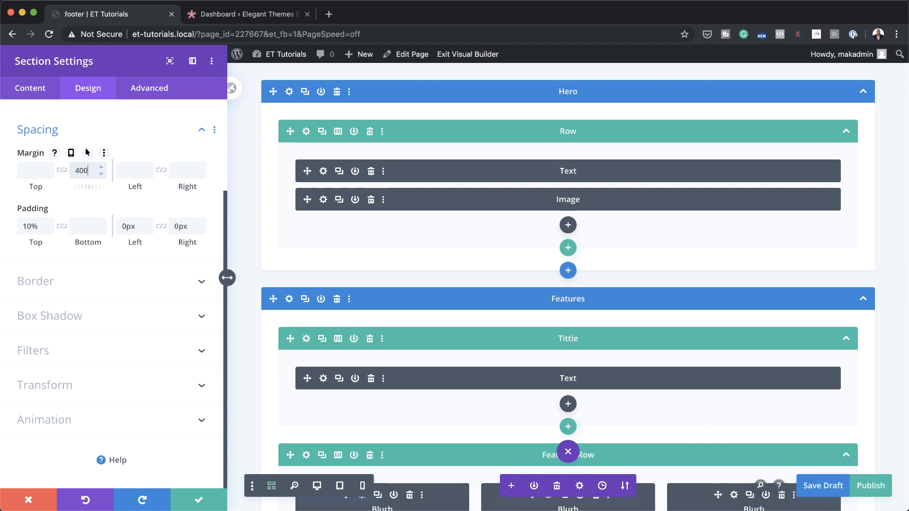
left_click(198, 501)
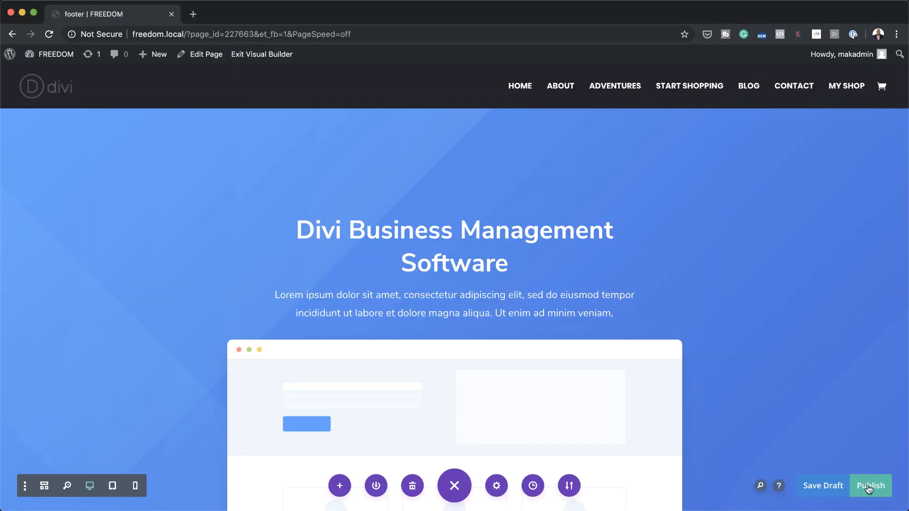
Publish the footer page on the FREEDOM site and exit the visual builder
left_click(869, 488)
left_click(275, 58)
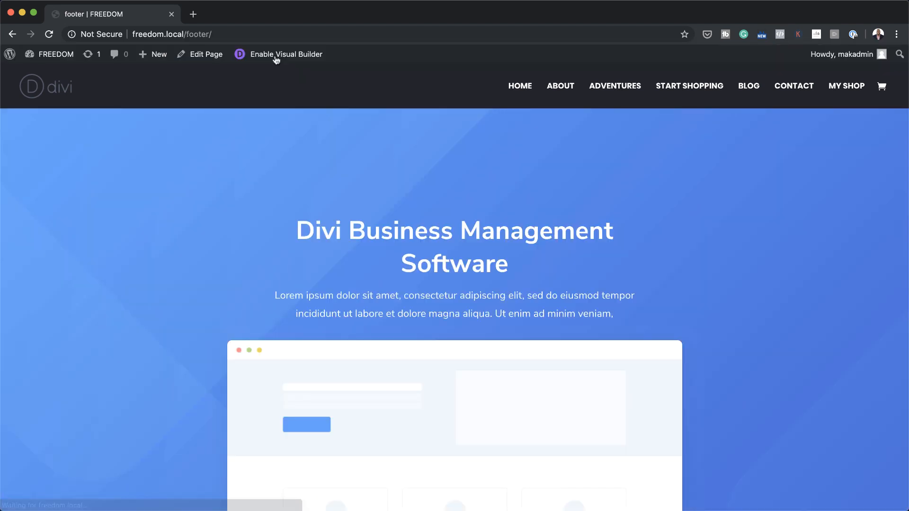
Examine how the wave divider reveals the fixed footer at the end of the live page
scroll(778, 283, "down", 8)
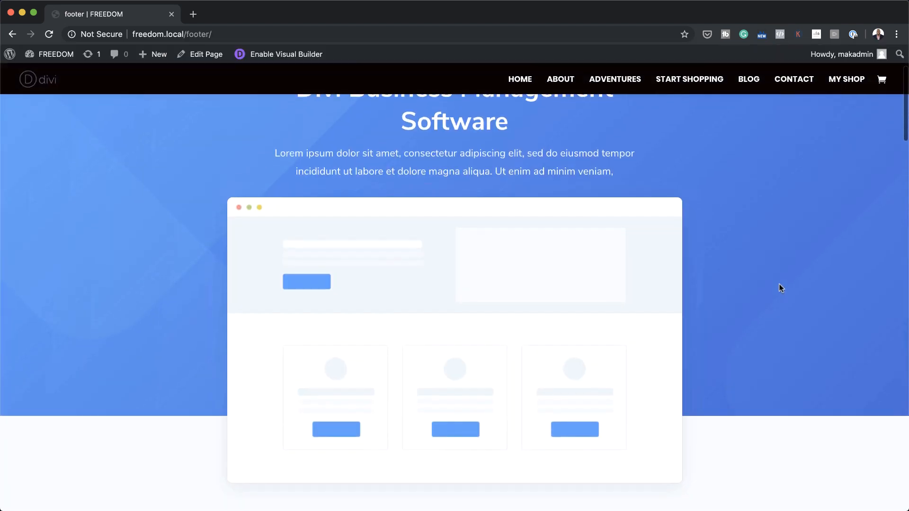
scroll(779, 287, "down", 5)
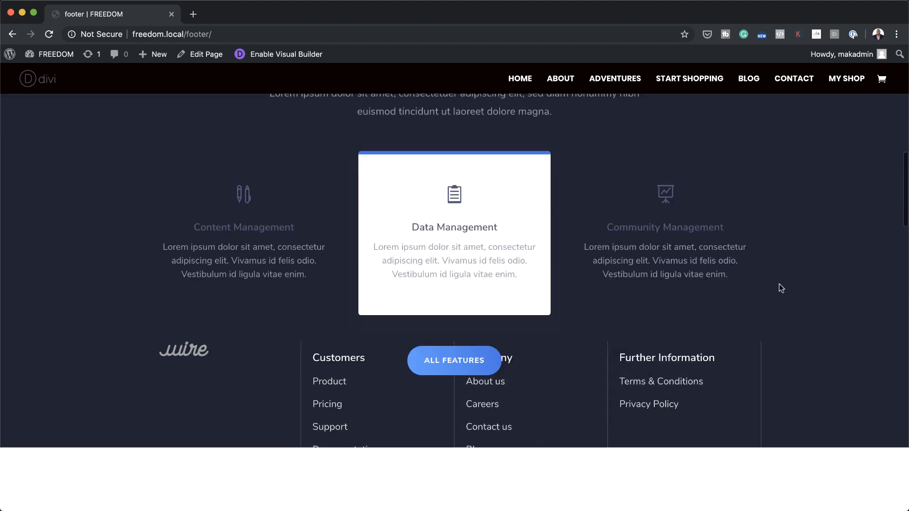
scroll(780, 287, "down", 5)
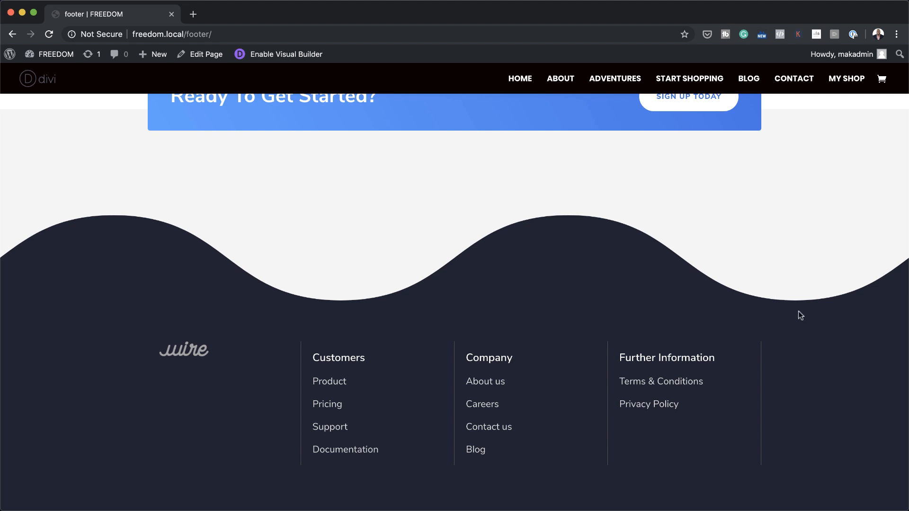
scroll(798, 311, "up", 3)
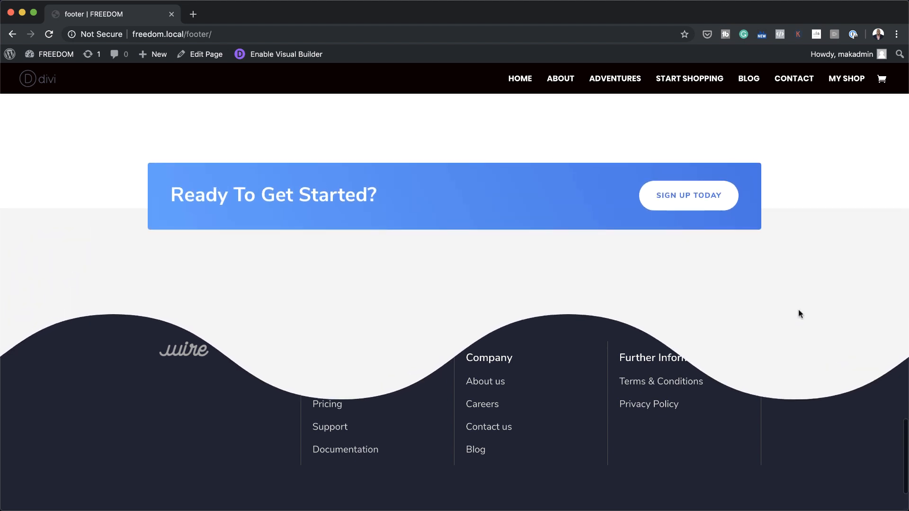
scroll(797, 311, "up", 5)
scroll(798, 312, "down", 4)
scroll(799, 313, "down", 3)
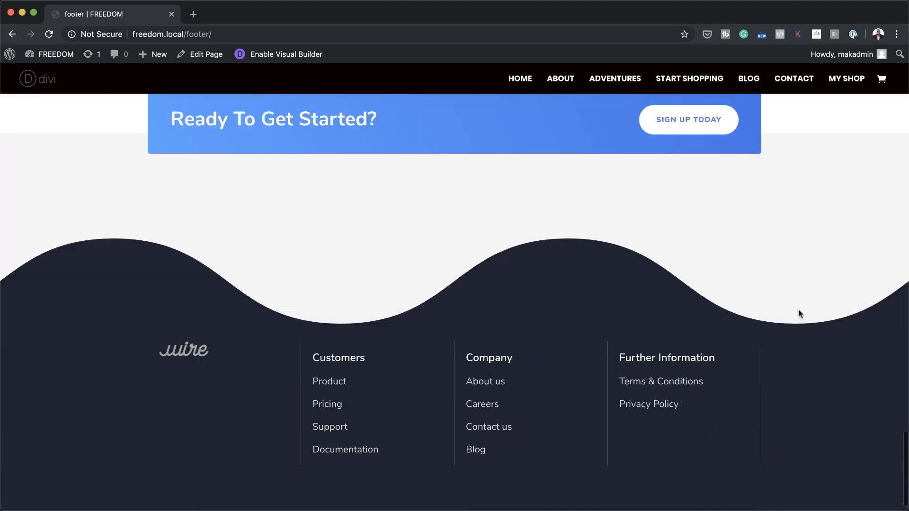